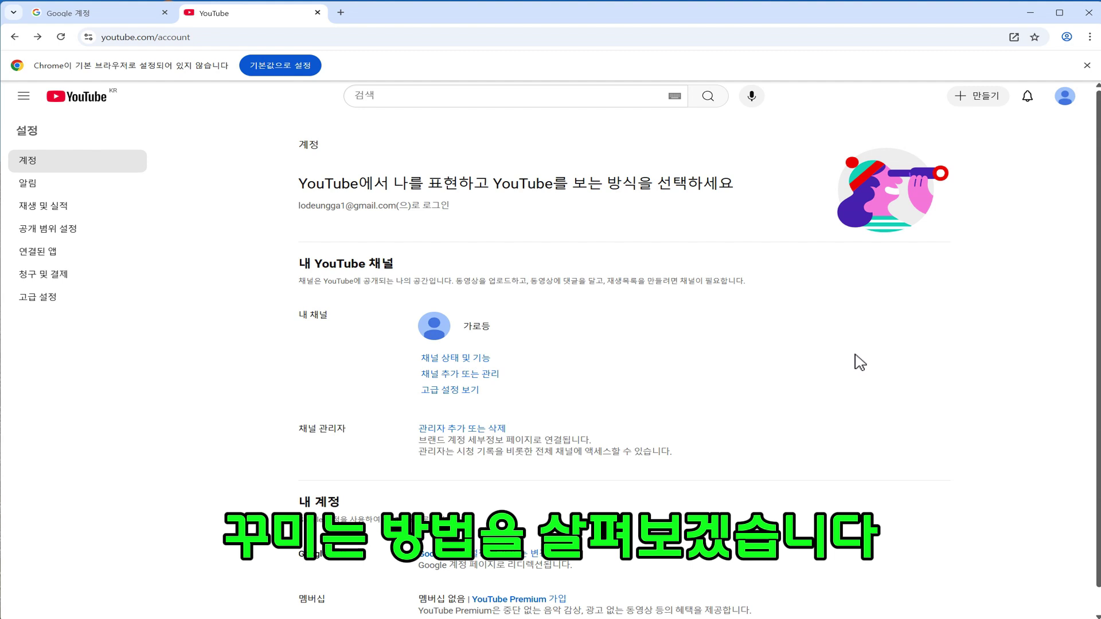
Open YouTube Studio from the account page and go to the channel customization settings (맞춤설정).
{"action": "left_click", "coordinate": [1064, 99]}
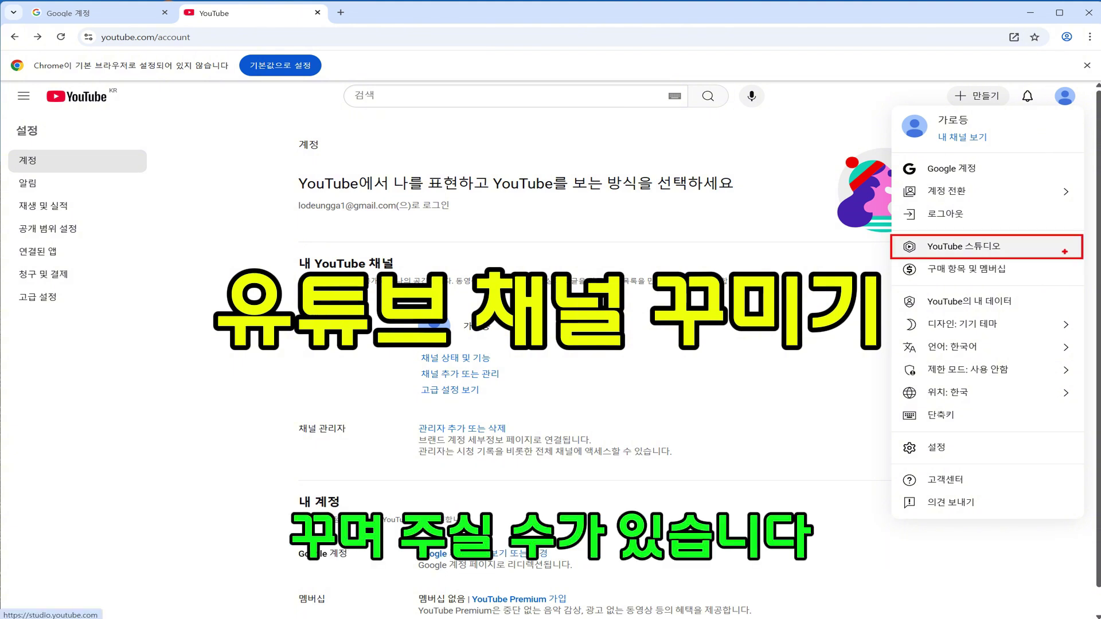
{"action": "left_click", "coordinate": [972, 251]}
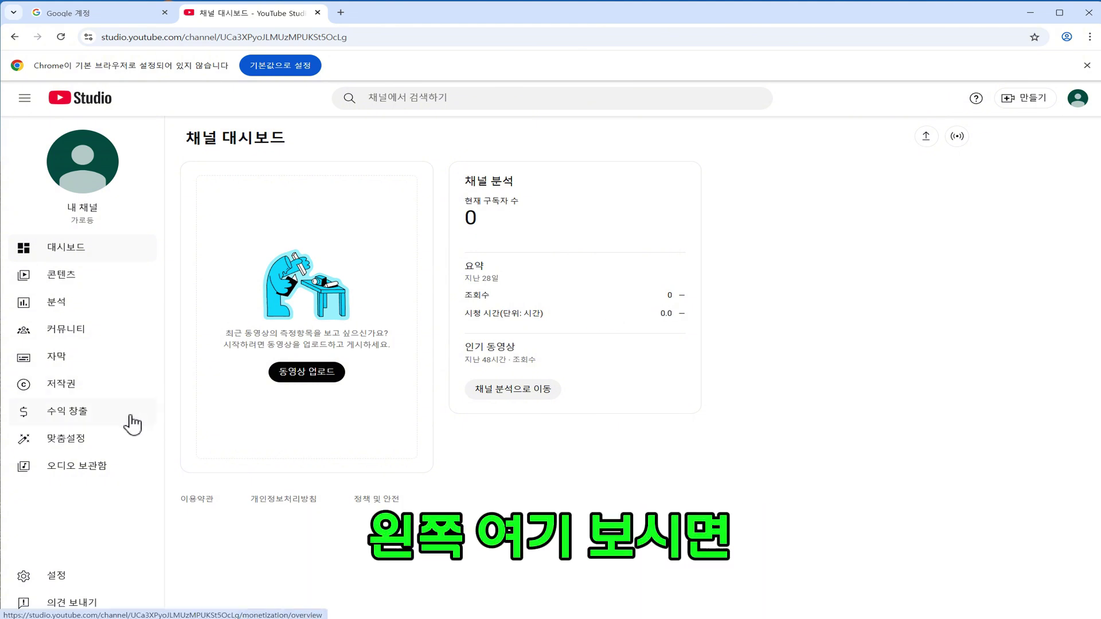
{"action": "left_click", "coordinate": [125, 414]}
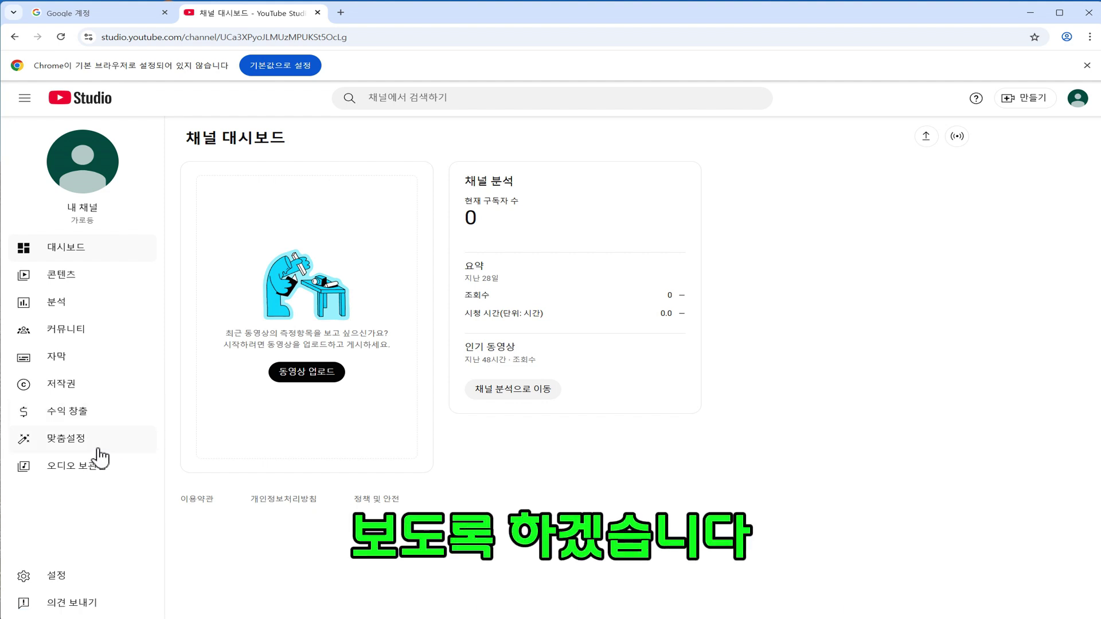
{"action": "left_click", "coordinate": [68, 442]}
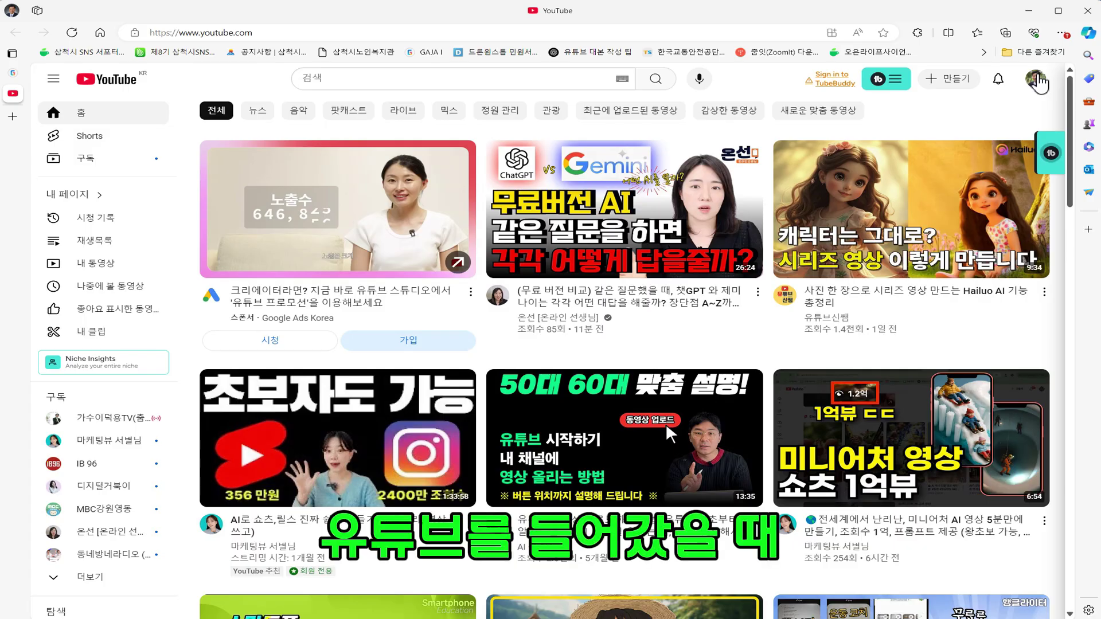
Switch to the other browser signed in to the existing 가로등TV account and view its channel page.
{"action": "left_click", "coordinate": [1033, 83]}
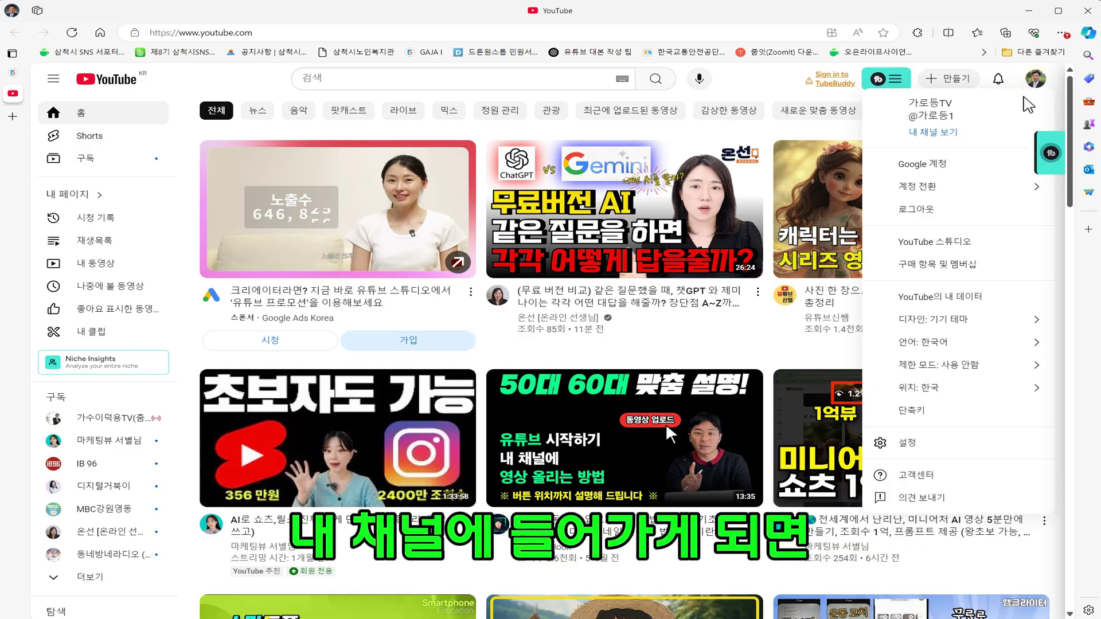
{"action": "left_click", "coordinate": [948, 139]}
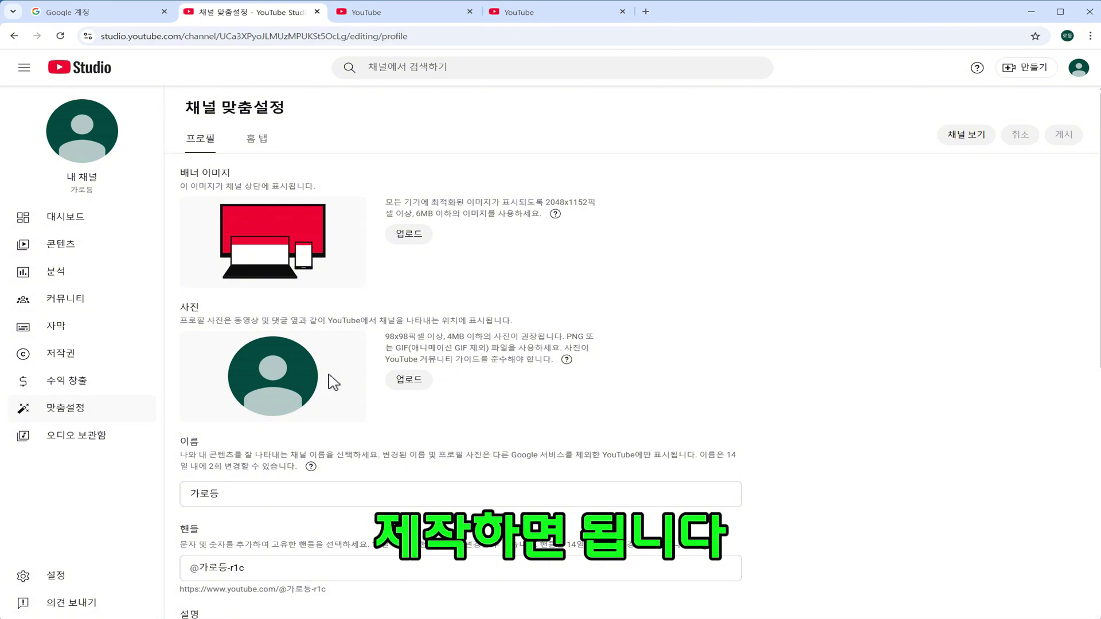
Add TV to the channel name in the customization profile so it reads 가로등TV.
{"action": "left_click", "coordinate": [227, 495]}
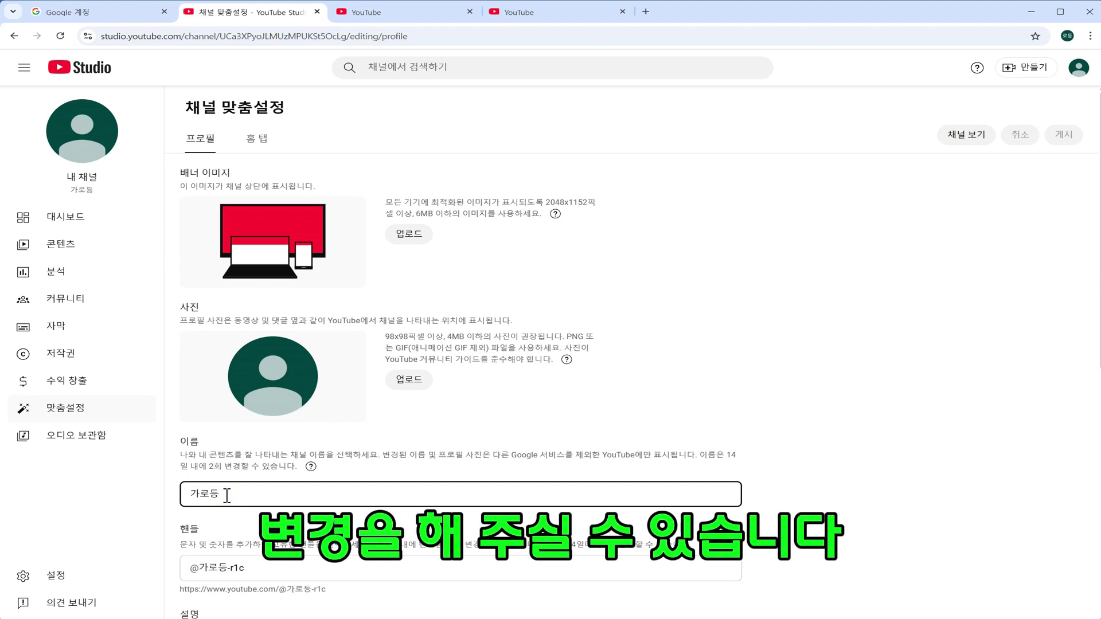
{"action": "type", "text": "TV"}
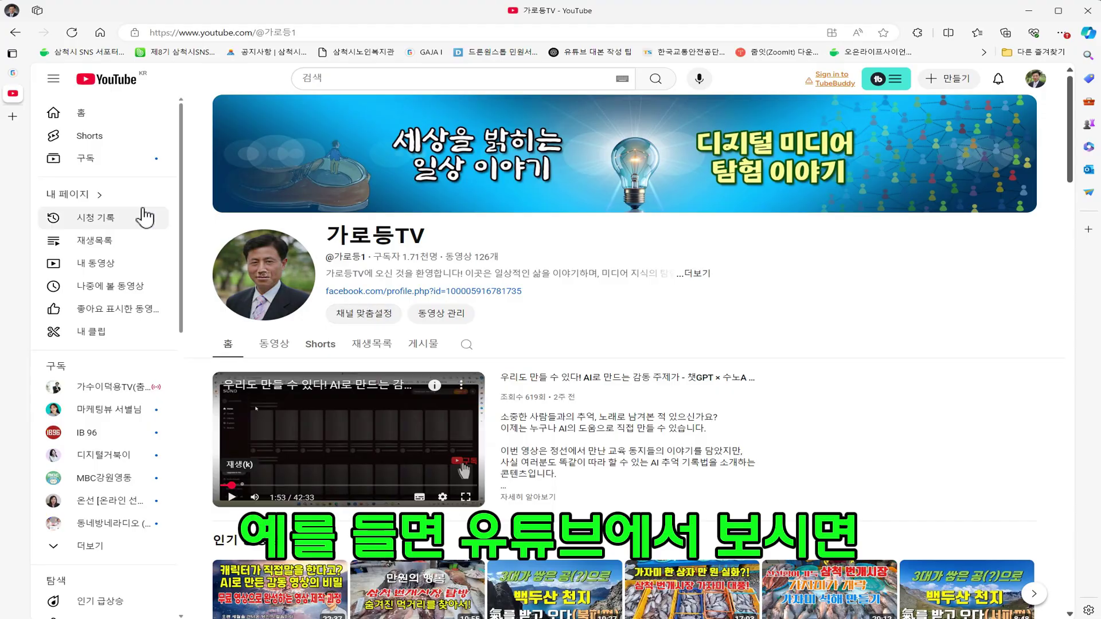
Search YouTube for 가로등tv in the other browser, open the 가로등TV channel and return to the customization page.
{"action": "left_click", "coordinate": [118, 83]}
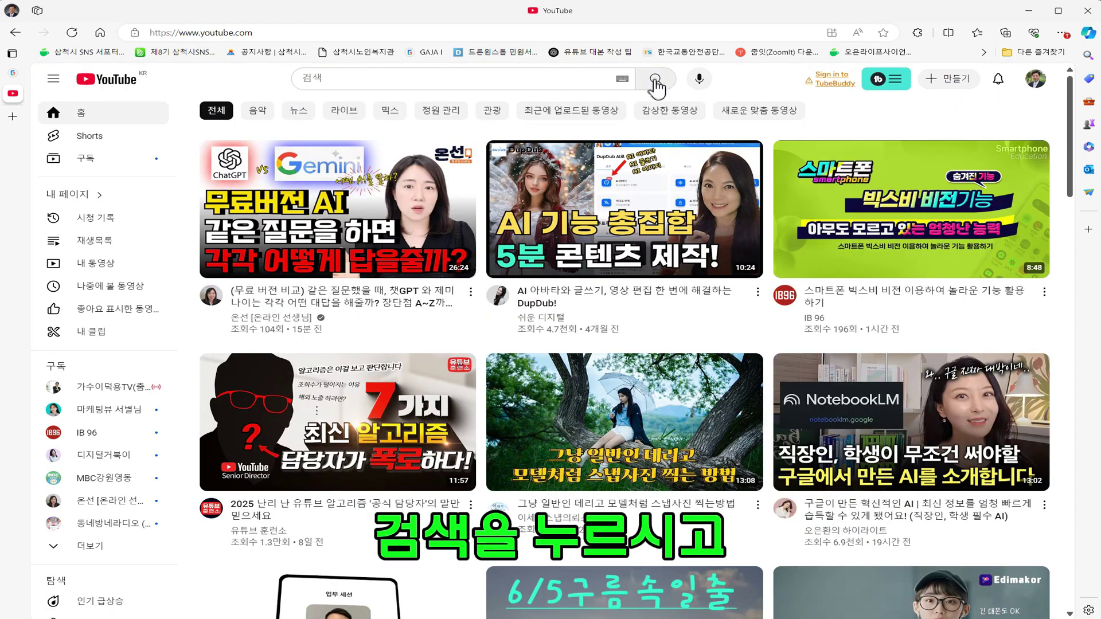
{"action": "left_click", "coordinate": [373, 77]}
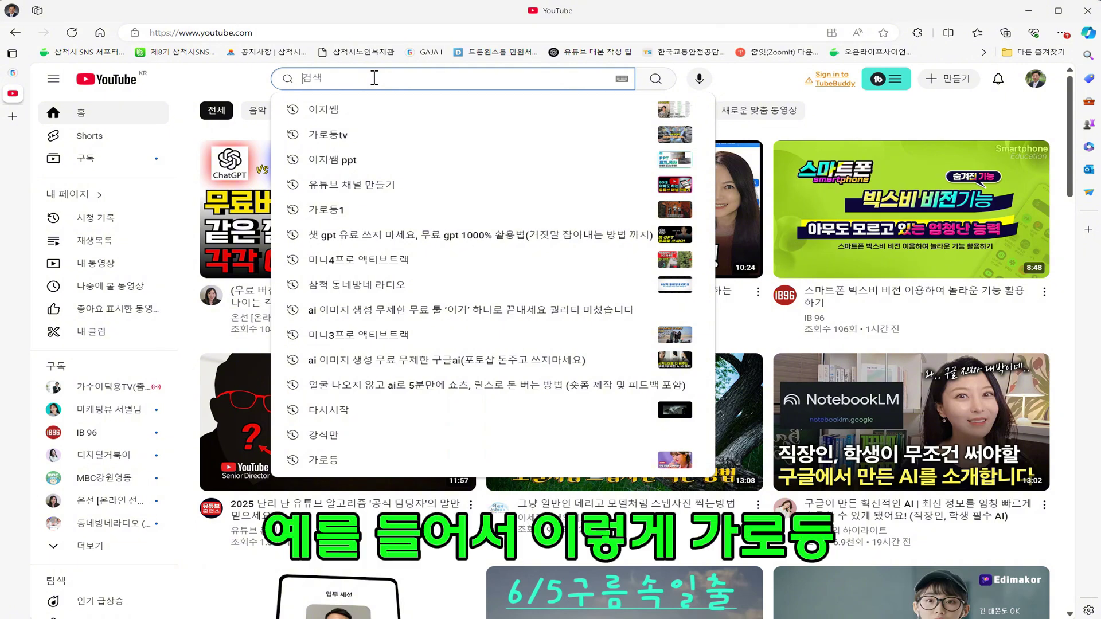
{"action": "left_click", "coordinate": [362, 134]}
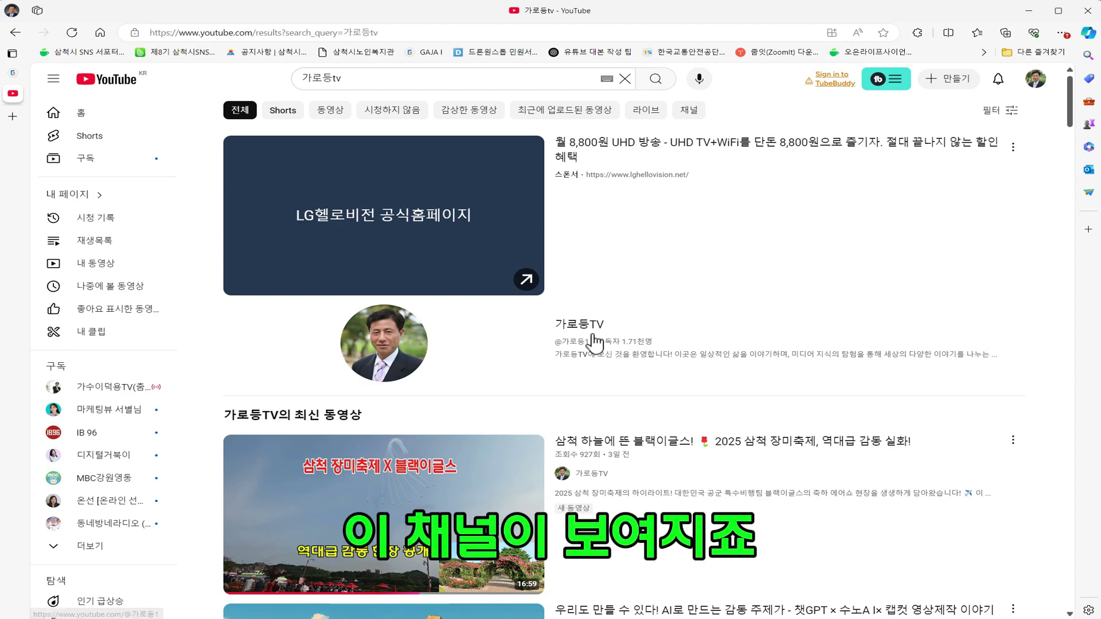
{"action": "left_click", "coordinate": [594, 332]}
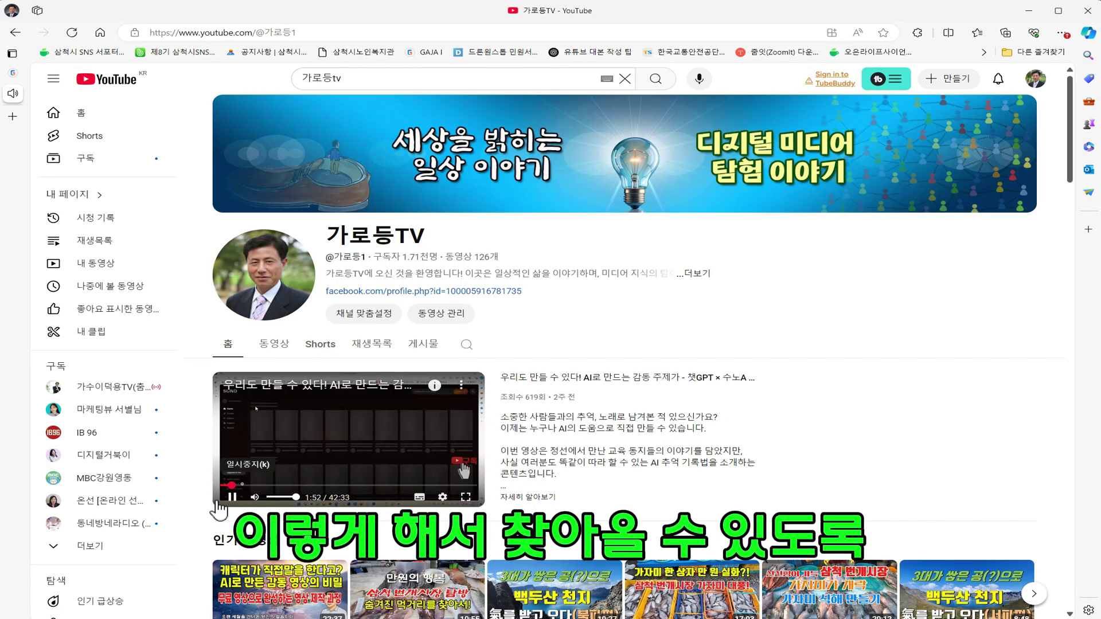
{"action": "left_click", "coordinate": [1029, 10]}
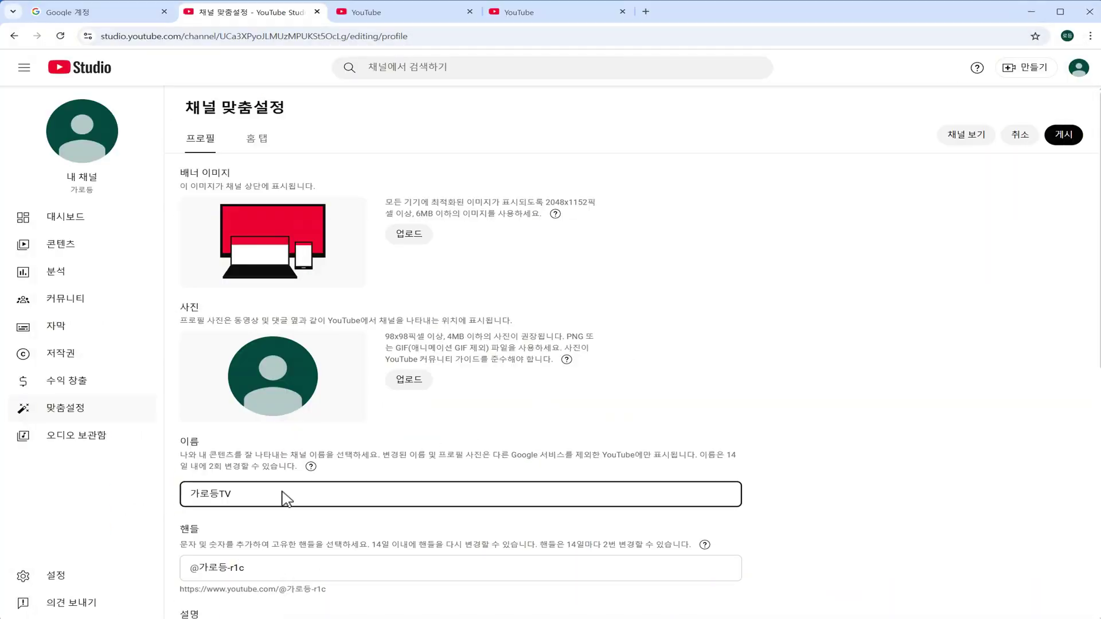
{"action": "scroll", "coordinate": [263, 570], "scroll_direction": "down", "scroll_amount": 2}
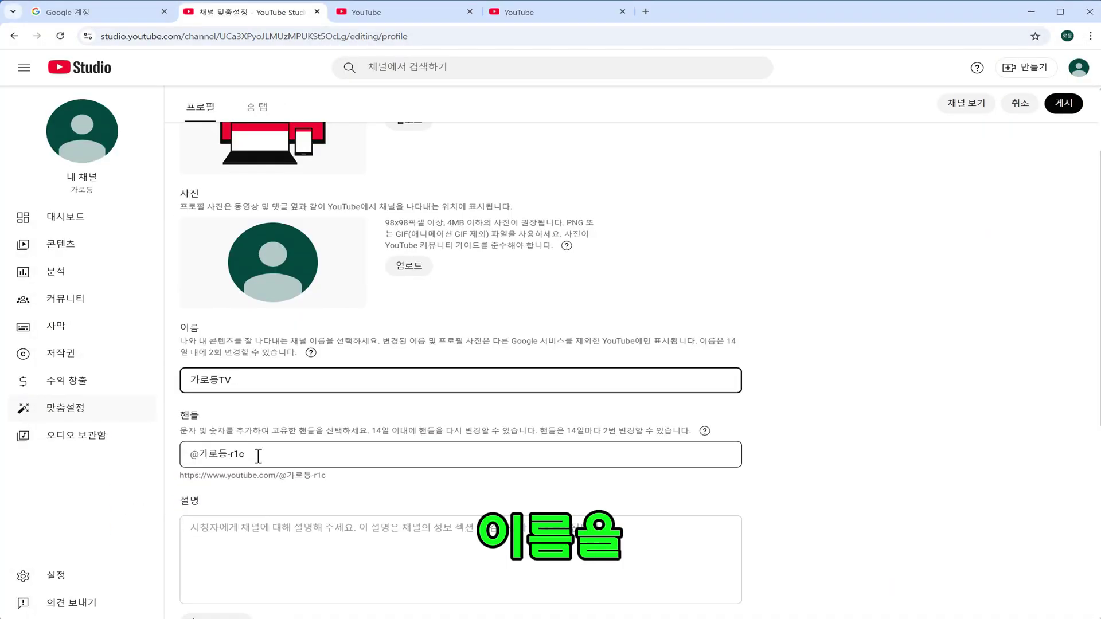
{"action": "left_click", "coordinate": [257, 456]}
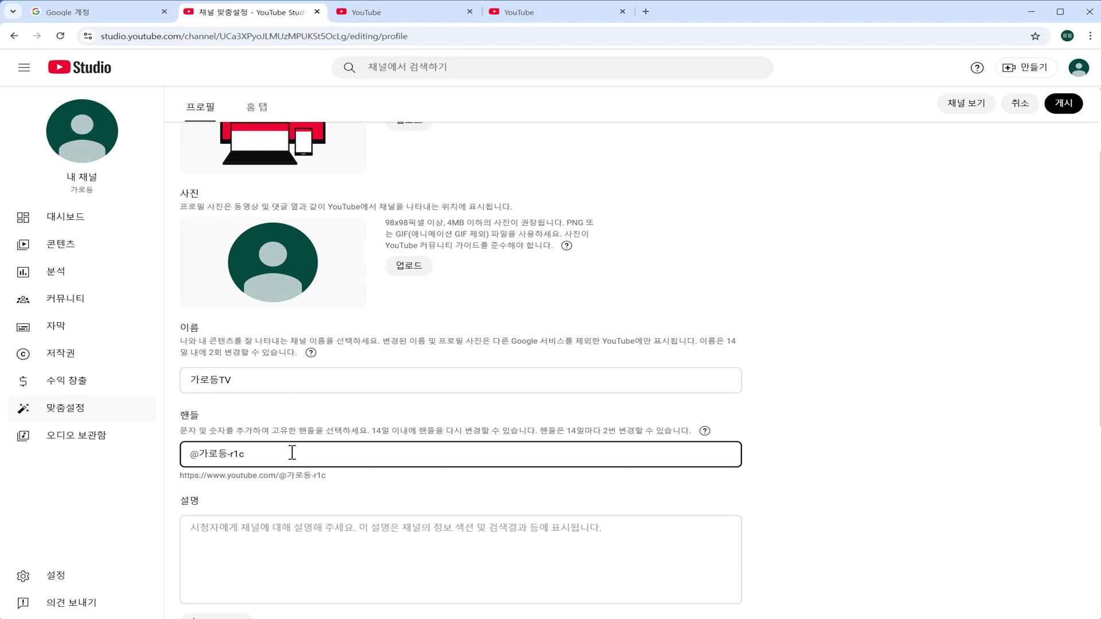
{"action": "key", "text": "BackSpace"}
{"action": "key", "text": "BackSpace"}
{"action": "key", "text": "BackSpace"}
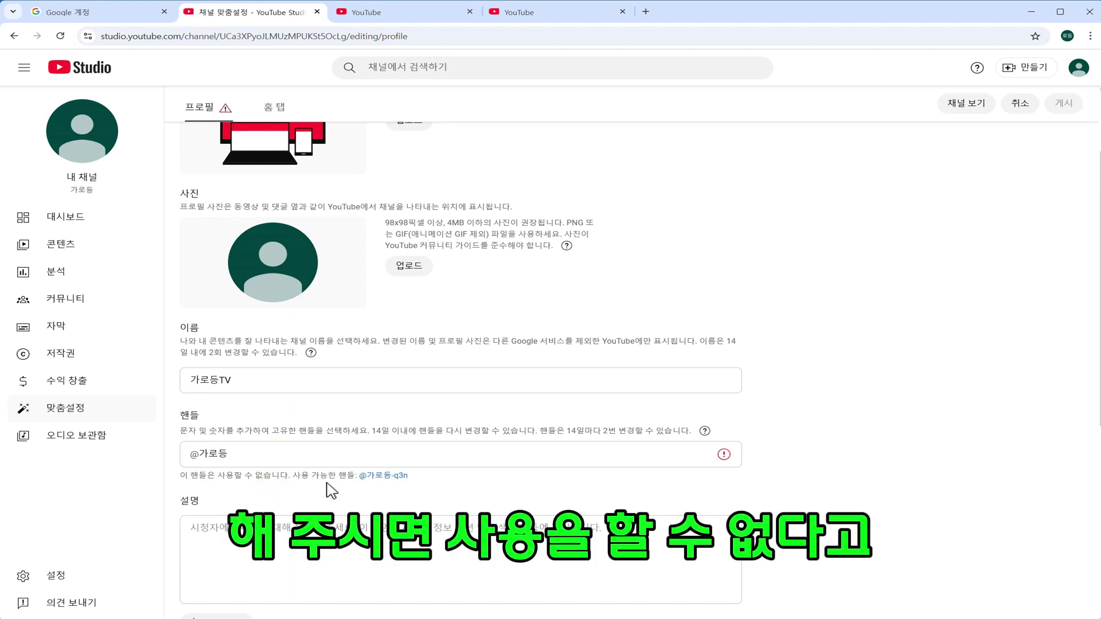
{"action": "left_click", "coordinate": [246, 459]}
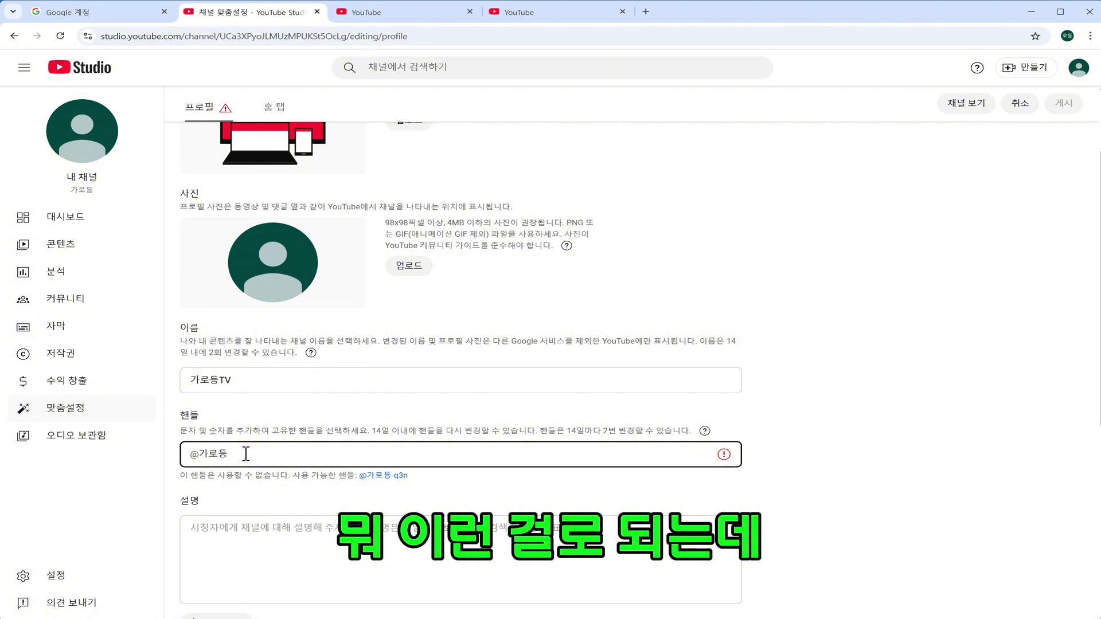
{"action": "type", "text": "TV"}
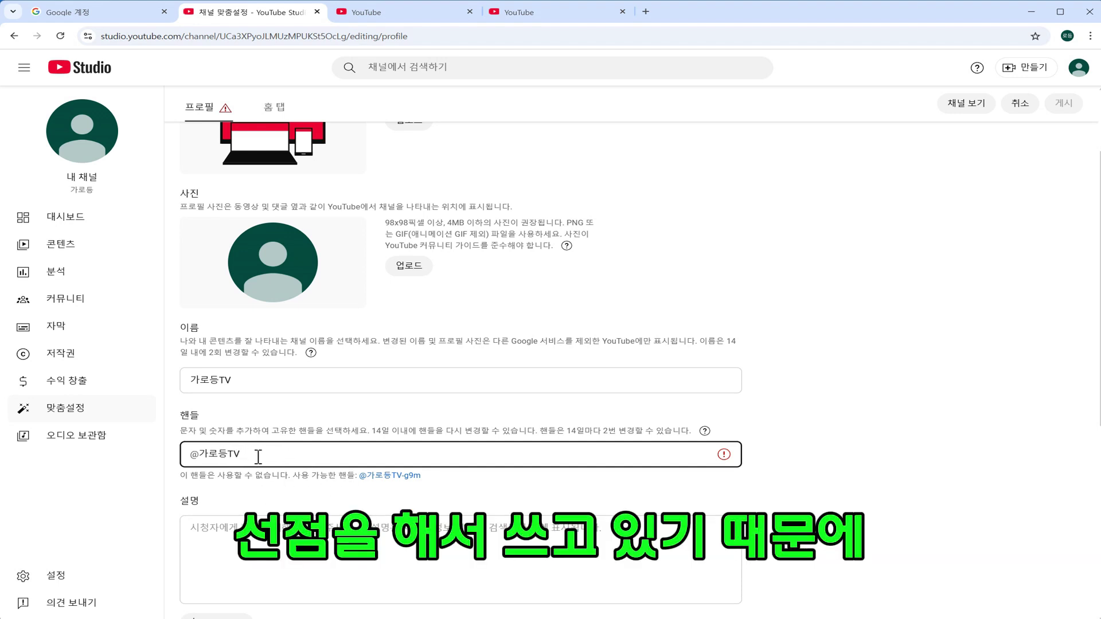
{"action": "key", "text": "BackSpace"}
{"action": "key", "text": "BackSpace"}
{"action": "type", "text": "1234"}
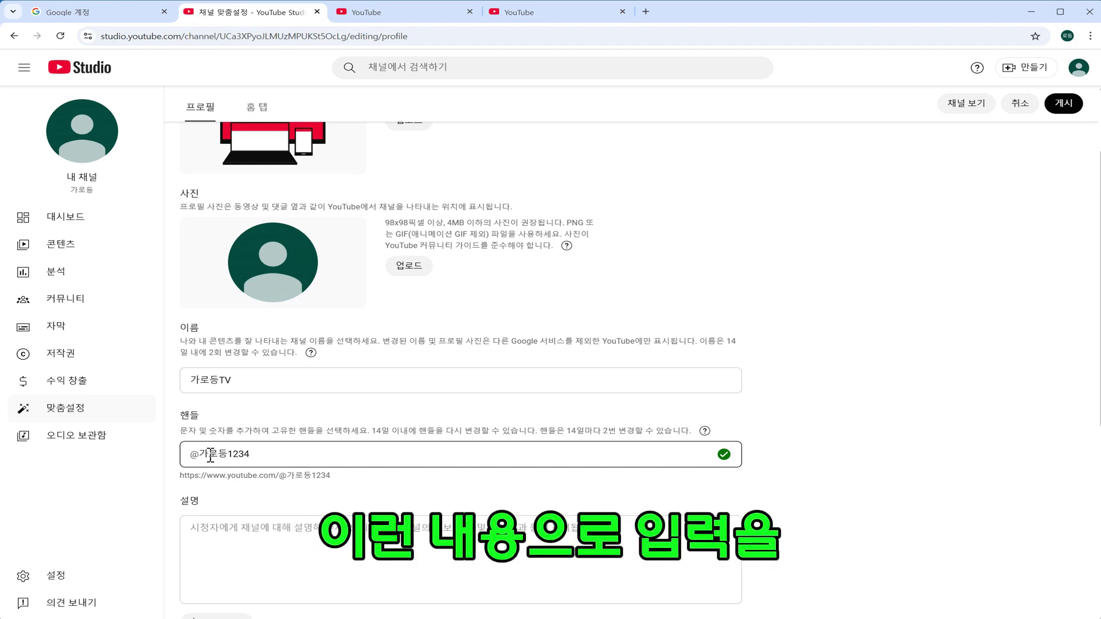
Activate the empty channel description field and publish the customization changes.
{"action": "scroll", "coordinate": [337, 455], "scroll_direction": "down", "scroll_amount": 1}
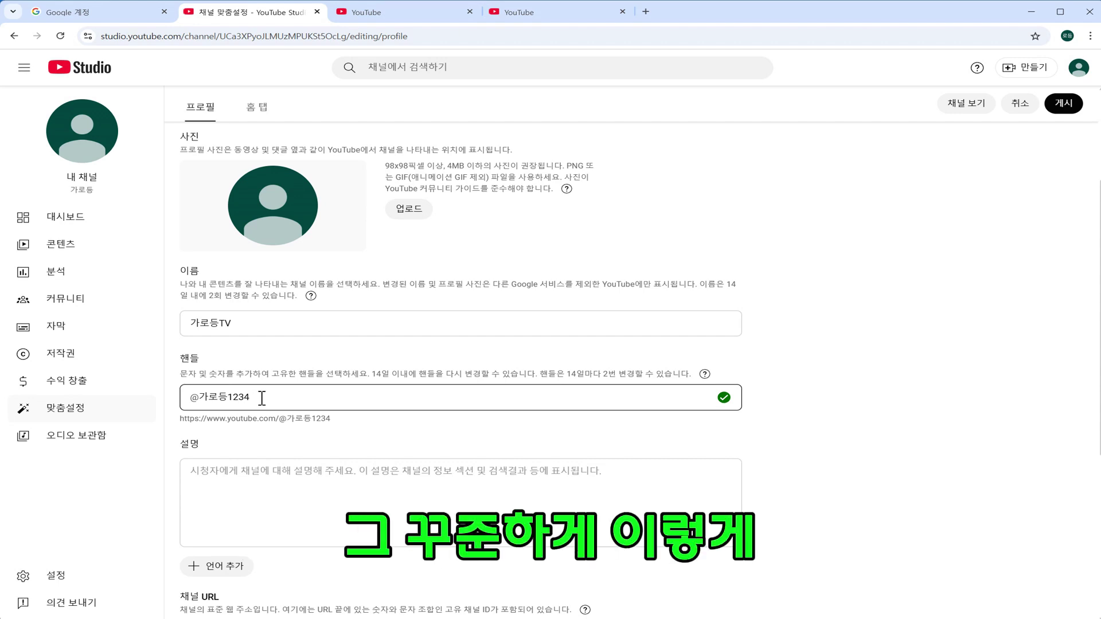
{"action": "scroll", "coordinate": [262, 397], "scroll_direction": "down", "scroll_amount": 1}
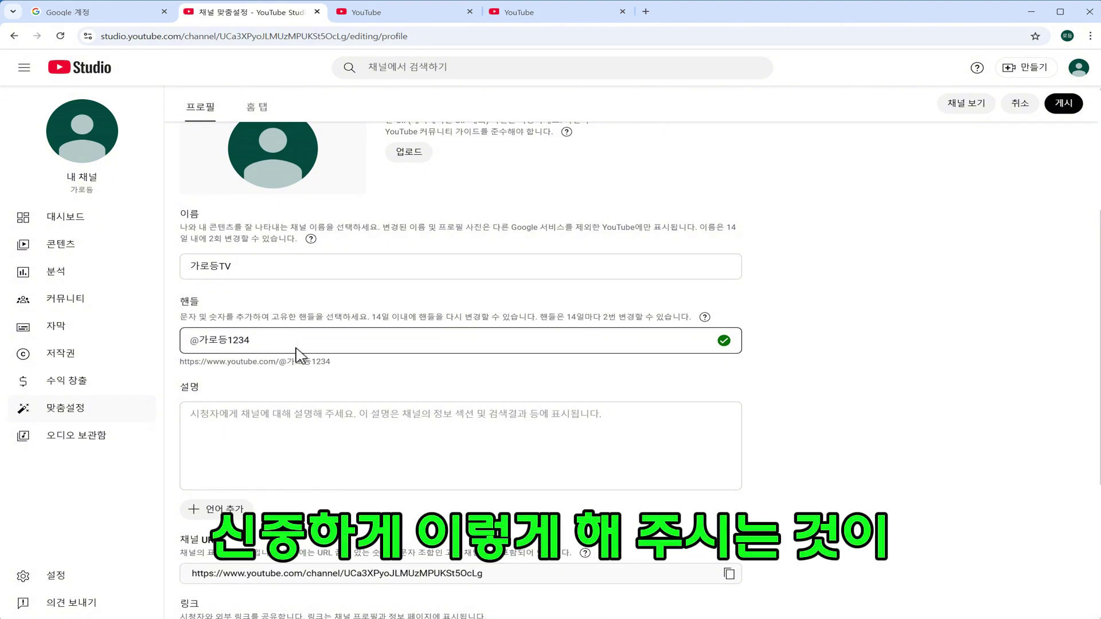
{"action": "left_click", "coordinate": [268, 413]}
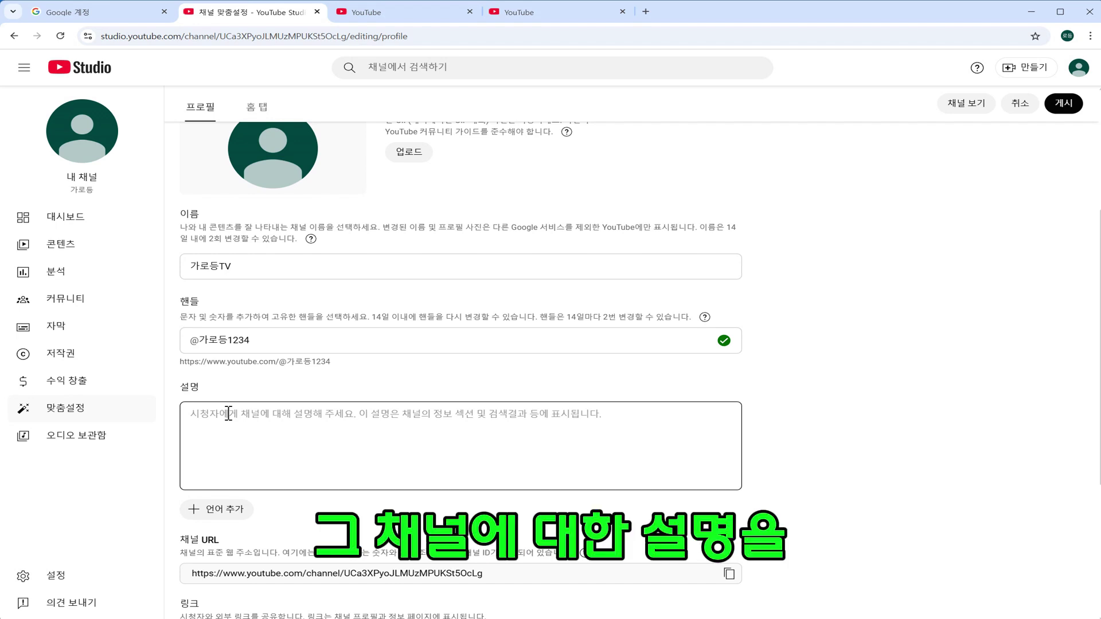
{"action": "left_click", "coordinate": [203, 413]}
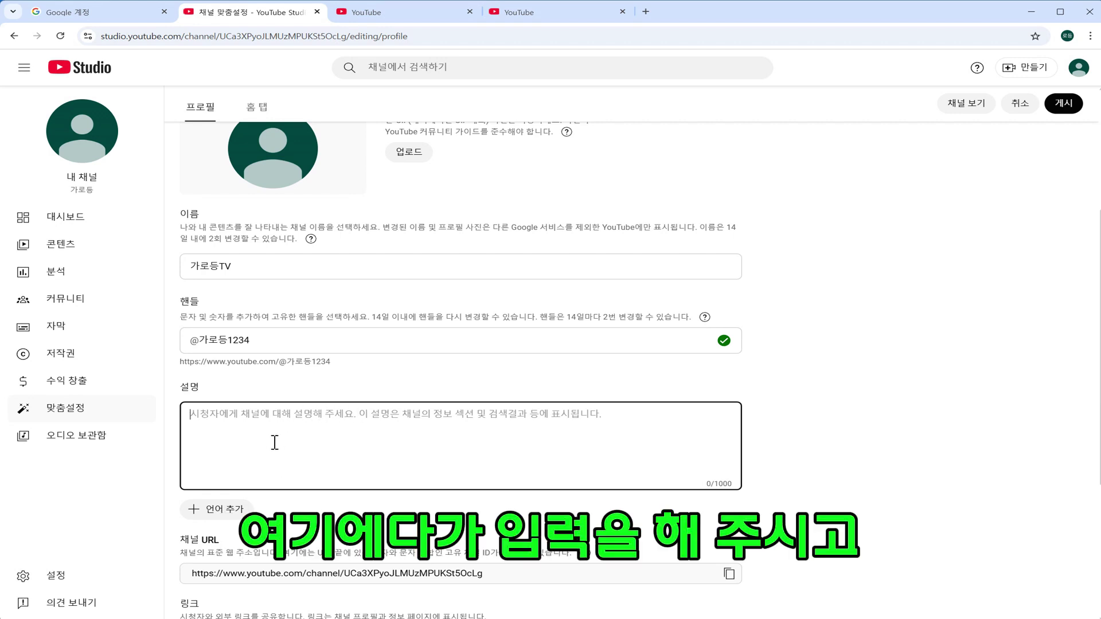
{"action": "left_click", "coordinate": [1063, 105]}
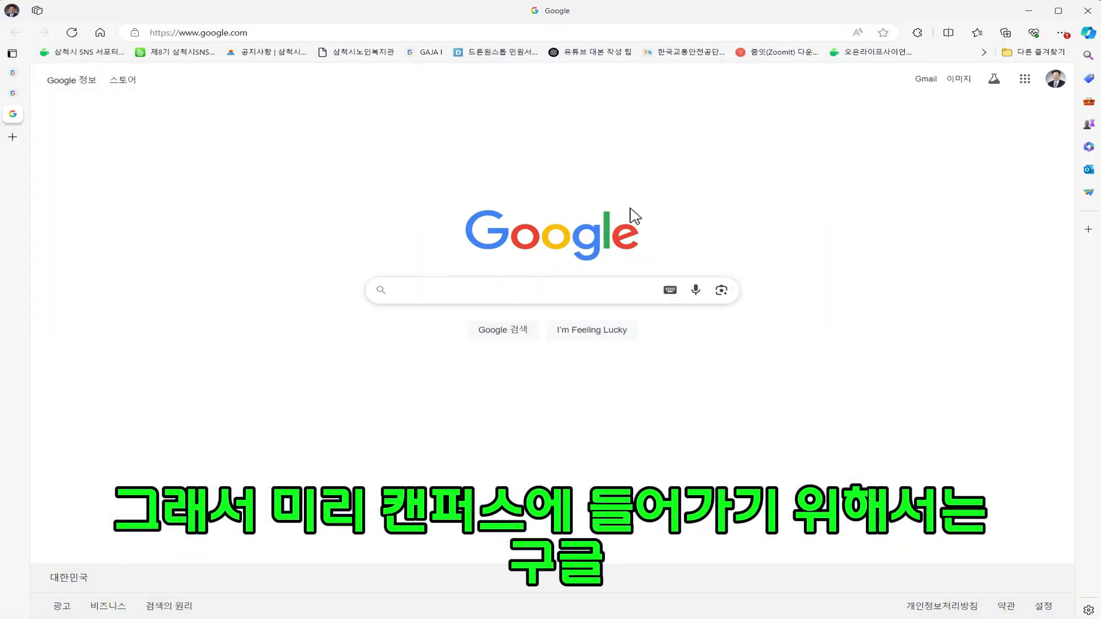
Switch to Google in the other browser, search for 미리캔버스 and open the MiriCanvas site.
{"action": "left_click", "coordinate": [413, 295]}
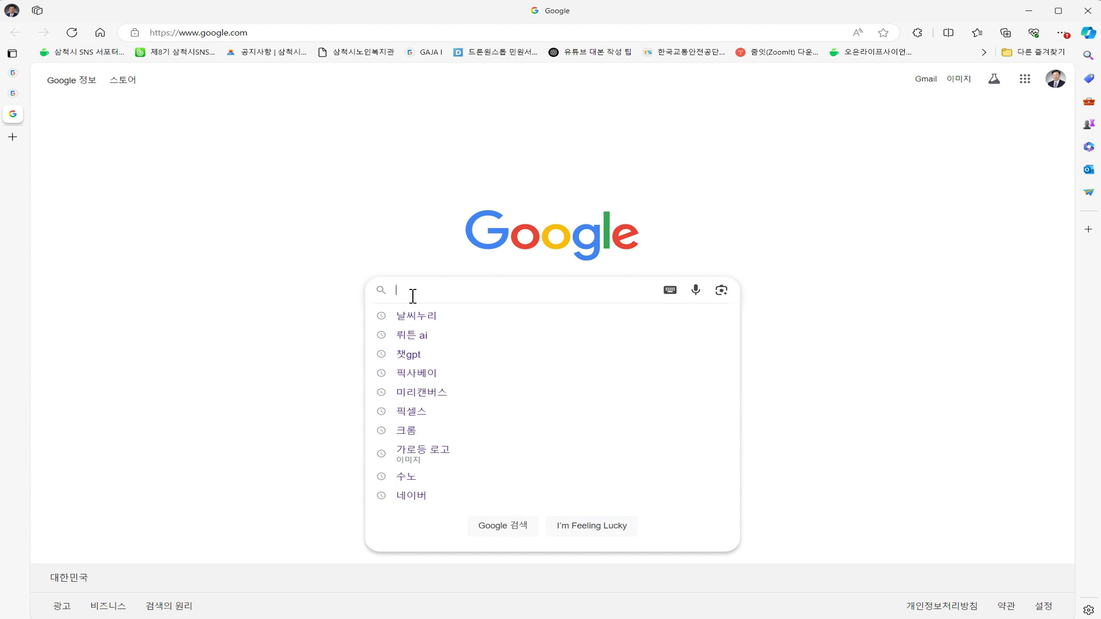
{"action": "left_click", "coordinate": [423, 393]}
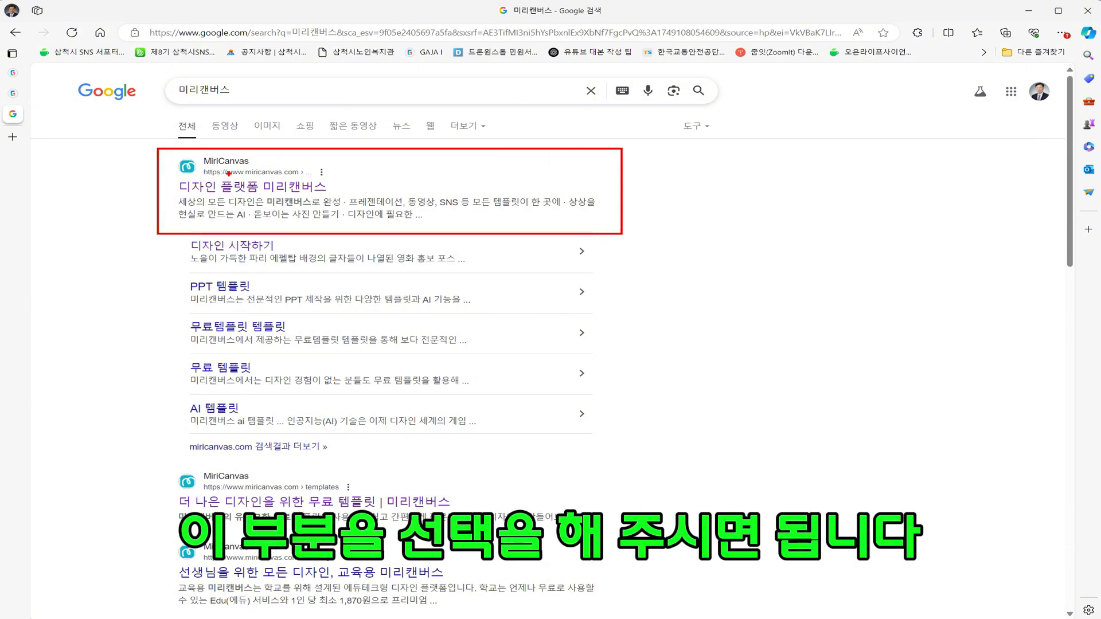
{"action": "left_click", "coordinate": [228, 182]}
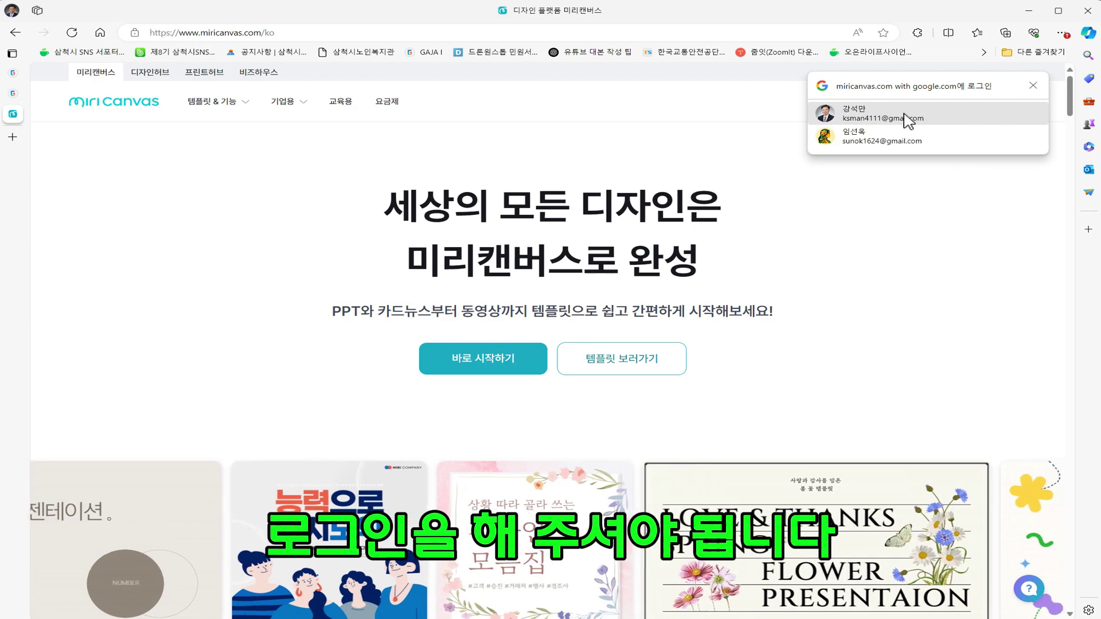
Sign in to MiriCanvas with the first suggested Google account and start a new design.
{"action": "left_click", "coordinate": [866, 117]}
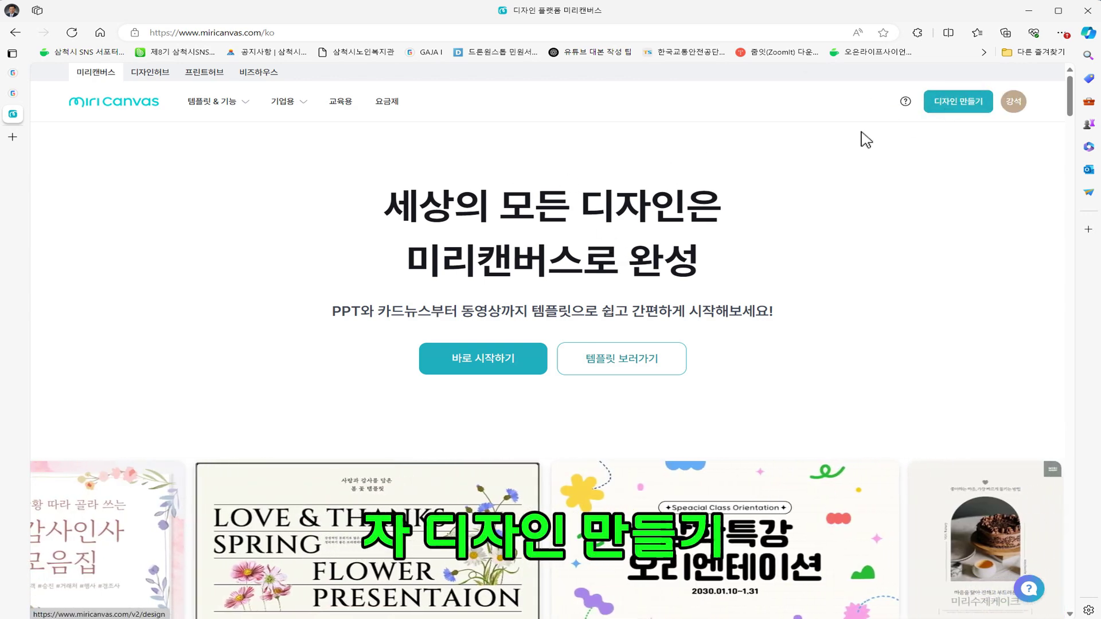
{"action": "left_click", "coordinate": [965, 101]}
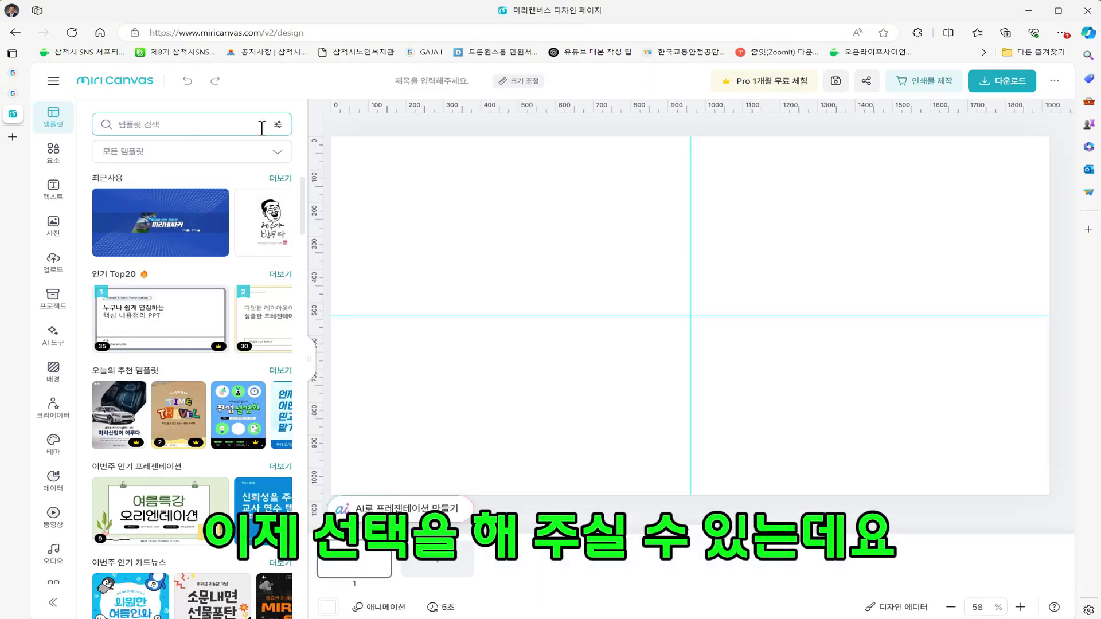
Filter the templates to YouTube channel art (유튜브 채널 아트, 2560 × 1440px).
{"action": "left_click", "coordinate": [279, 154]}
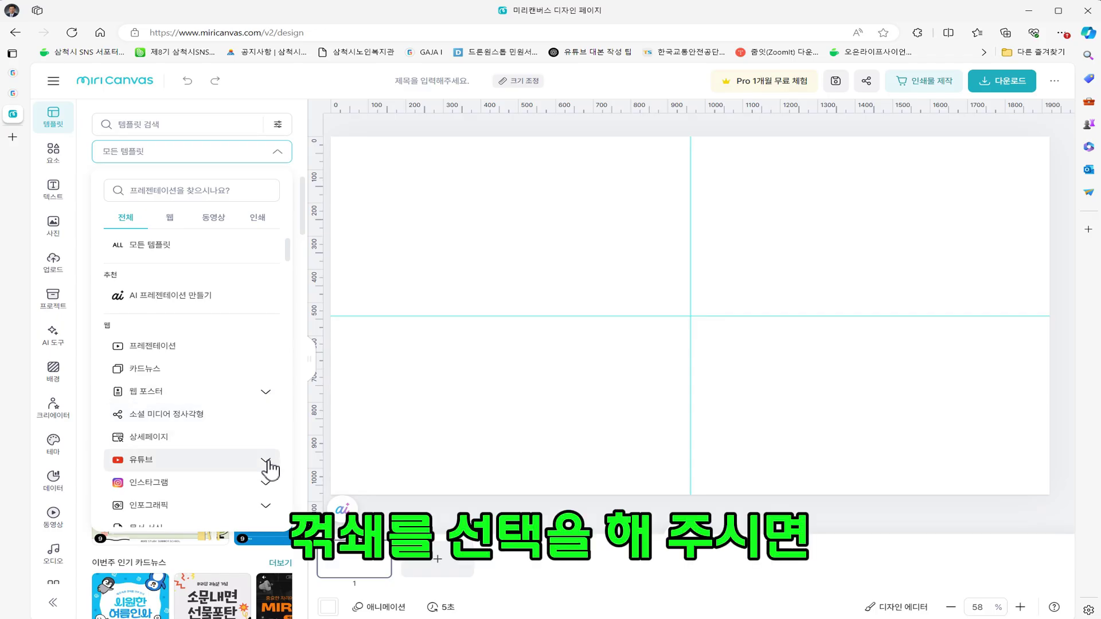
{"action": "left_click", "coordinate": [267, 462]}
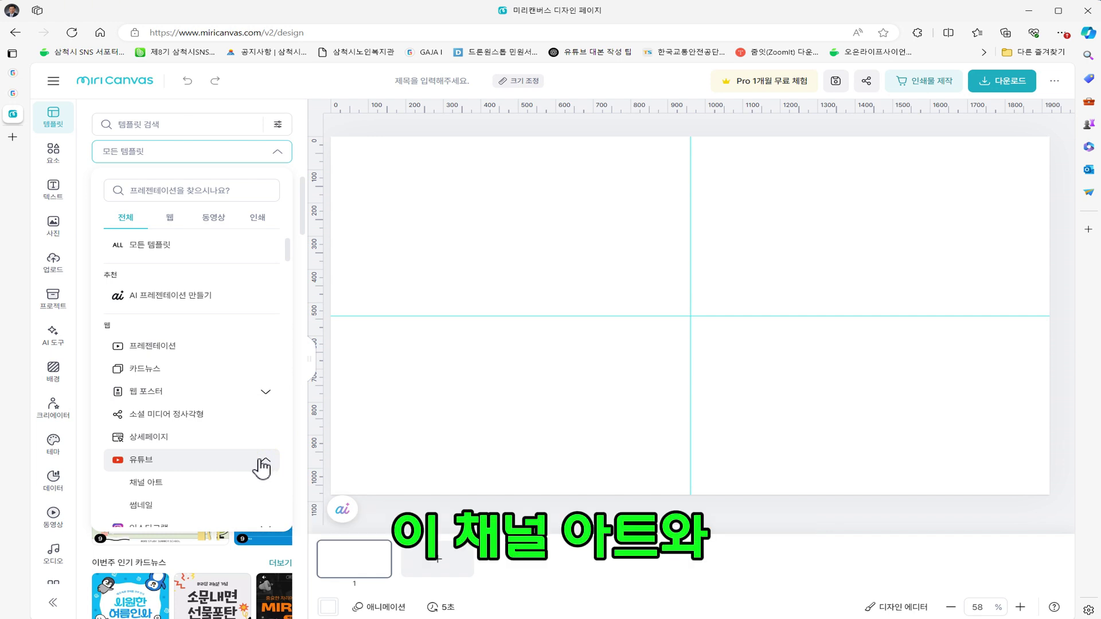
{"action": "scroll", "coordinate": [239, 471], "scroll_direction": "down", "scroll_amount": 1}
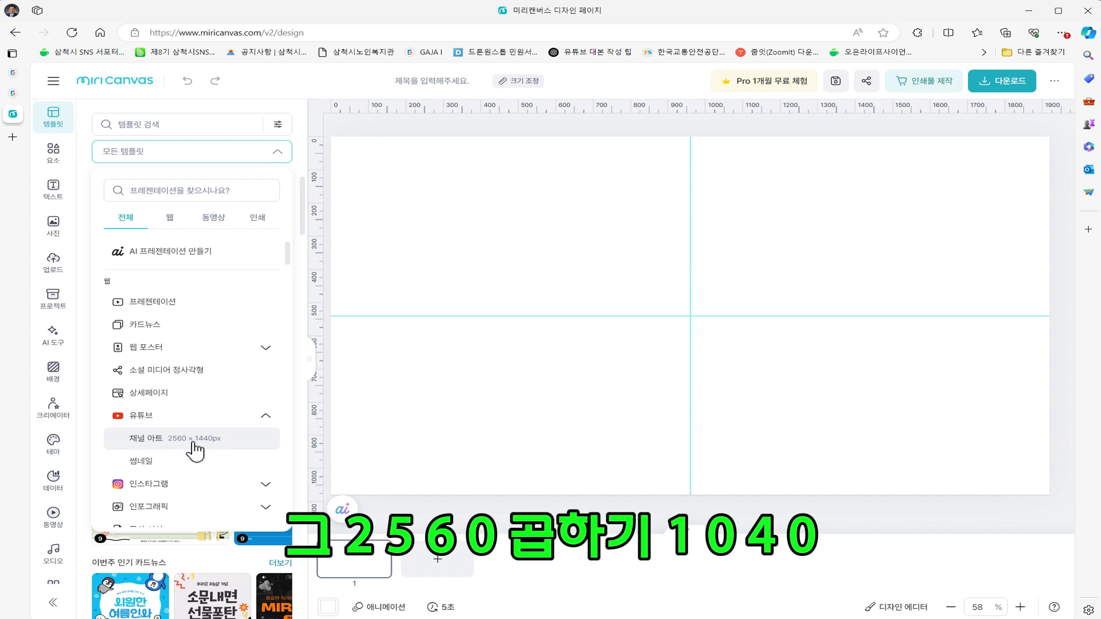
{"action": "left_click", "coordinate": [215, 442]}
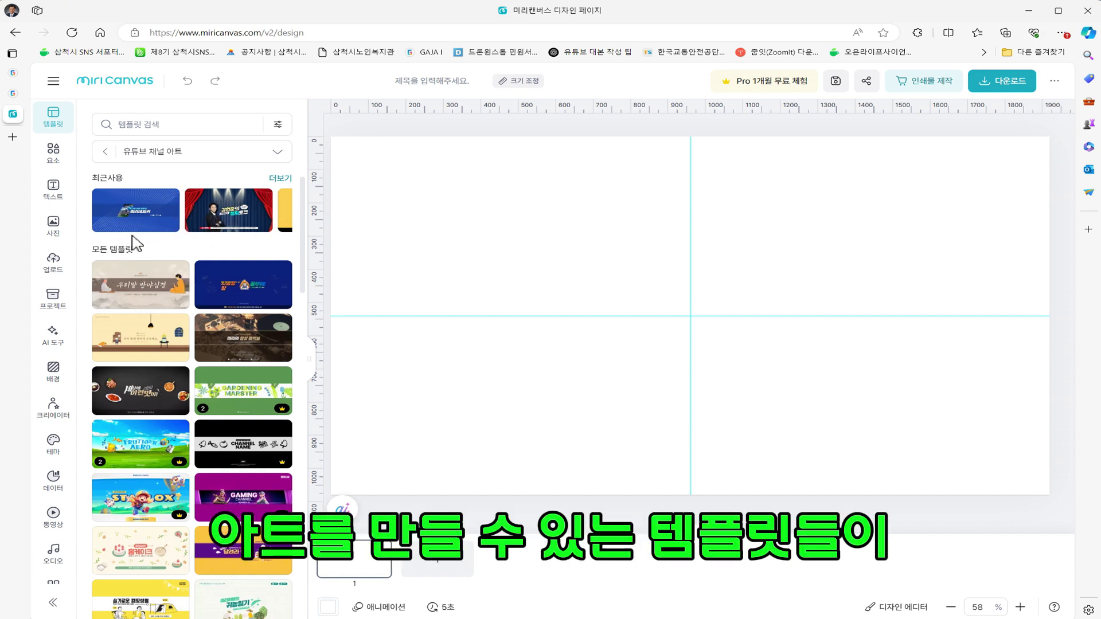
Browse the channel art templates and apply the blue soccer template titled 미리네싸커 to the blank page.
{"action": "scroll", "coordinate": [137, 253], "scroll_direction": "down", "scroll_amount": 1}
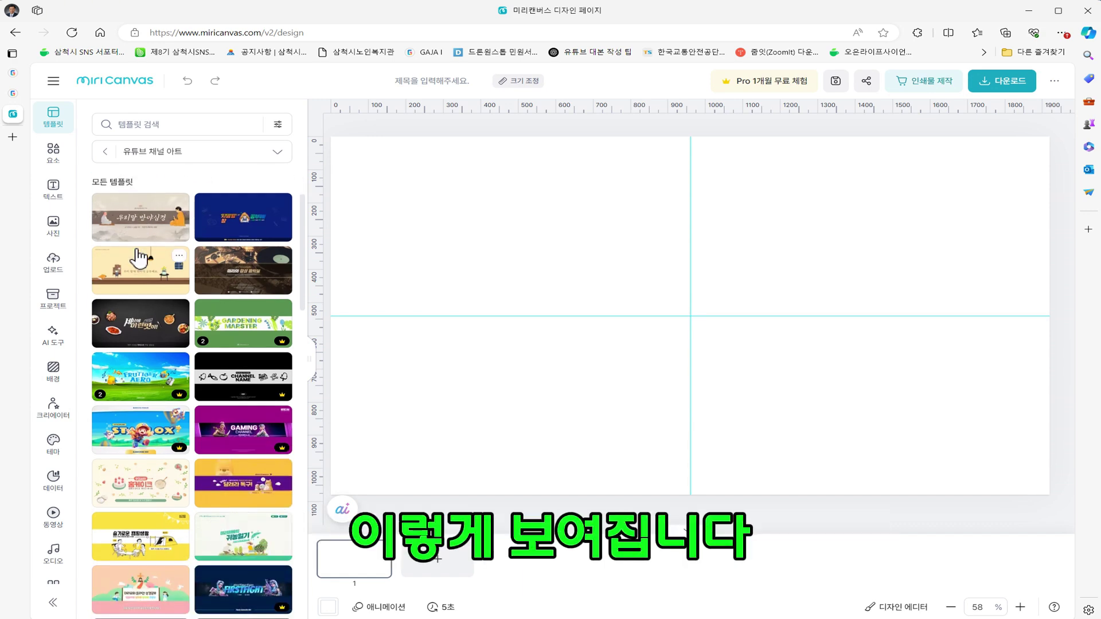
{"action": "scroll", "coordinate": [139, 258], "scroll_direction": "down", "scroll_amount": 2}
{"action": "scroll", "coordinate": [138, 258], "scroll_direction": "down", "scroll_amount": 1}
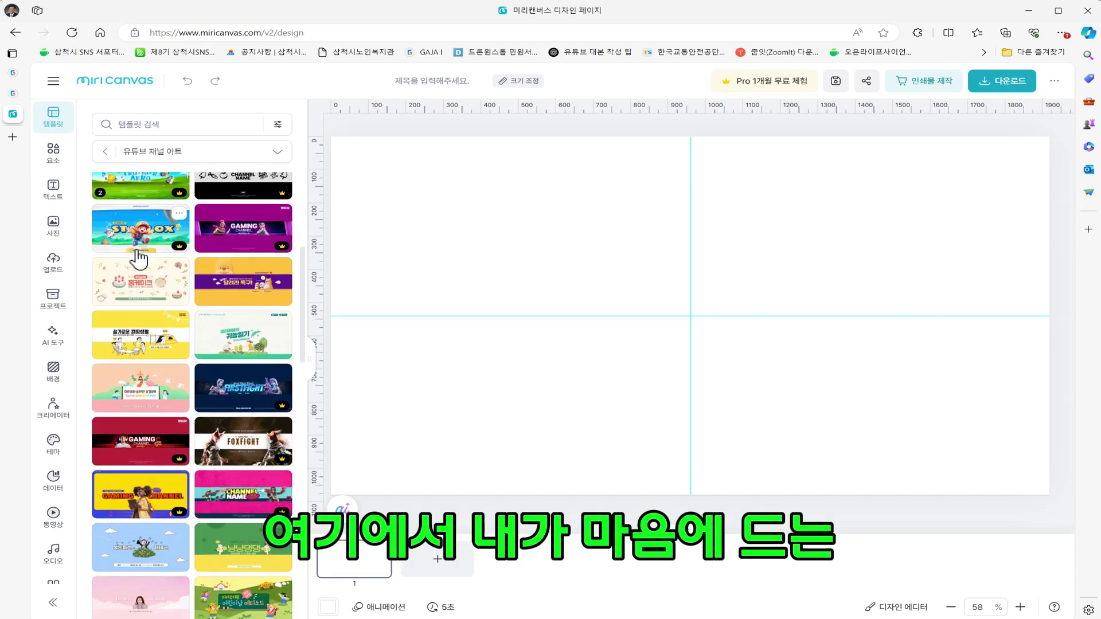
{"action": "scroll", "coordinate": [138, 259], "scroll_direction": "down", "scroll_amount": 1}
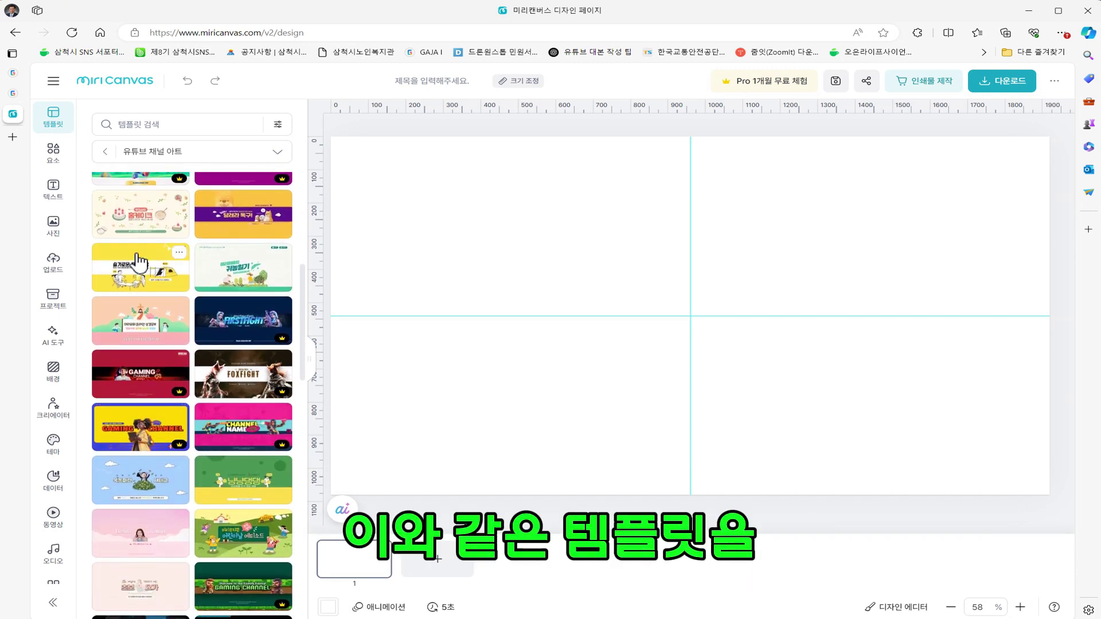
{"action": "scroll", "coordinate": [139, 263], "scroll_direction": "down", "scroll_amount": 2}
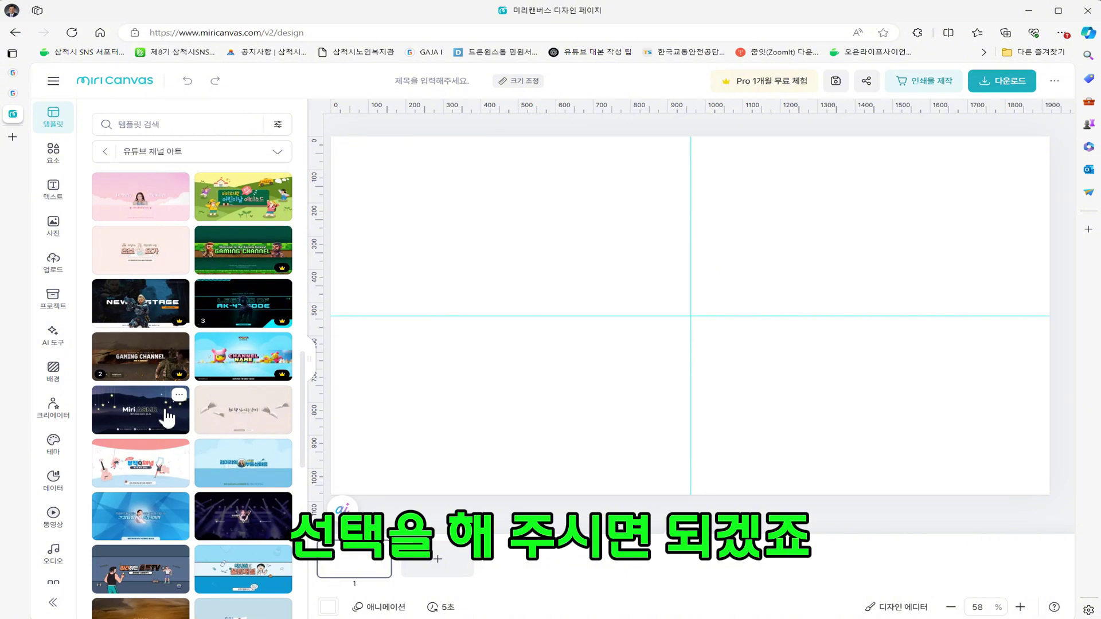
{"action": "scroll", "coordinate": [166, 417], "scroll_direction": "down", "scroll_amount": 3}
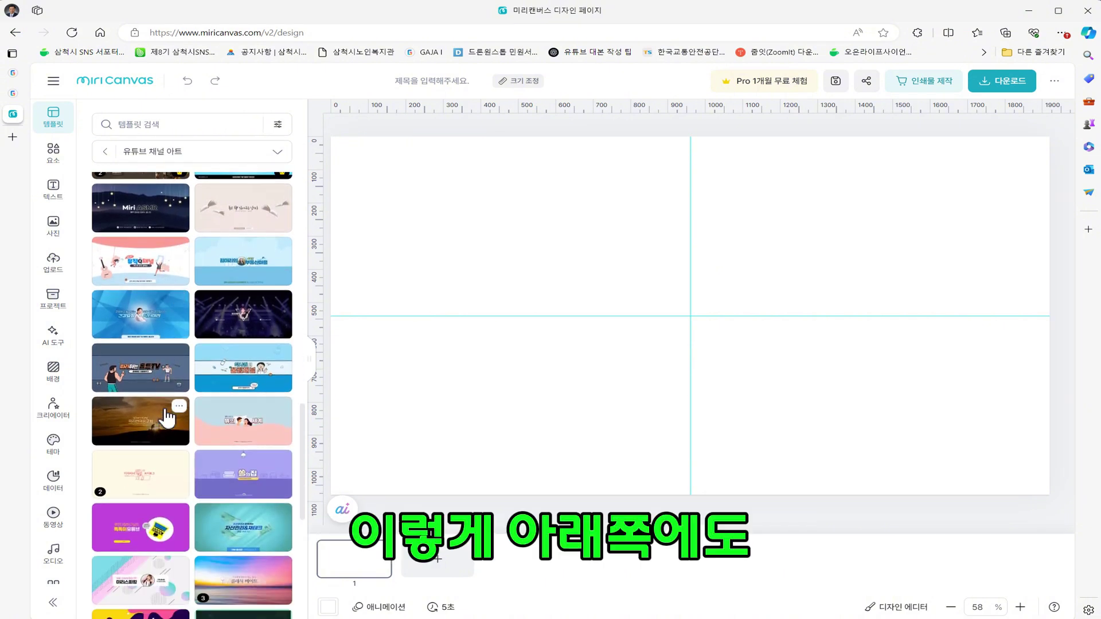
{"action": "scroll", "coordinate": [166, 417], "scroll_direction": "down", "scroll_amount": 2}
{"action": "scroll", "coordinate": [166, 418], "scroll_direction": "down", "scroll_amount": 1}
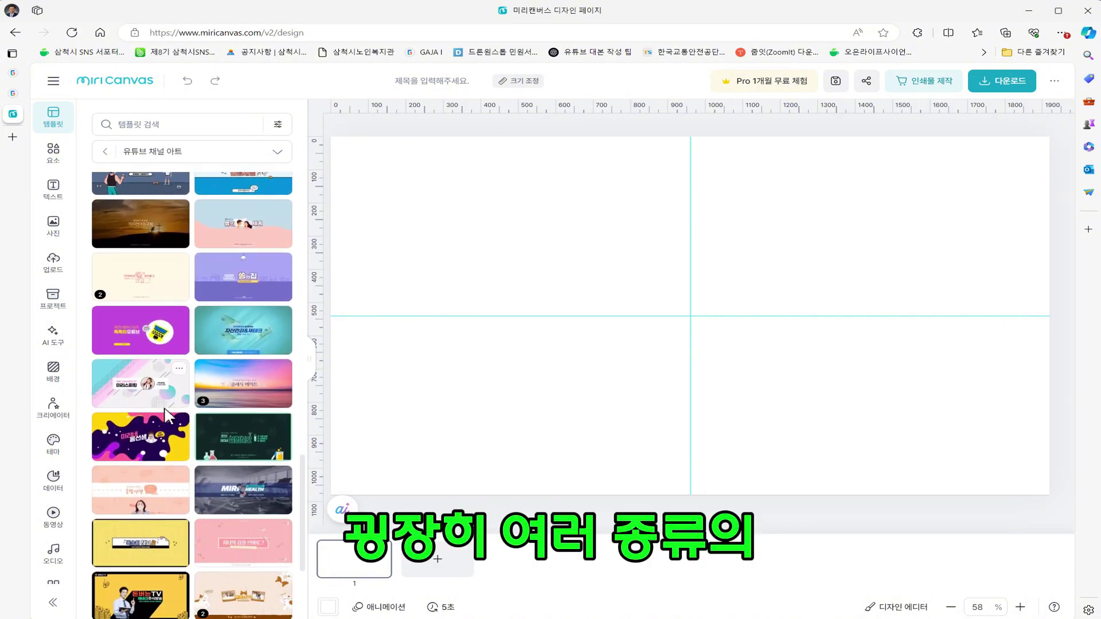
{"action": "scroll", "coordinate": [167, 418], "scroll_direction": "down", "scroll_amount": 2}
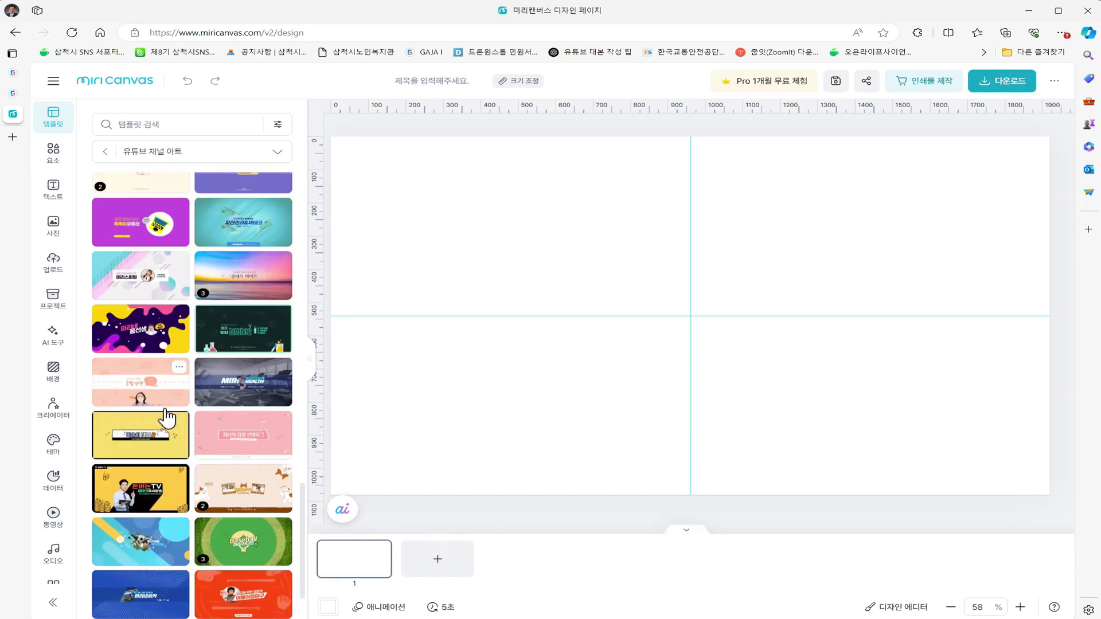
{"action": "scroll", "coordinate": [168, 418], "scroll_direction": "down", "scroll_amount": 2}
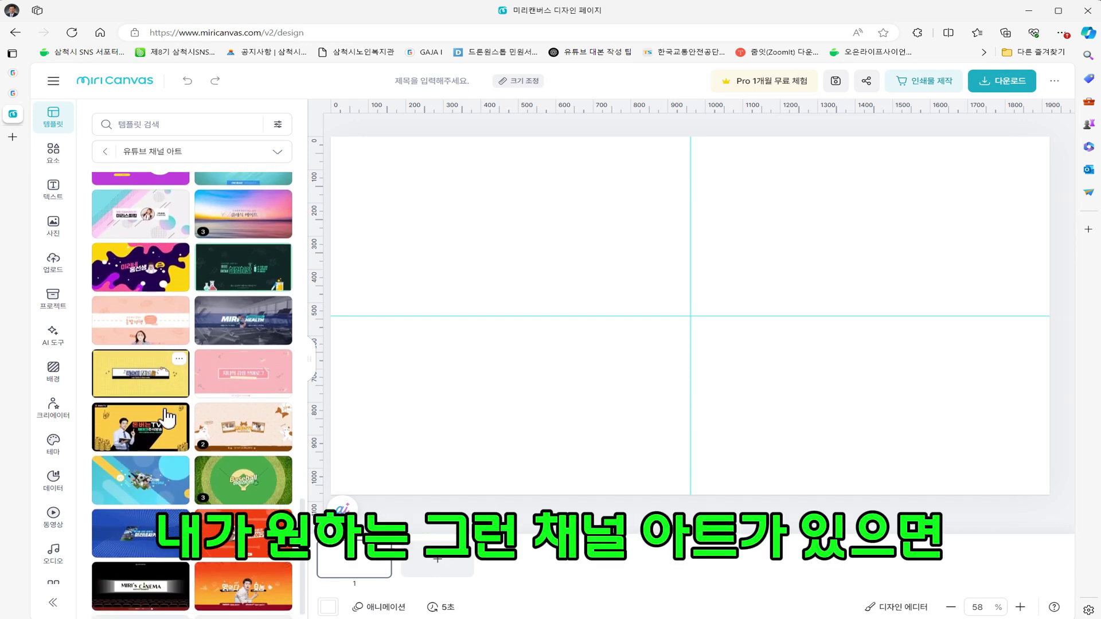
{"action": "scroll", "coordinate": [166, 417], "scroll_direction": "down", "scroll_amount": 1}
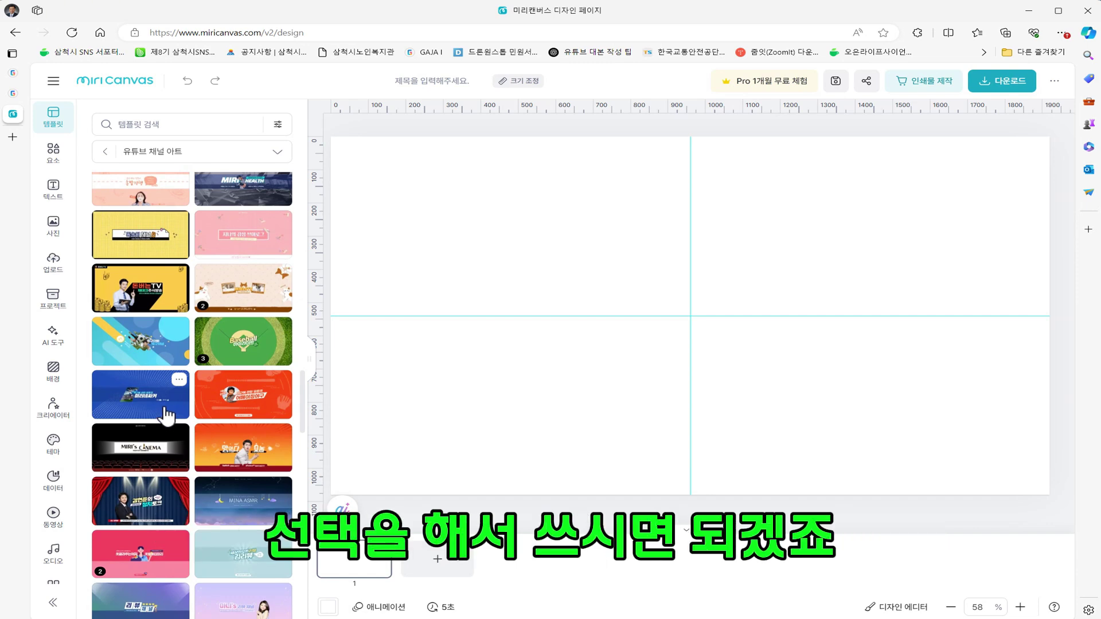
{"action": "left_click", "coordinate": [166, 415]}
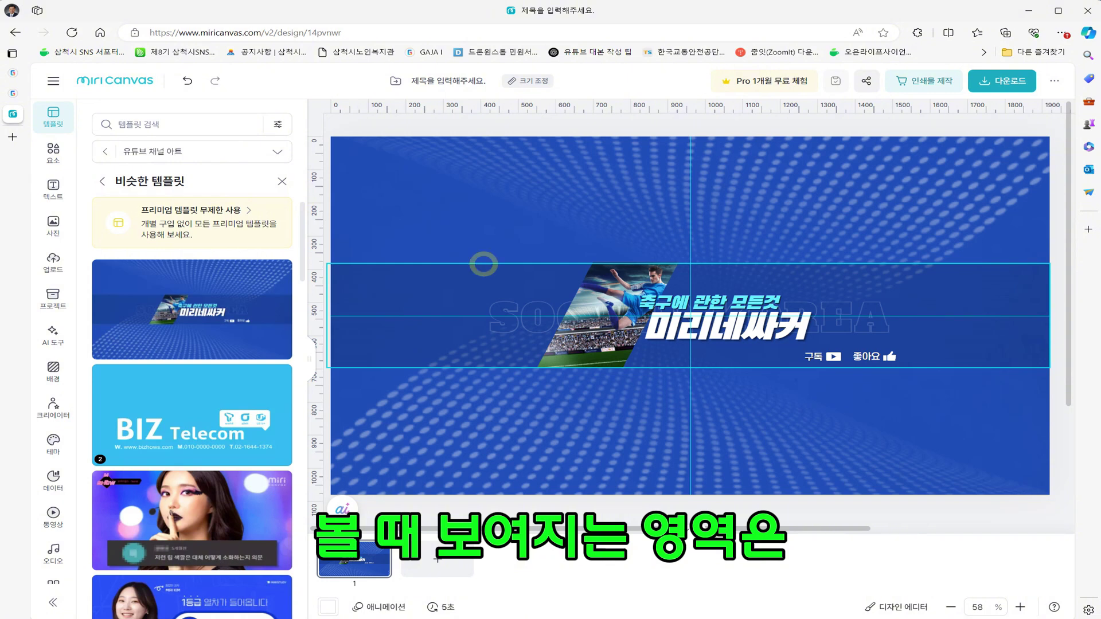
{"action": "mouse_move", "coordinate": [484, 264]}
{"action": "left_mouse_down"}
{"action": "mouse_move", "coordinate": [570, 362]}
{"action": "mouse_move", "coordinate": [900, 367]}
{"action": "left_mouse_up"}
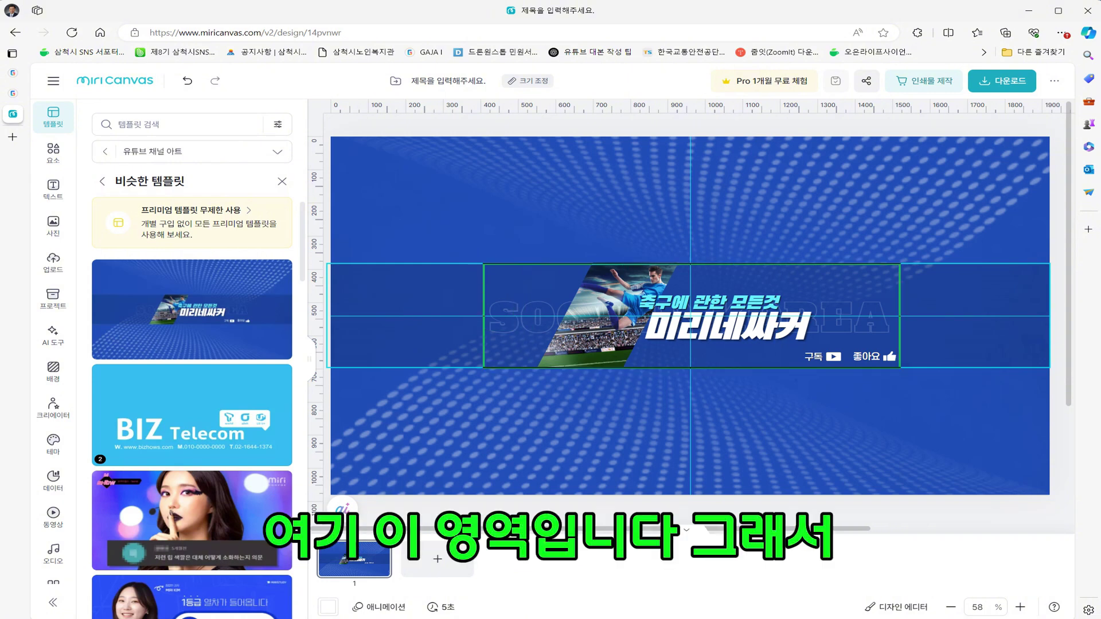
{"action": "key", "text": "r"}
{"action": "key", "text": "Escape"}
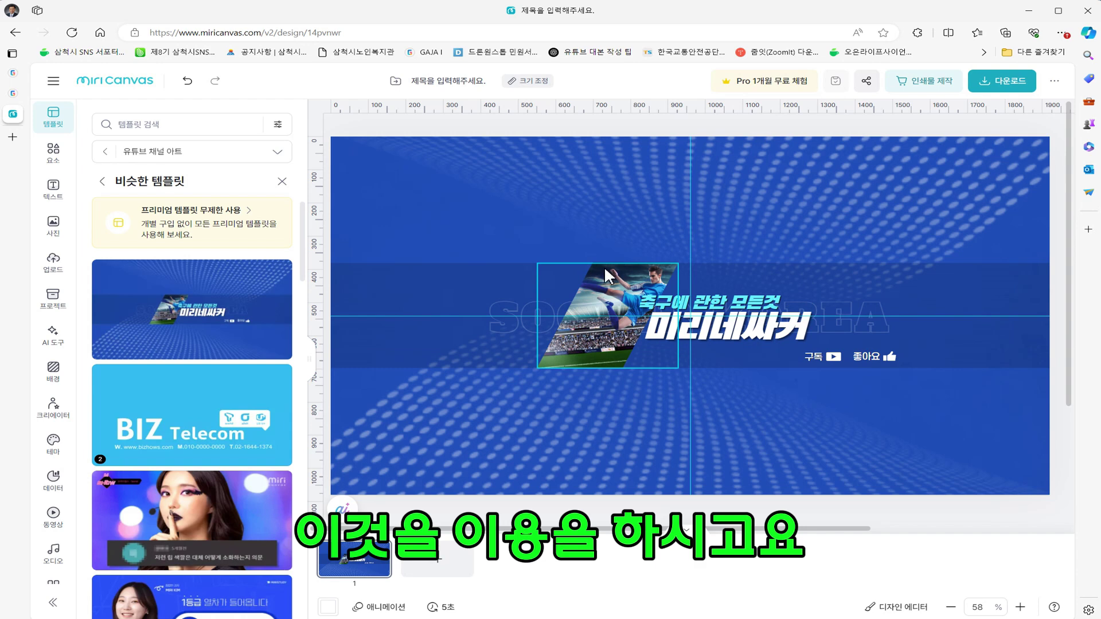
{"action": "left_click", "coordinate": [528, 336]}
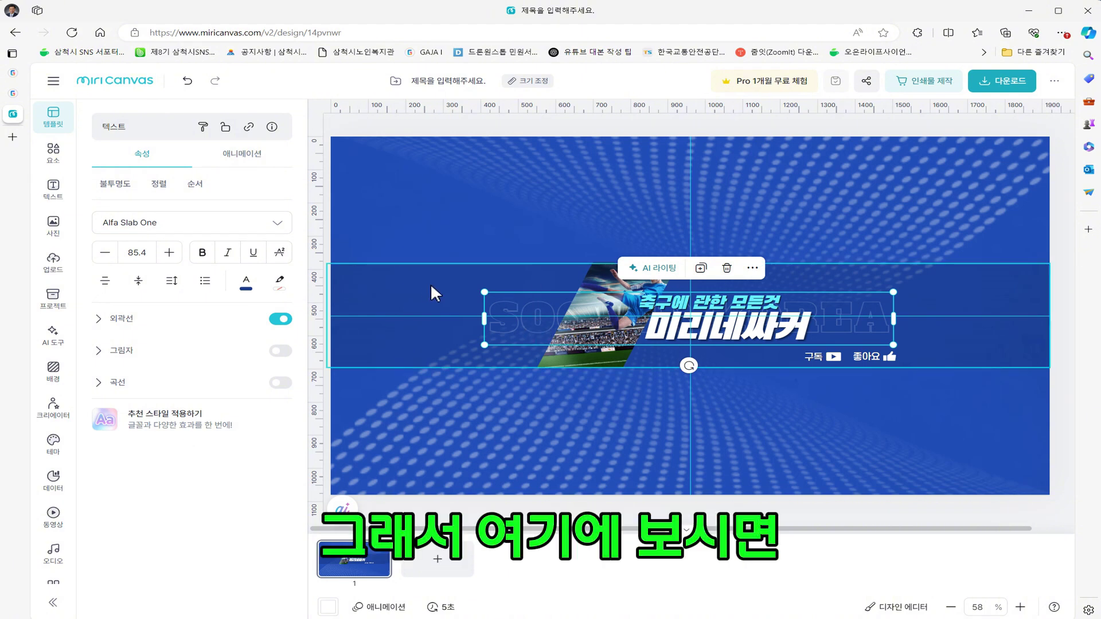
Change the tagline above the banner title to "여행 이야기 모든것".
{"action": "left_click", "coordinate": [667, 307]}
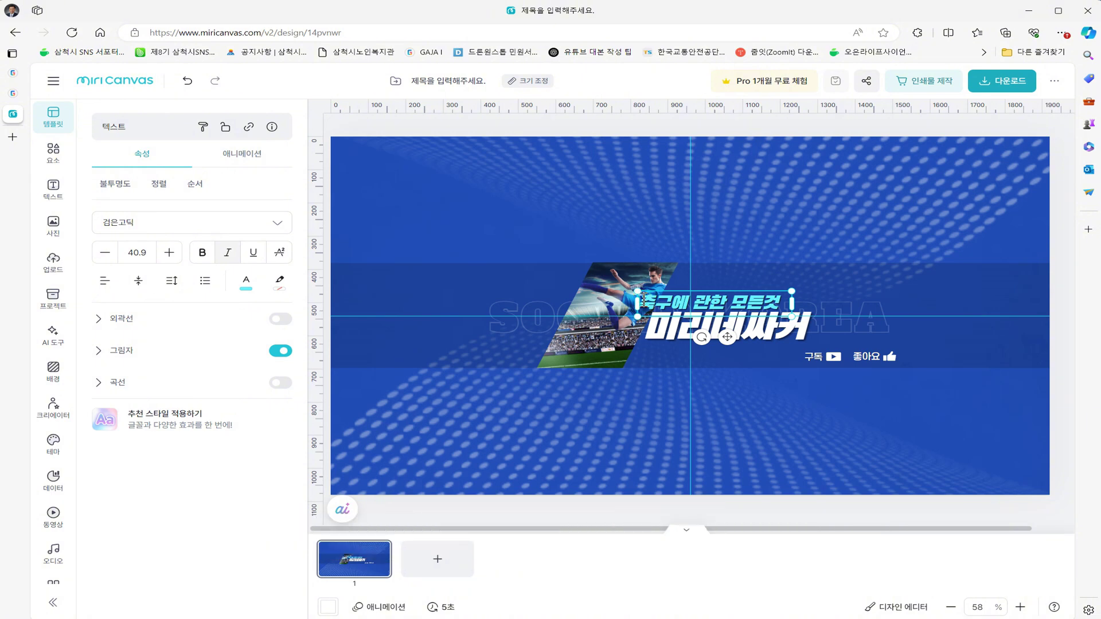
{"action": "type", "text": "Jugo"}
{"action": "type", "text": " 이야기"}
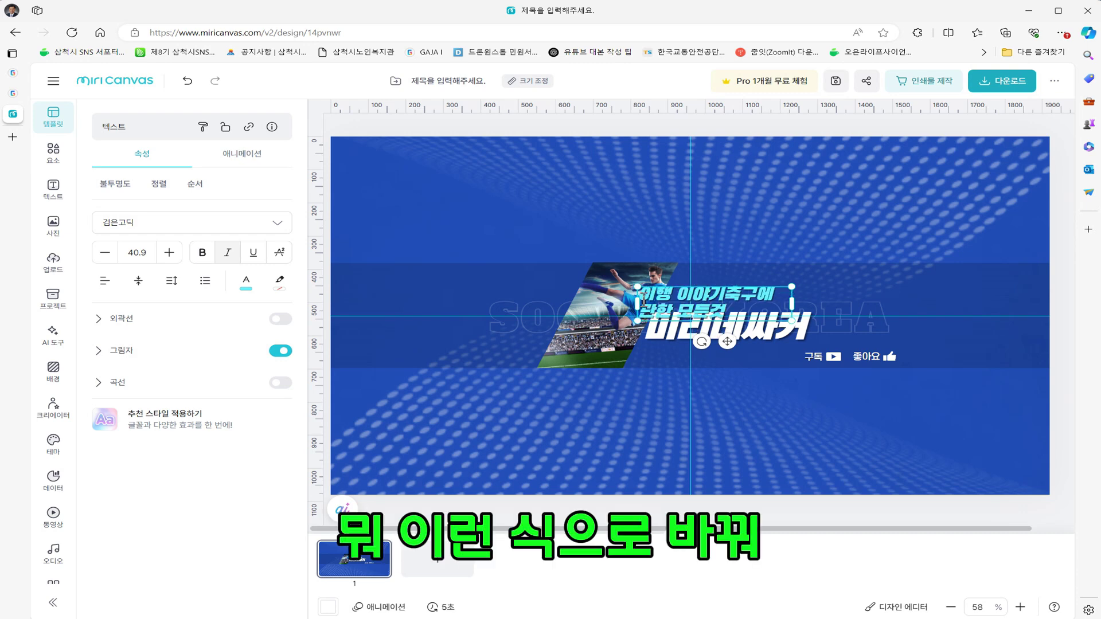
{"action": "key", "text": "Delete"}
{"action": "key", "text": "Delete"}
{"action": "key", "text": "Delete"}
{"action": "key", "text": "Delete"}
{"action": "key", "text": "Delete"}
{"action": "key", "text": "Delete"}
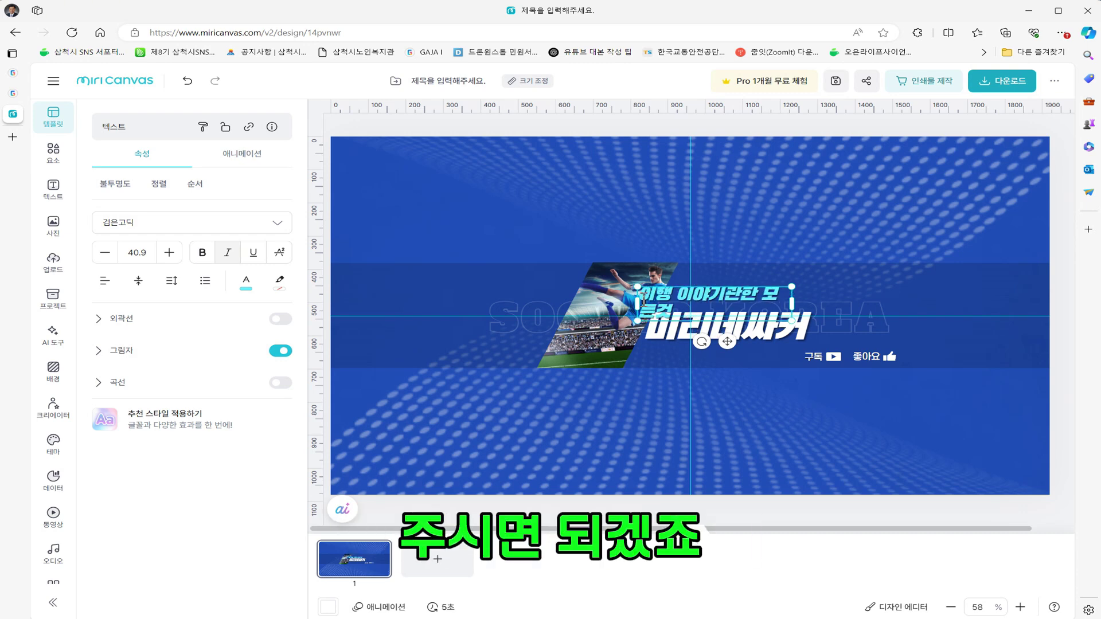
{"action": "type", "text": "의"}
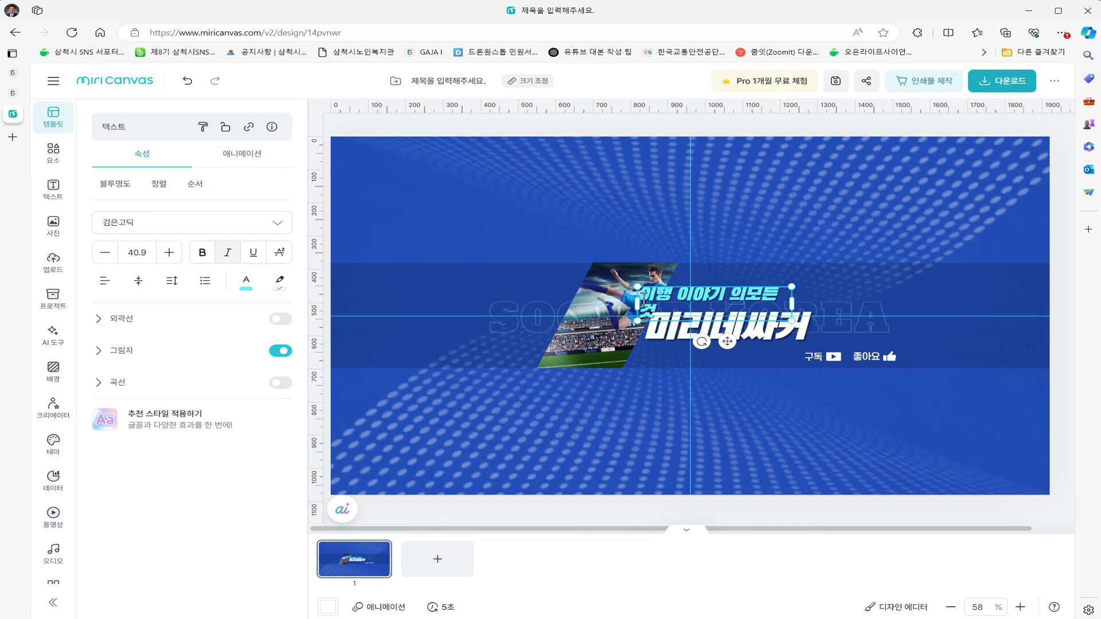
{"action": "left_click_drag", "start_coordinate": [792, 302], "coordinate": [806, 303]}
Replace the banner title with "가로등TV" and deselect the text.
{"action": "left_click", "coordinate": [725, 327]}
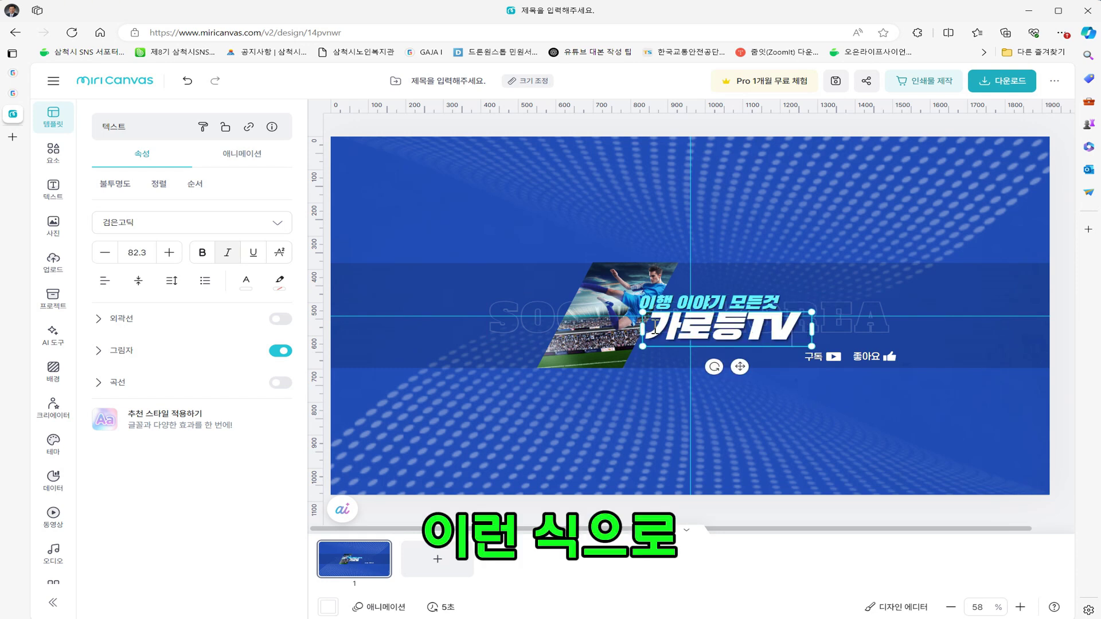
{"action": "left_click", "coordinate": [838, 401]}
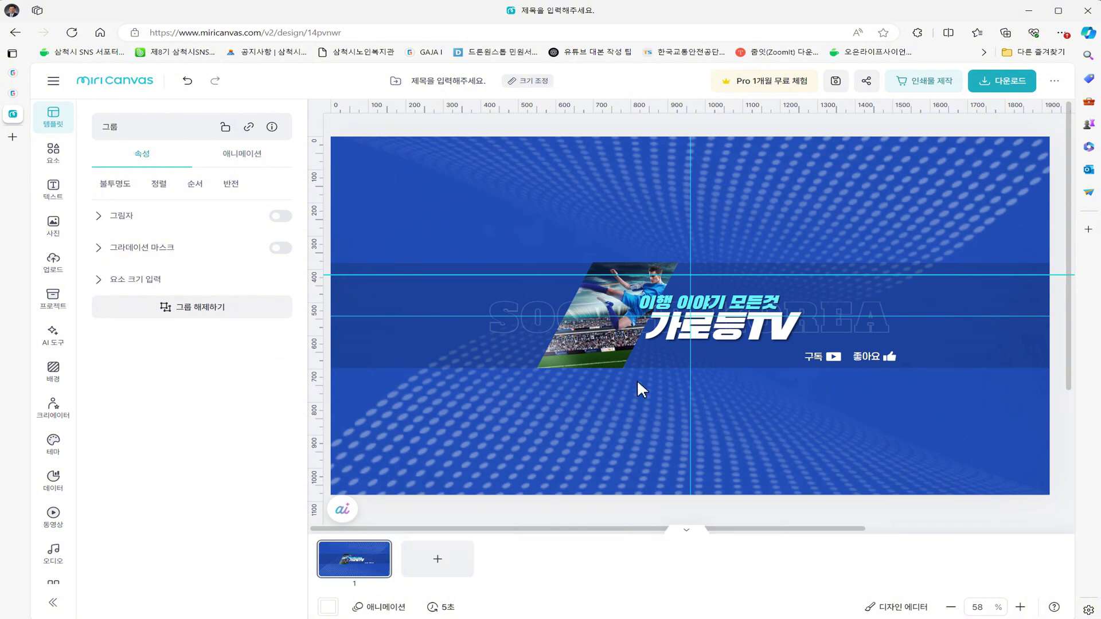
Select the slanted soccer photo frame and search the photo library for 여행.
{"action": "left_click", "coordinate": [562, 343]}
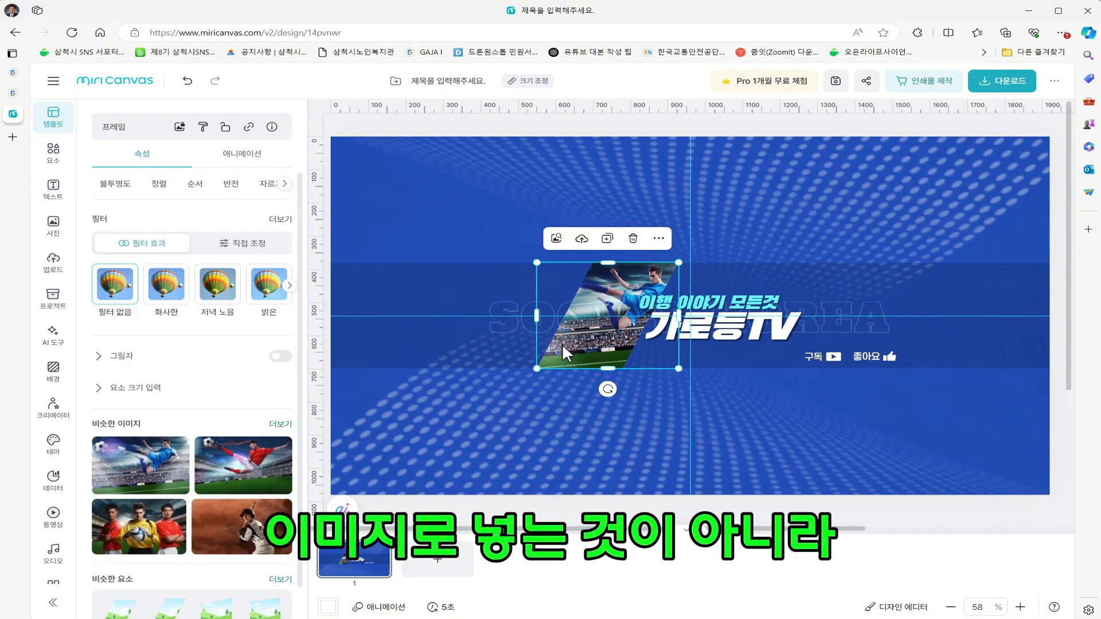
{"action": "left_click", "coordinate": [279, 425]}
{"action": "left_click", "coordinate": [122, 125]}
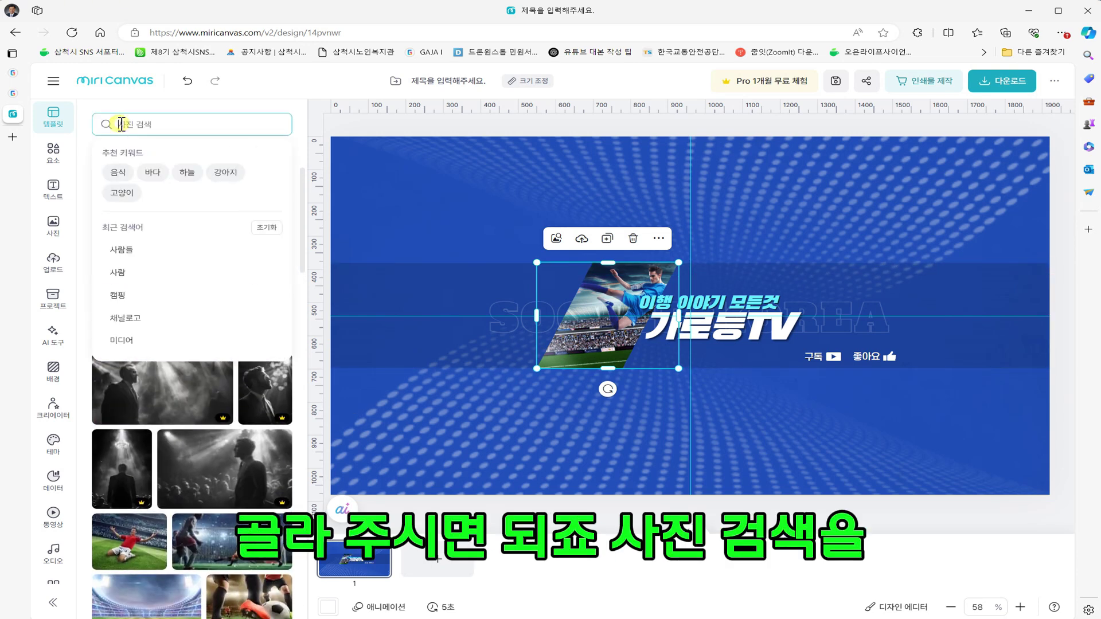
{"action": "type", "text": "여행"}
{"action": "key", "text": "Return"}
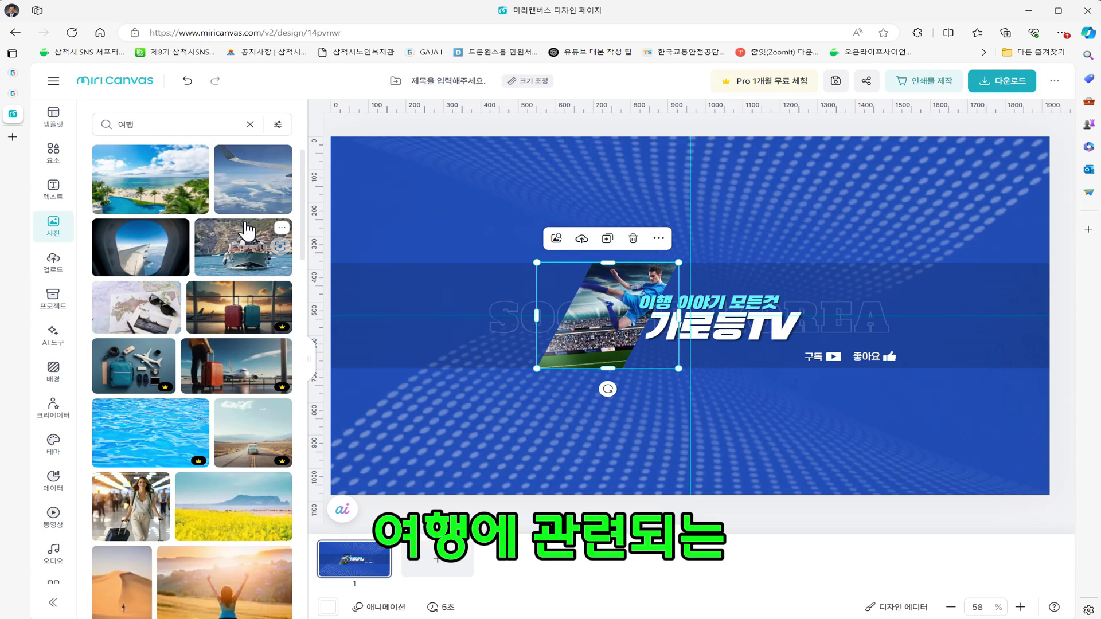
Fill the slanted frame with a travel photo of a yellow flower field.
{"action": "scroll", "coordinate": [248, 231], "scroll_direction": "down", "scroll_amount": 4}
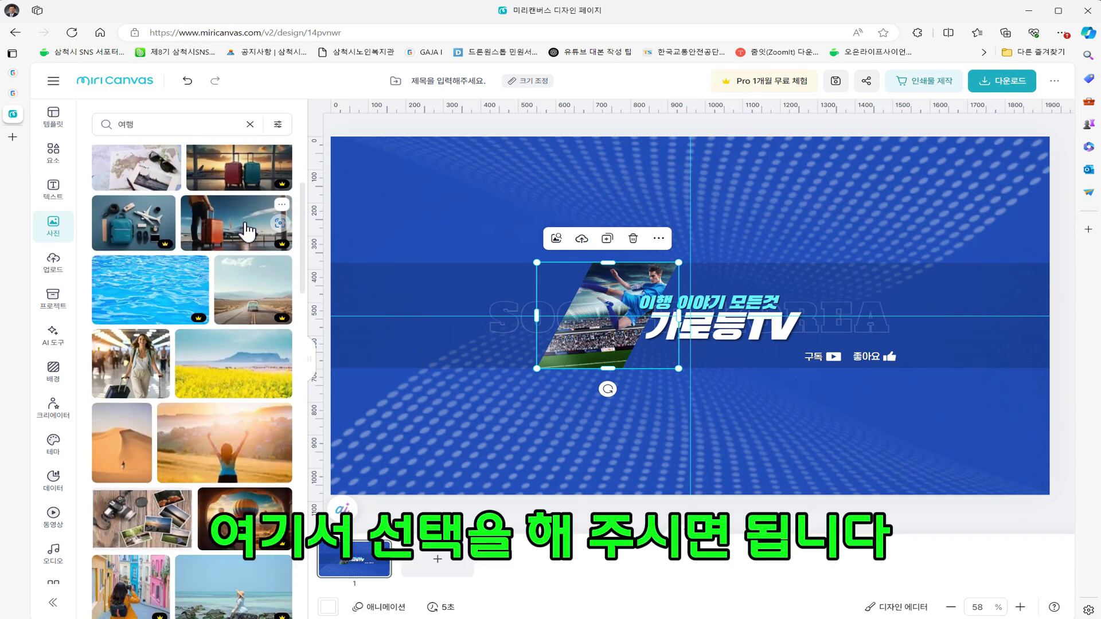
{"action": "scroll", "coordinate": [247, 230], "scroll_direction": "down", "scroll_amount": 2}
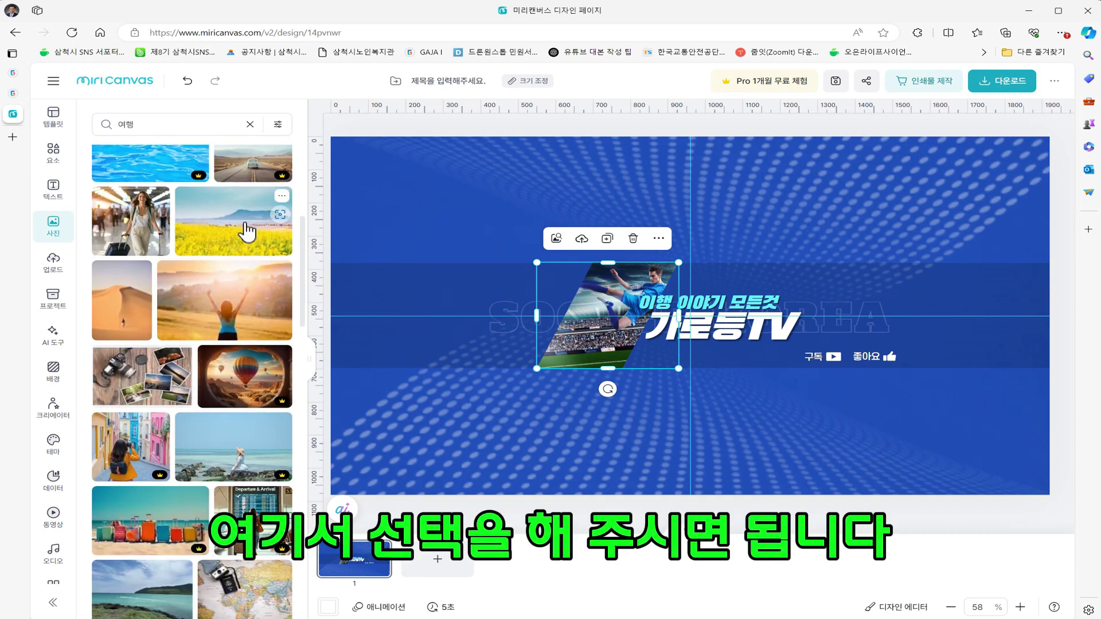
{"action": "left_click", "coordinate": [246, 218]}
Add the photo of an airplane on a runway and place it inside the slanted frame.
{"action": "scroll", "coordinate": [172, 373], "scroll_direction": "down", "scroll_amount": 5}
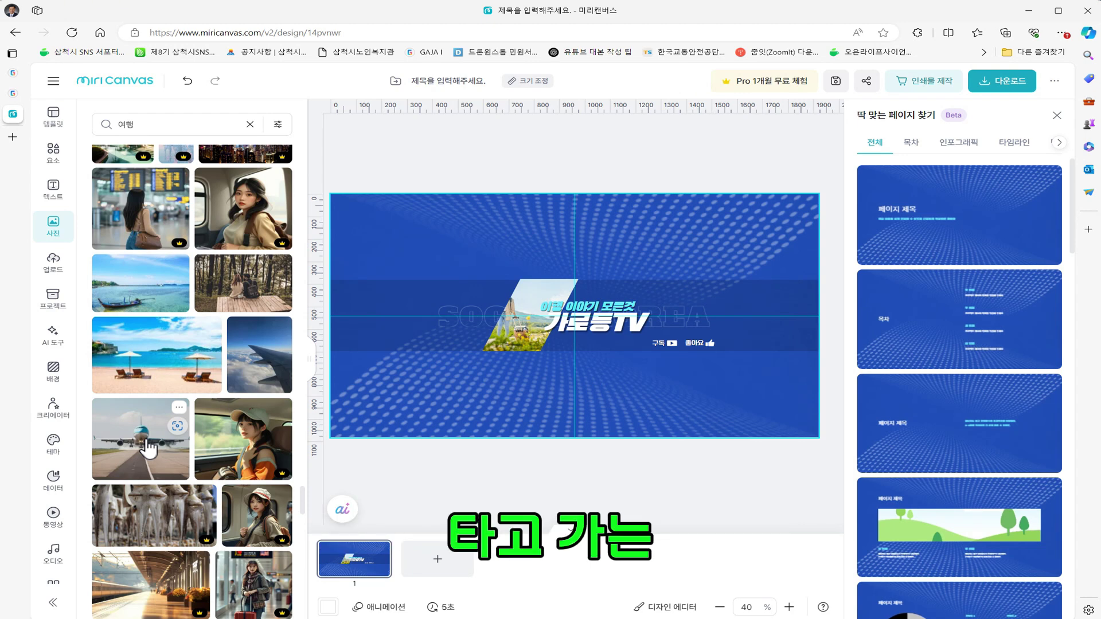
{"action": "left_click", "coordinate": [149, 449]}
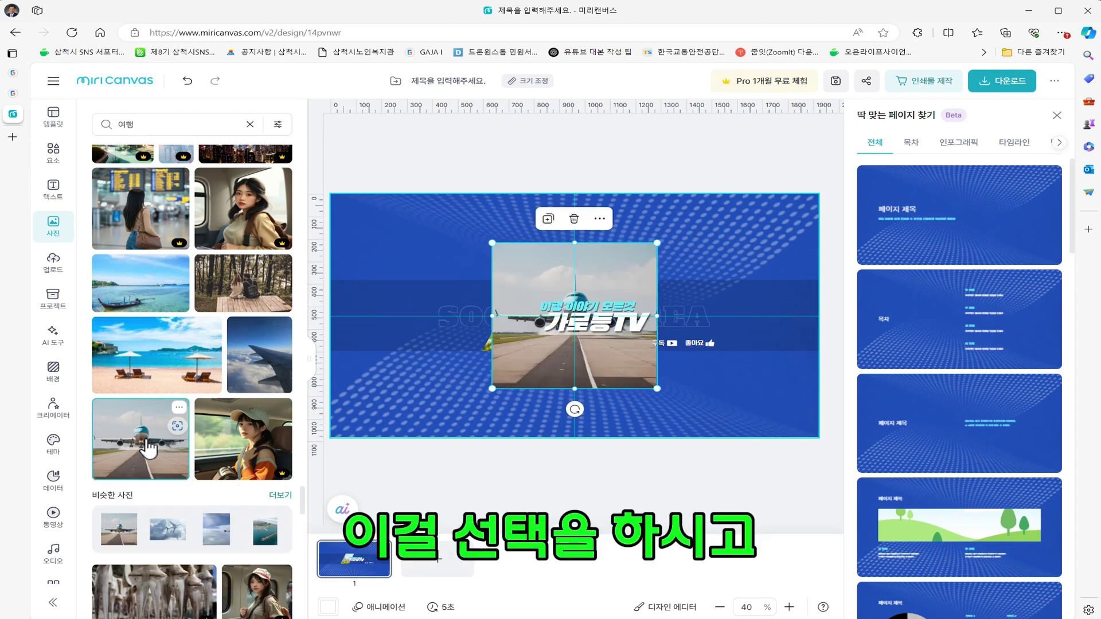
{"action": "left_click_drag", "start_coordinate": [624, 260], "coordinate": [535, 292]}
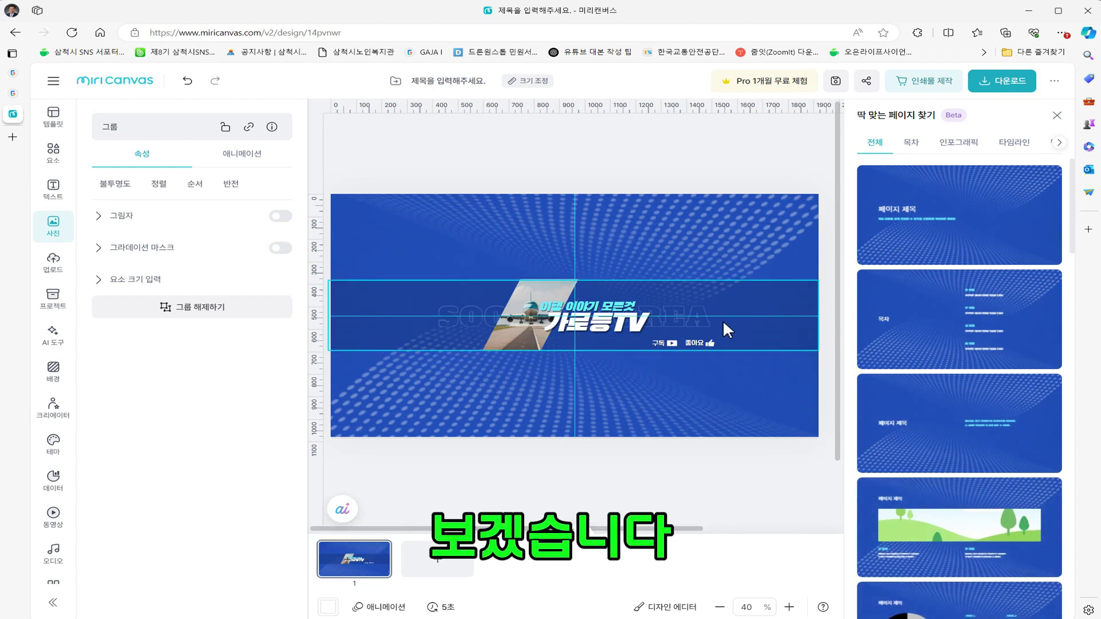
{"action": "left_click", "coordinate": [696, 333]}
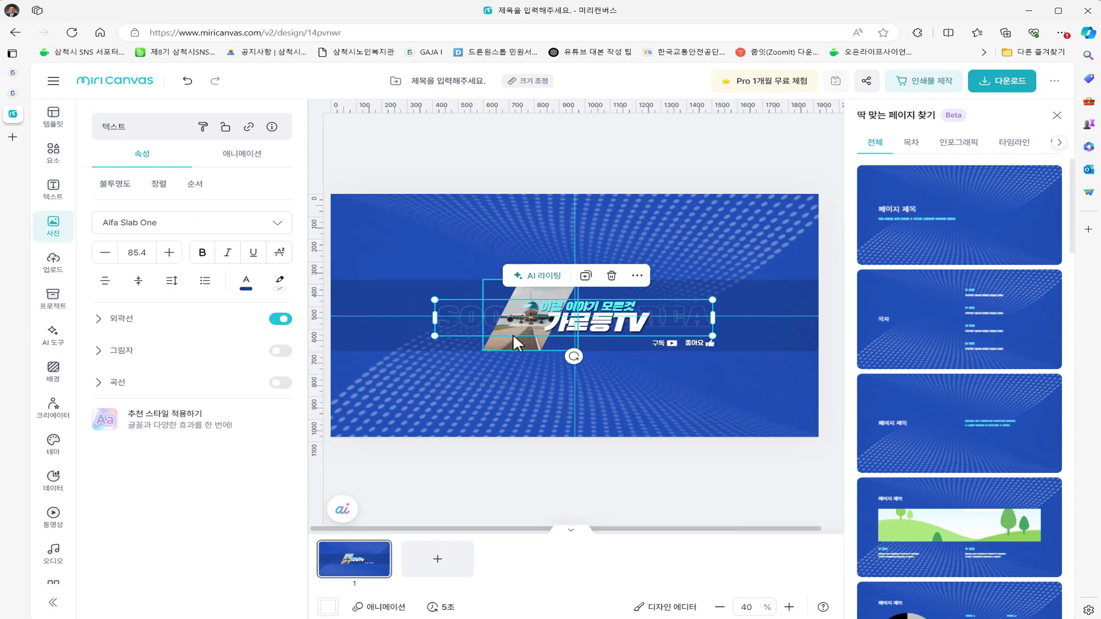
{"action": "key", "text": "ctrl+z"}
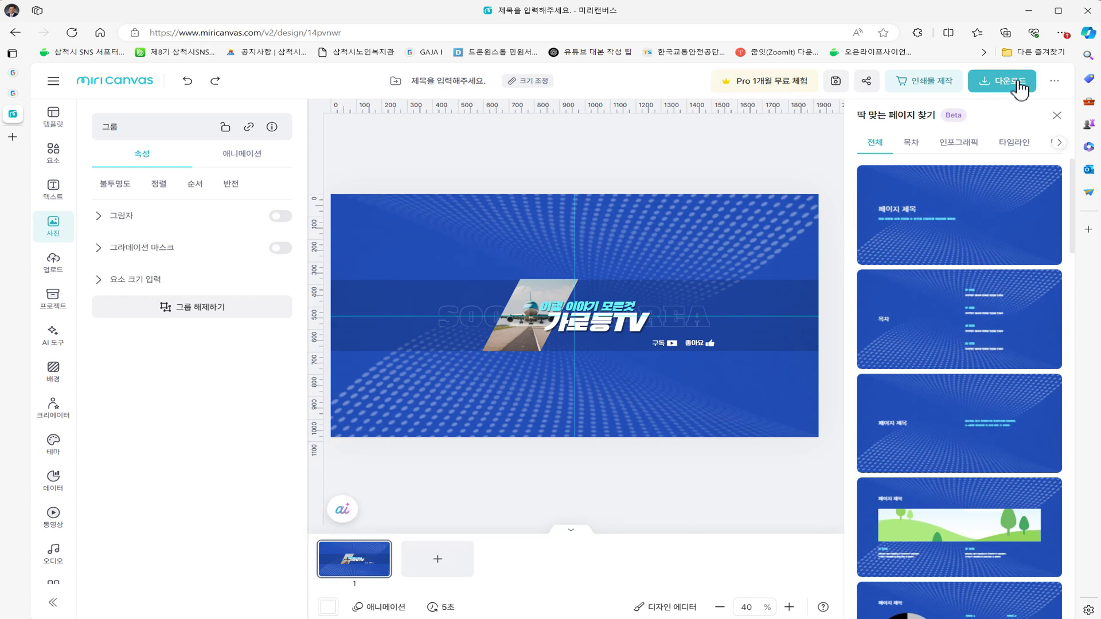
Download the banner as a high-resolution PNG (고해상도 다운로드).
{"action": "left_click", "coordinate": [1021, 88]}
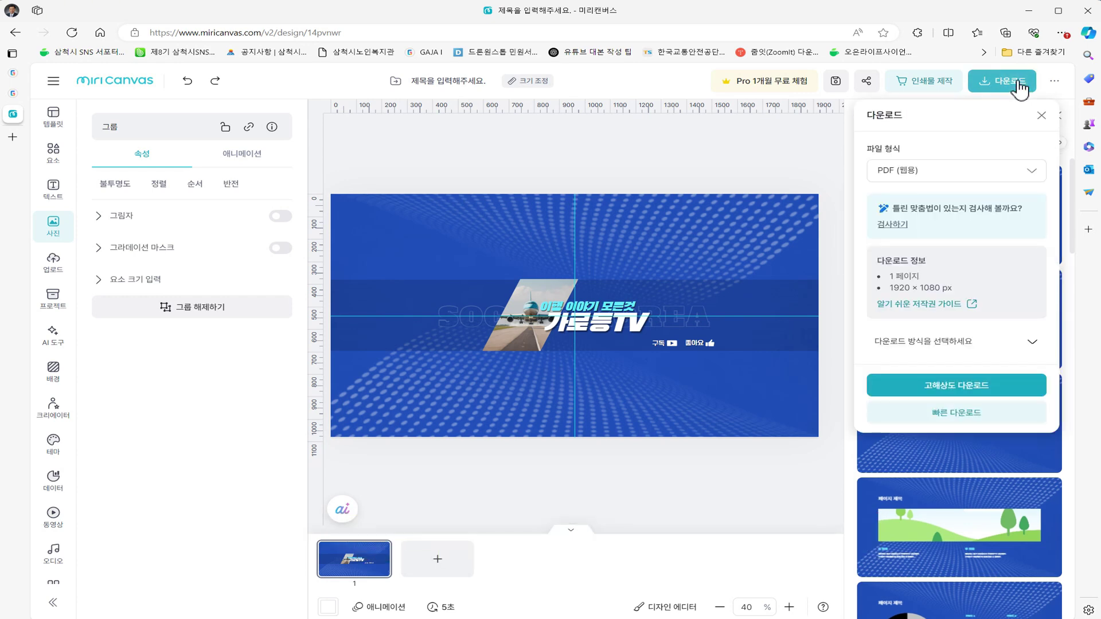
{"action": "left_click", "coordinate": [994, 181]}
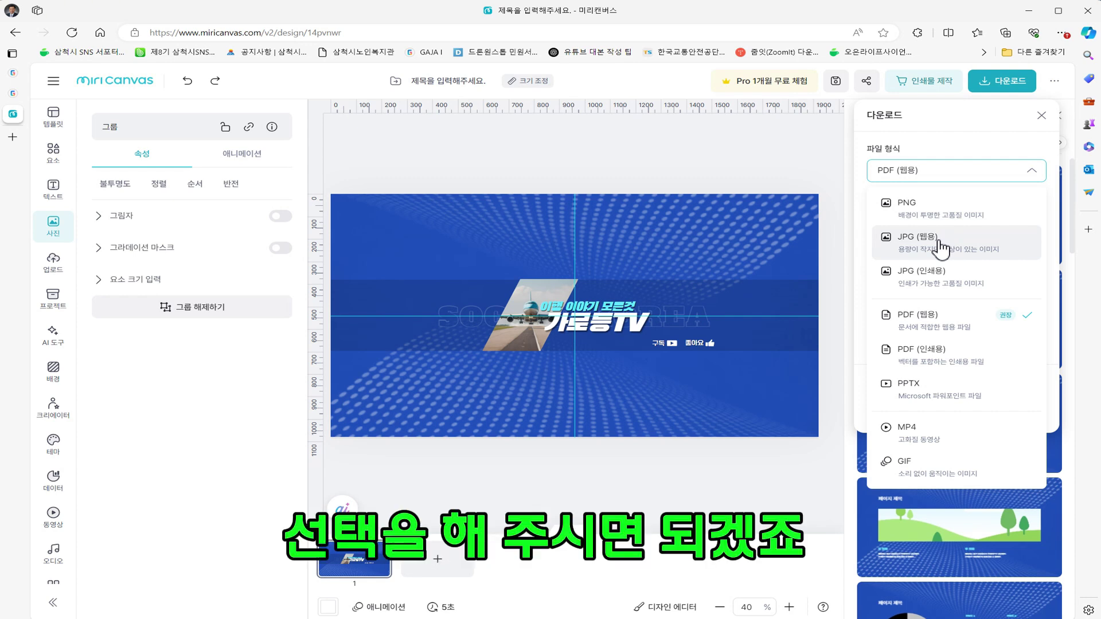
{"action": "left_click", "coordinate": [929, 216]}
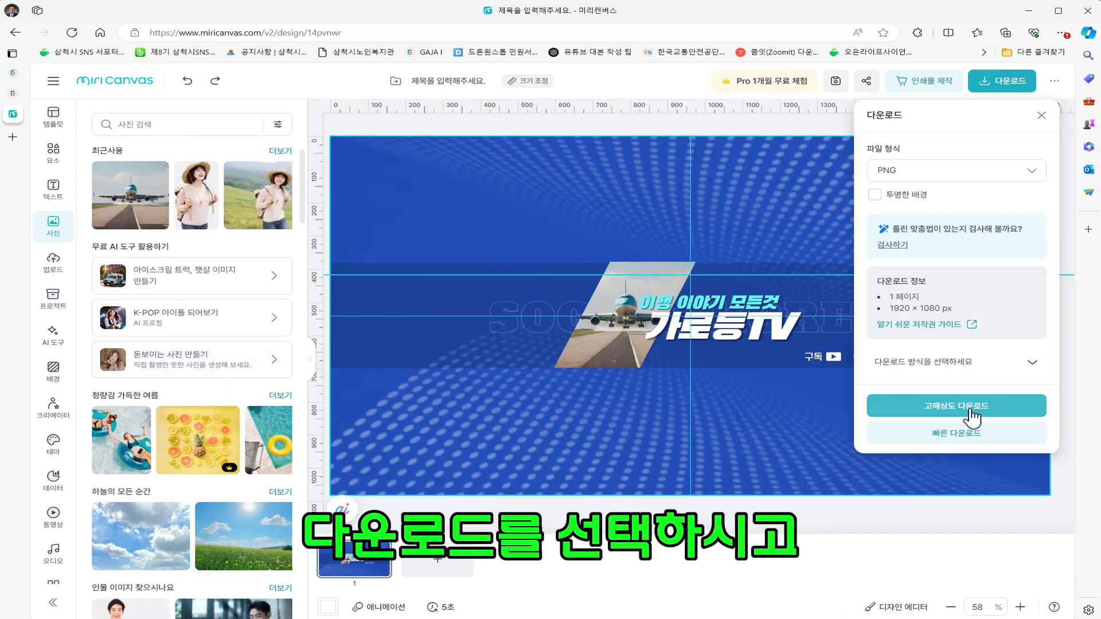
{"action": "left_click", "coordinate": [970, 408]}
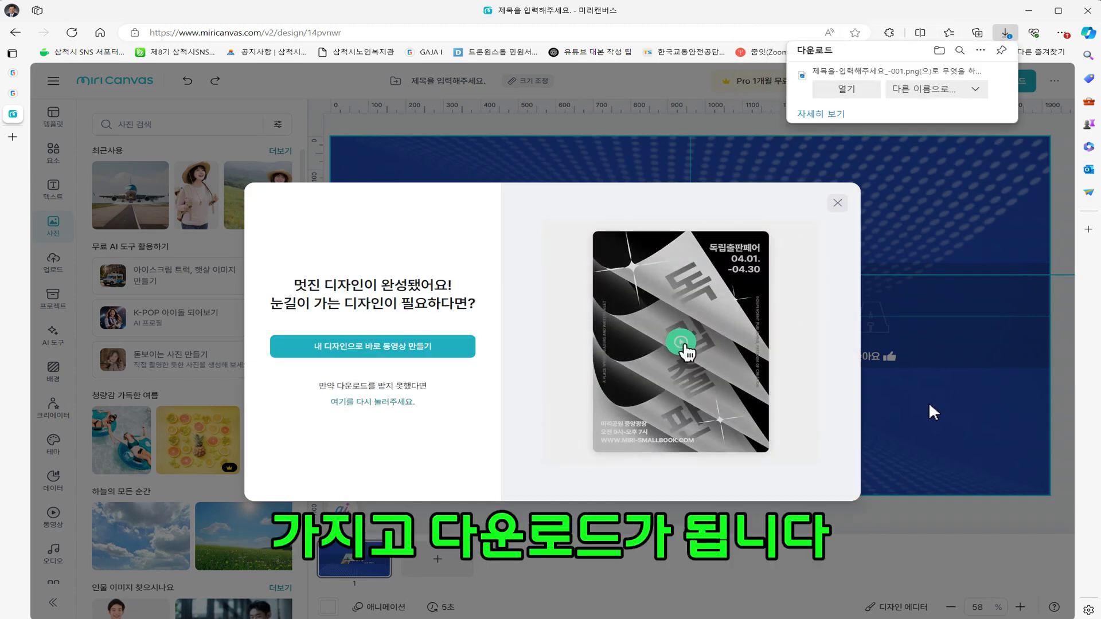
Save the downloaded banner in the 다운로드 folder as 채널아트-new and dismiss the download completion message.
{"action": "left_click", "coordinate": [933, 96]}
{"action": "scroll", "coordinate": [98, 137], "scroll_direction": "up", "scroll_amount": 3}
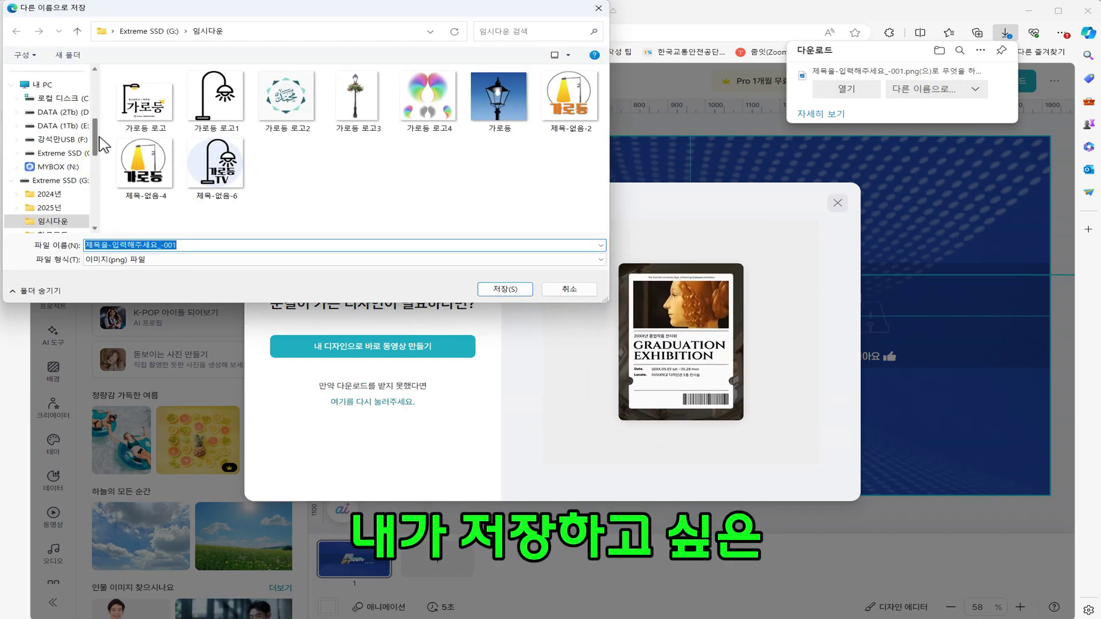
{"action": "scroll", "coordinate": [75, 123], "scroll_direction": "up", "scroll_amount": 5}
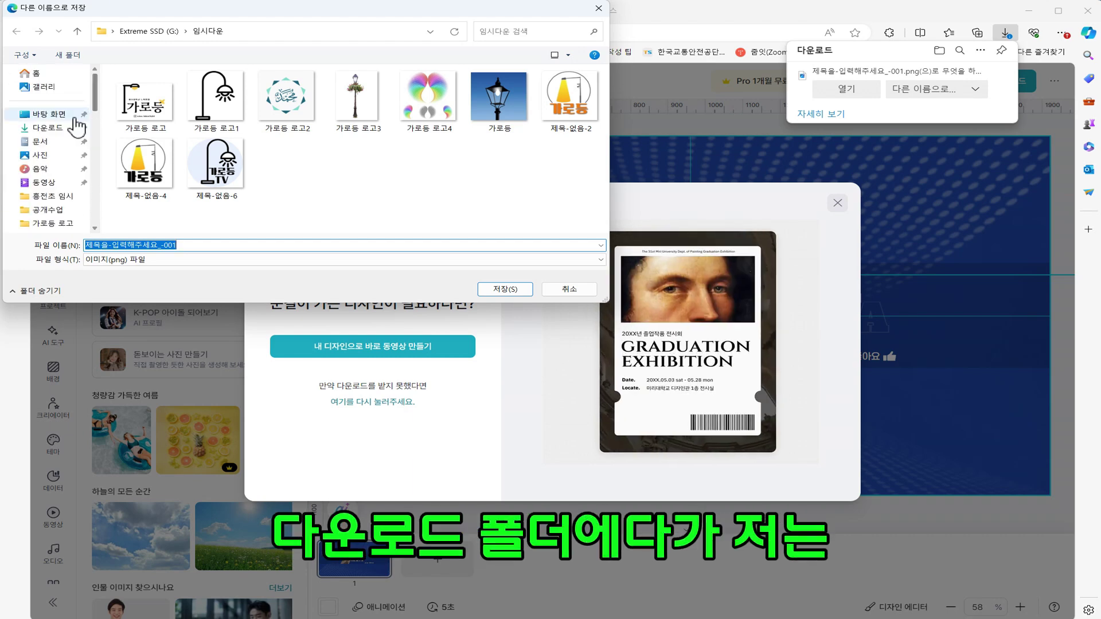
{"action": "left_click", "coordinate": [65, 128]}
{"action": "double_click", "coordinate": [196, 247]}
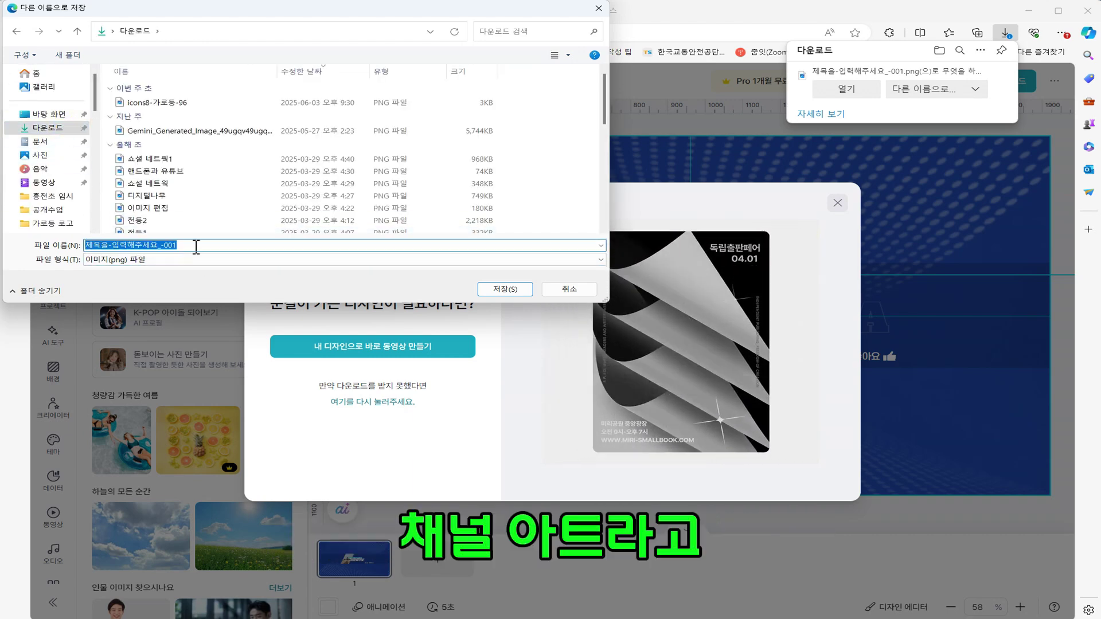
{"action": "type", "text": "채널아트"}
{"action": "left_click", "coordinate": [506, 290]}
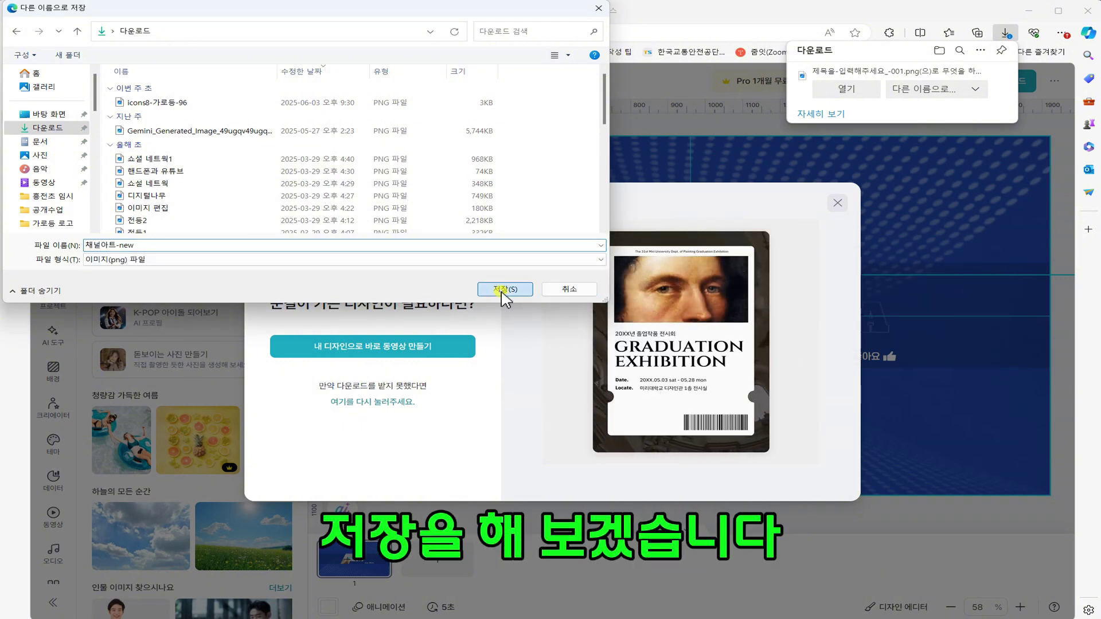
{"action": "left_click", "coordinate": [507, 289]}
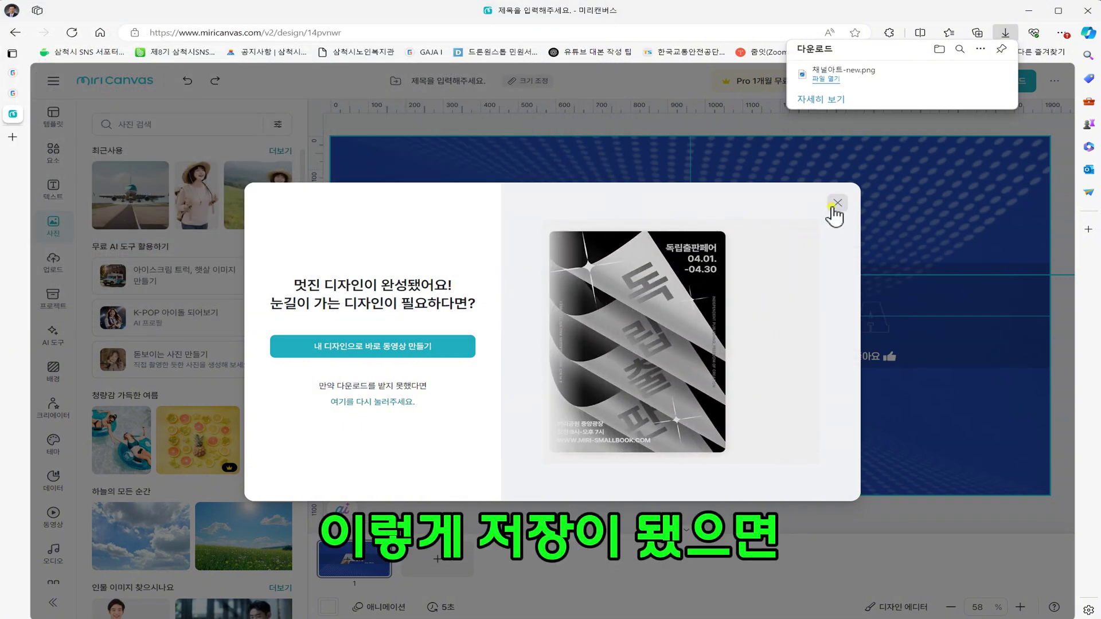
{"action": "left_click", "coordinate": [837, 204]}
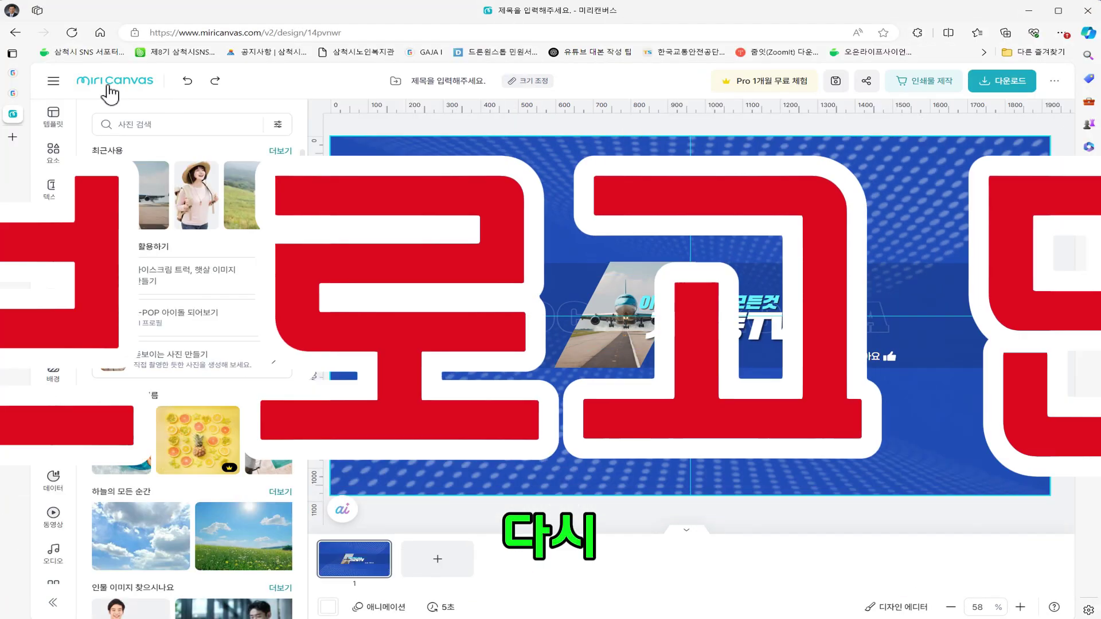
Start a new blank MiriCanvas design and open the AI logo maker (로고 만들기).
{"action": "left_click", "coordinate": [121, 83]}
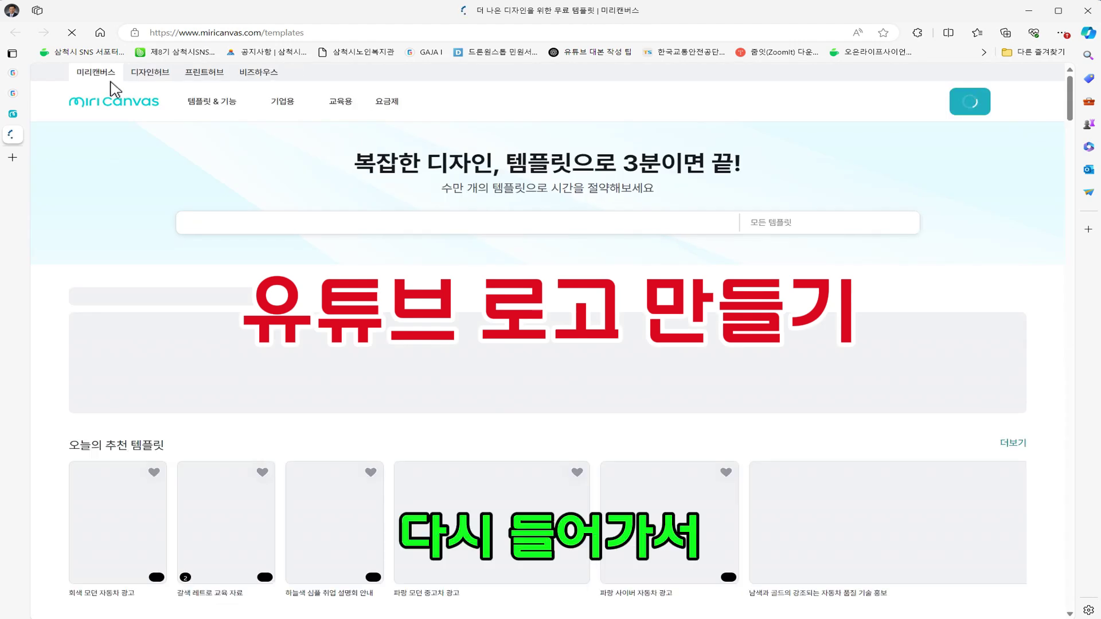
{"action": "left_click", "coordinate": [970, 106]}
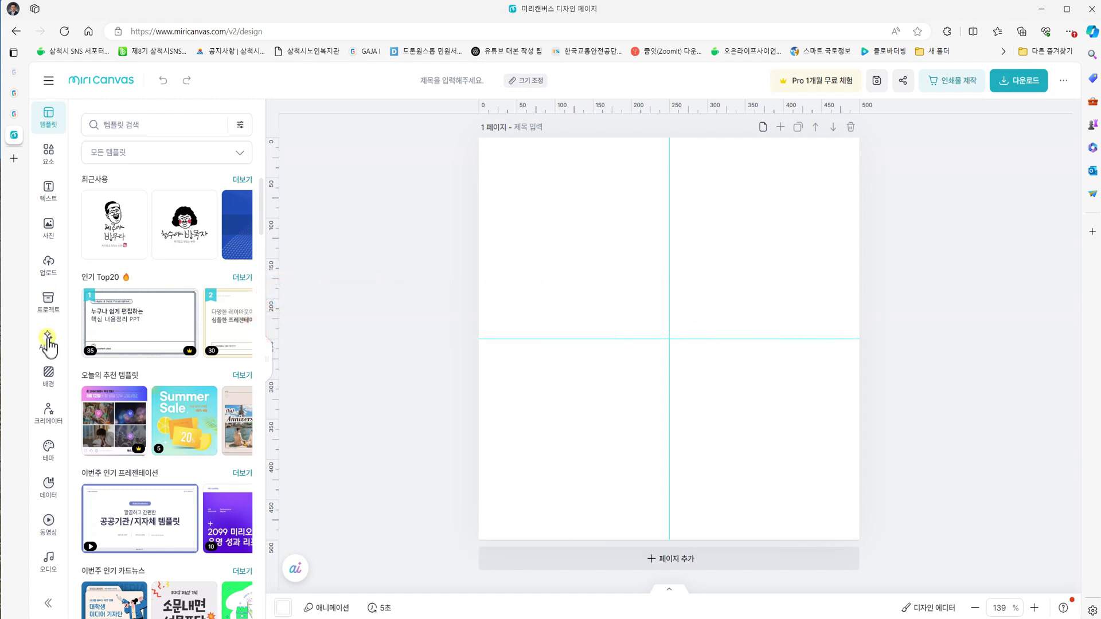
{"action": "left_click", "coordinate": [48, 339]}
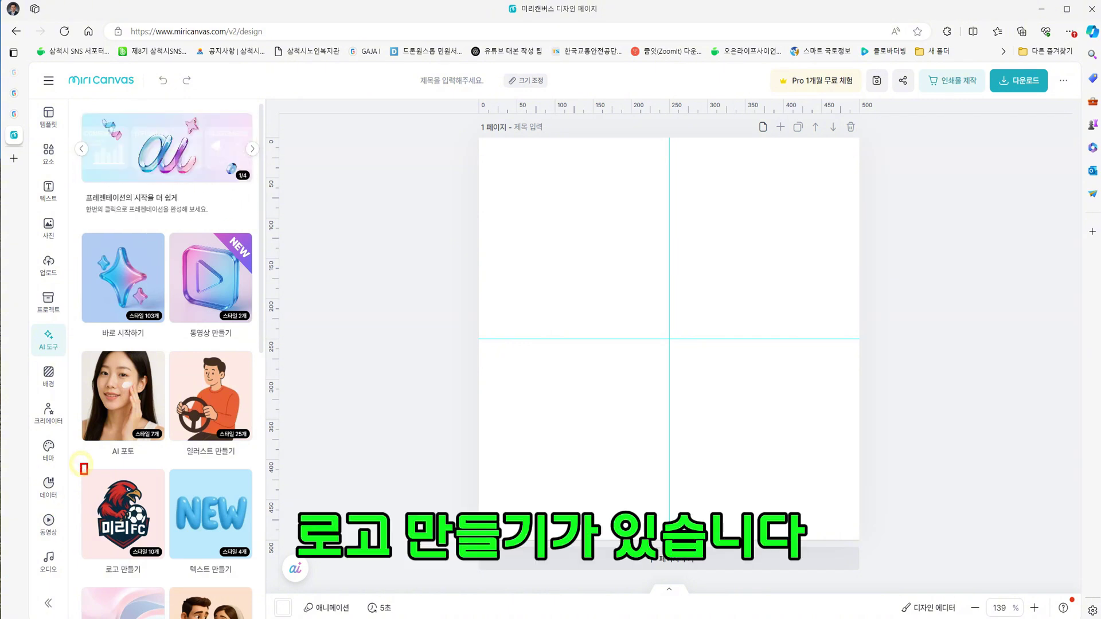
{"action": "left_click_drag", "start_coordinate": [80, 464], "coordinate": [169, 579]}
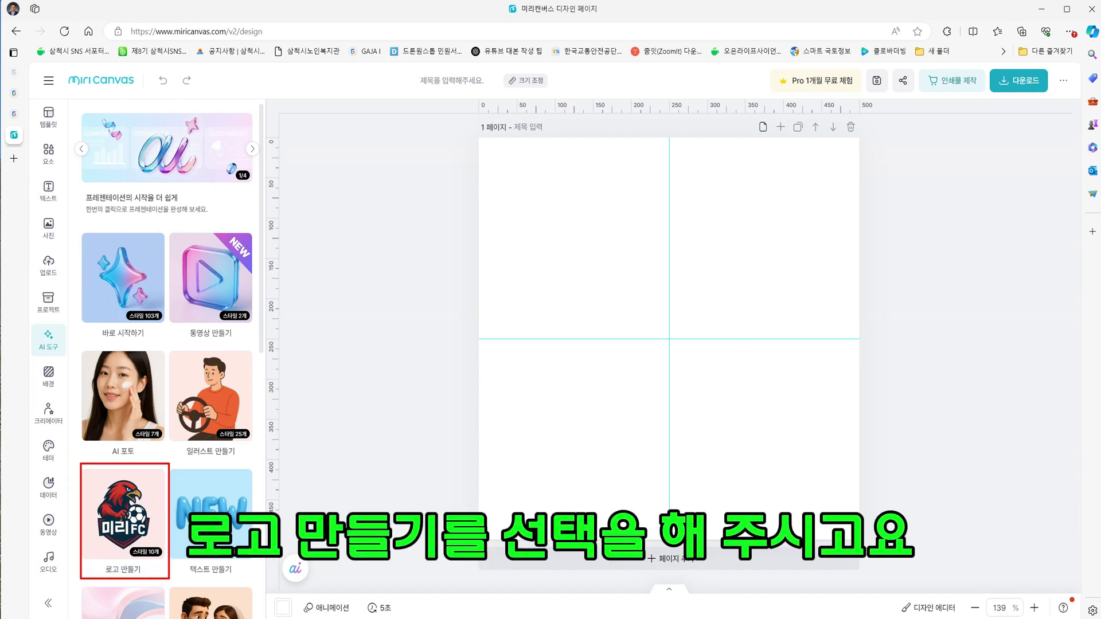
{"action": "left_click", "coordinate": [123, 516]}
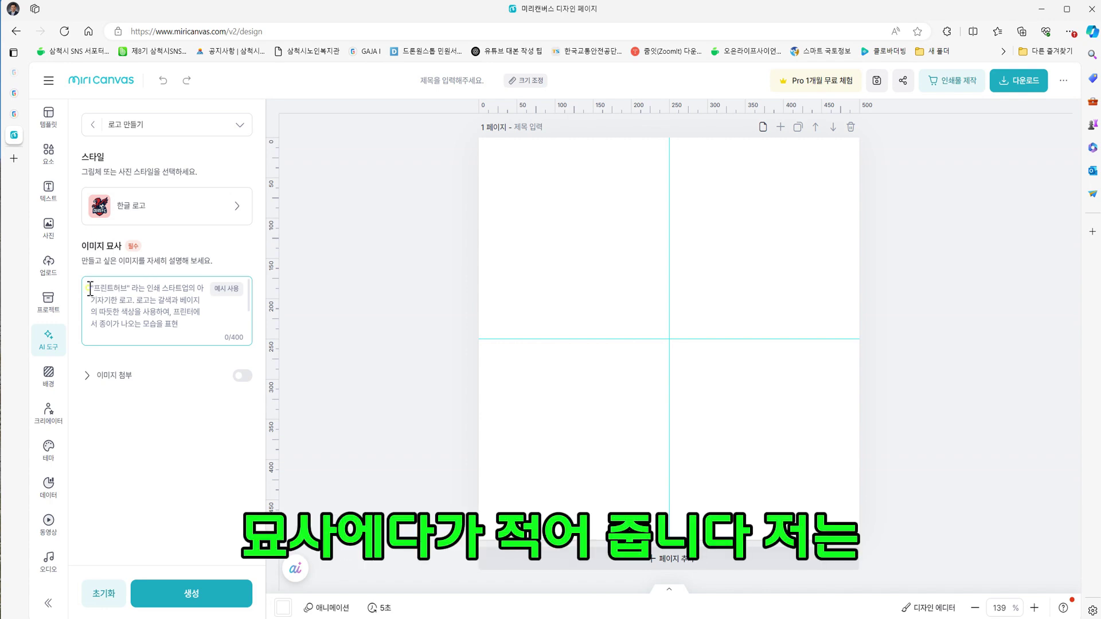
Generate a 한글 로고 style logo from the description "가로등TV"라는 문구를 넣고 가로등의 이미지를 그려서 아래부분이 점점 비쳐지는 로고를 만들어줘.
{"action": "type", "text": "\"가로등TV\"라는 문구를 넣고 가로등의 이미지를 그려서 아래부분이 점점 비쳐지는 "}
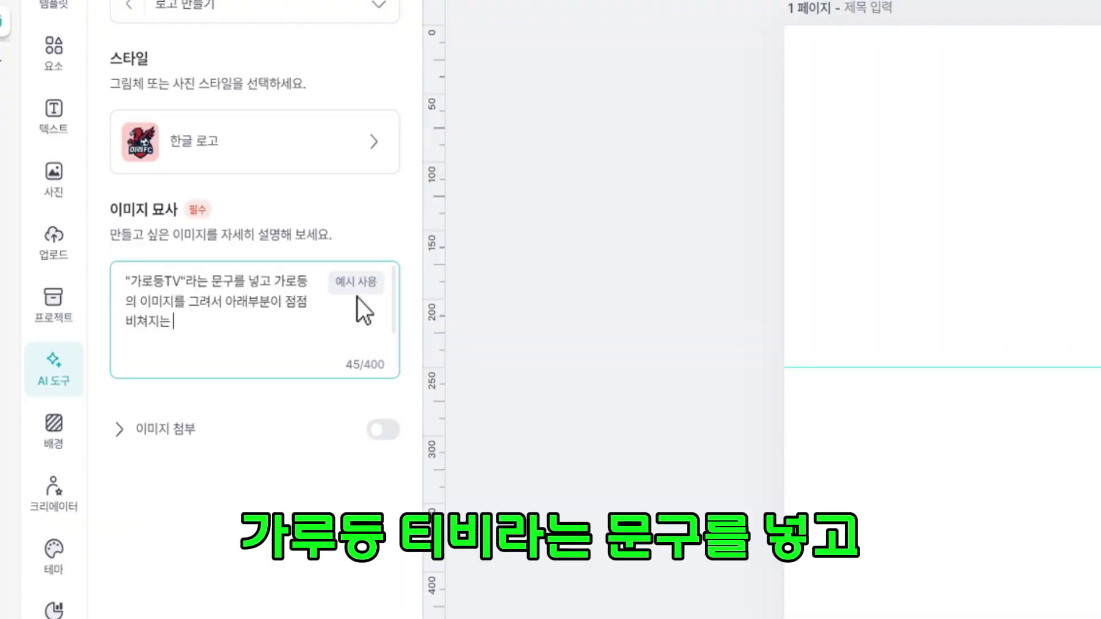
{"action": "type", "text": "로고를 미"}
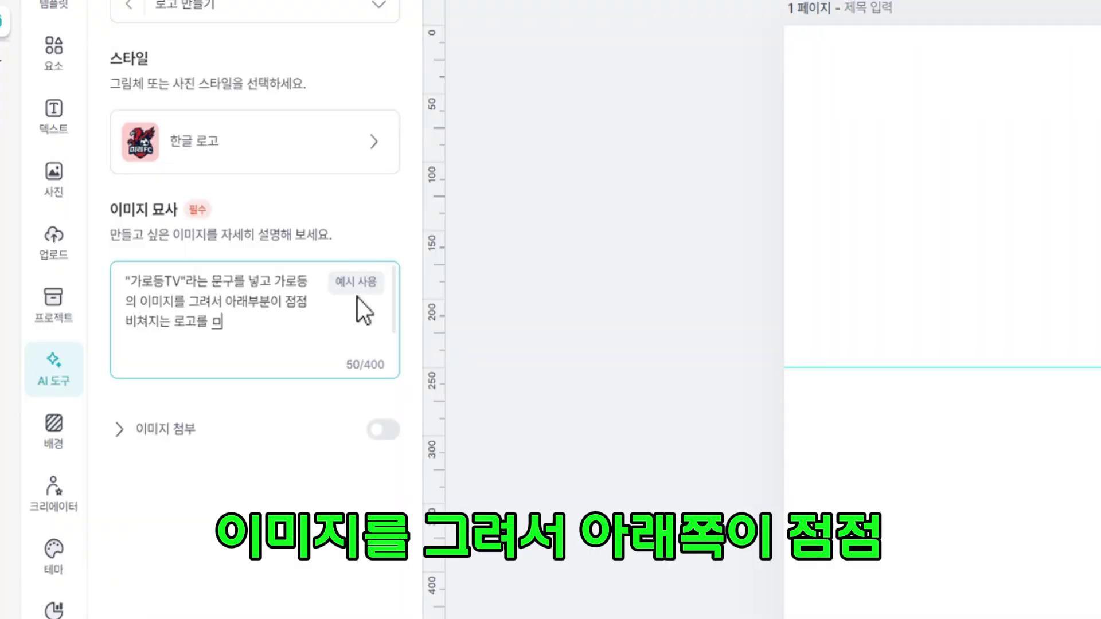
{"action": "type", "text": "ㄴ들어줘"}
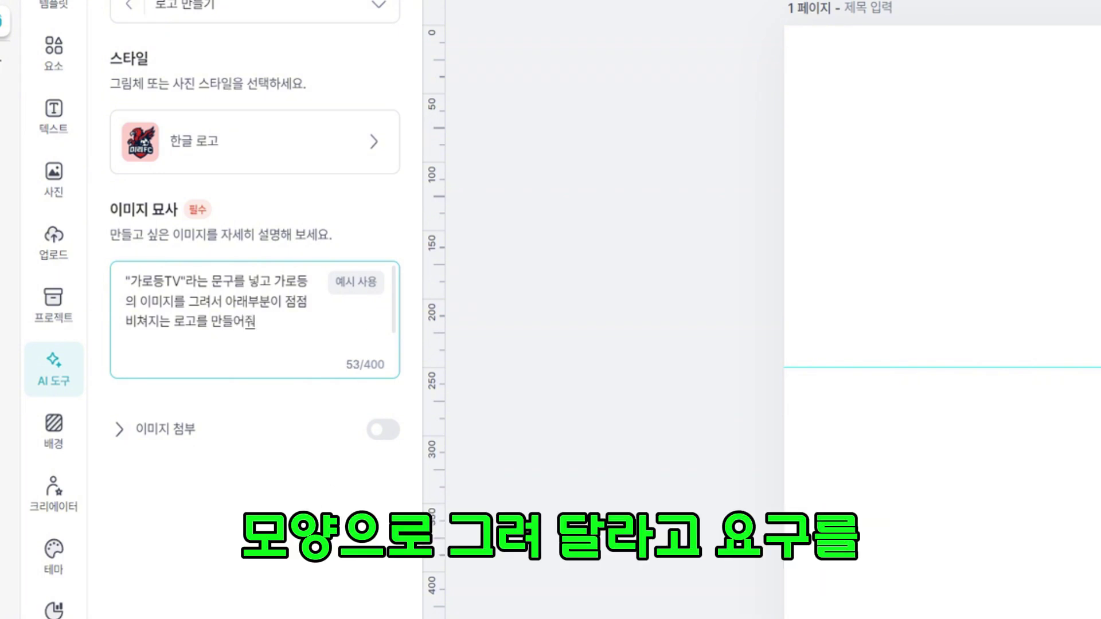
{"action": "key", "text": "Escape"}
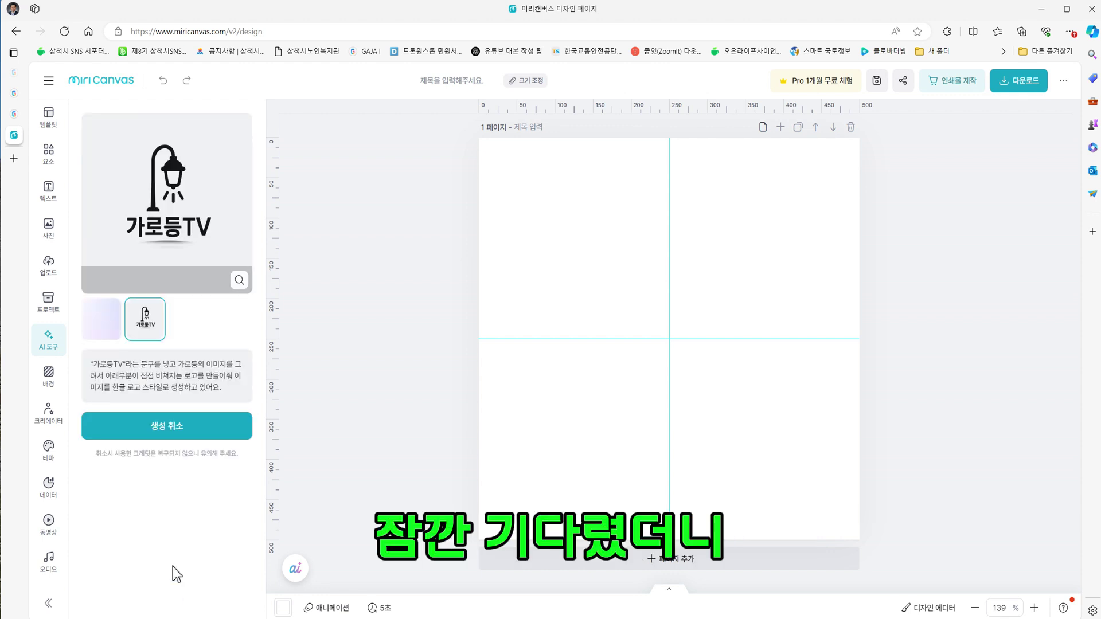
Add the generated 가로등TV streetlamp logo to the page and shift it slightly up and to the left.
{"action": "mouse_move", "coordinate": [175, 221]}
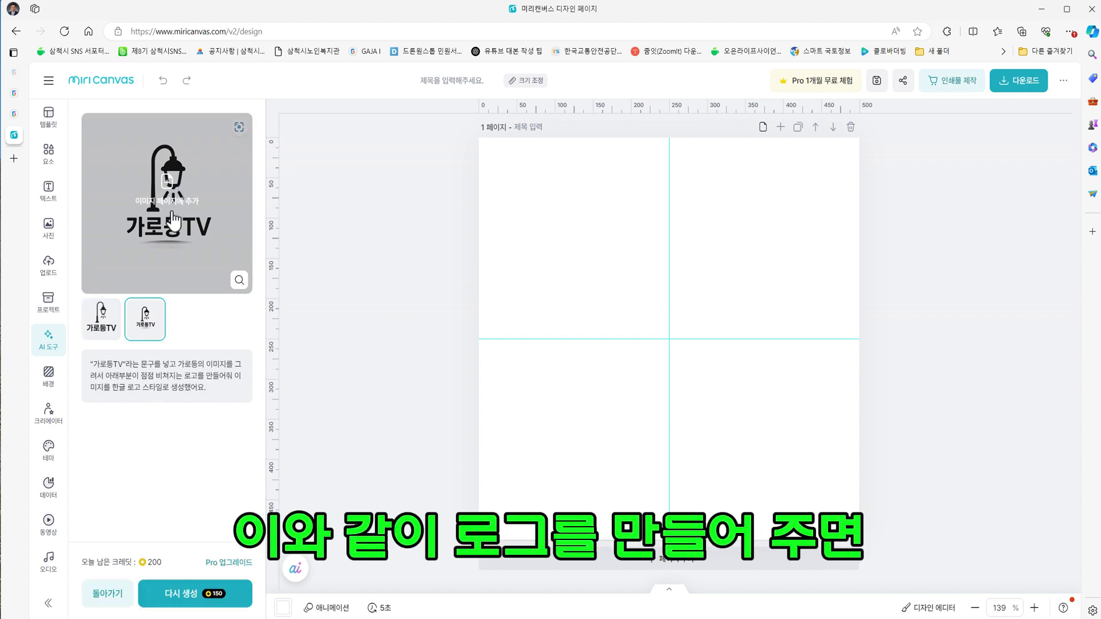
{"action": "left_click", "coordinate": [171, 177]}
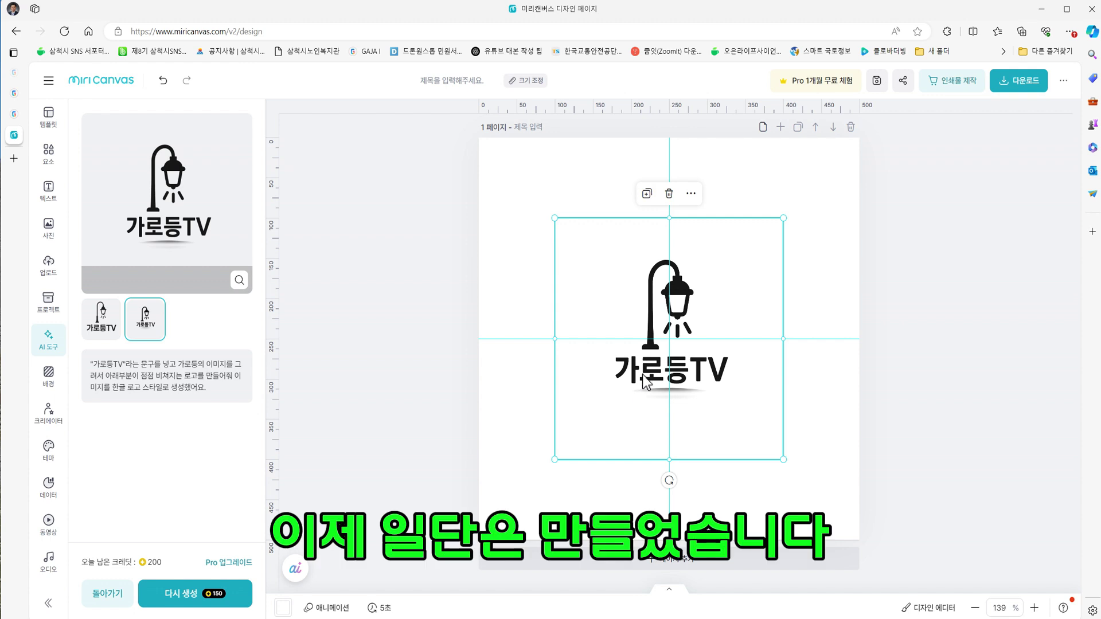
{"action": "left_click_drag", "start_coordinate": [643, 374], "coordinate": [638, 363]}
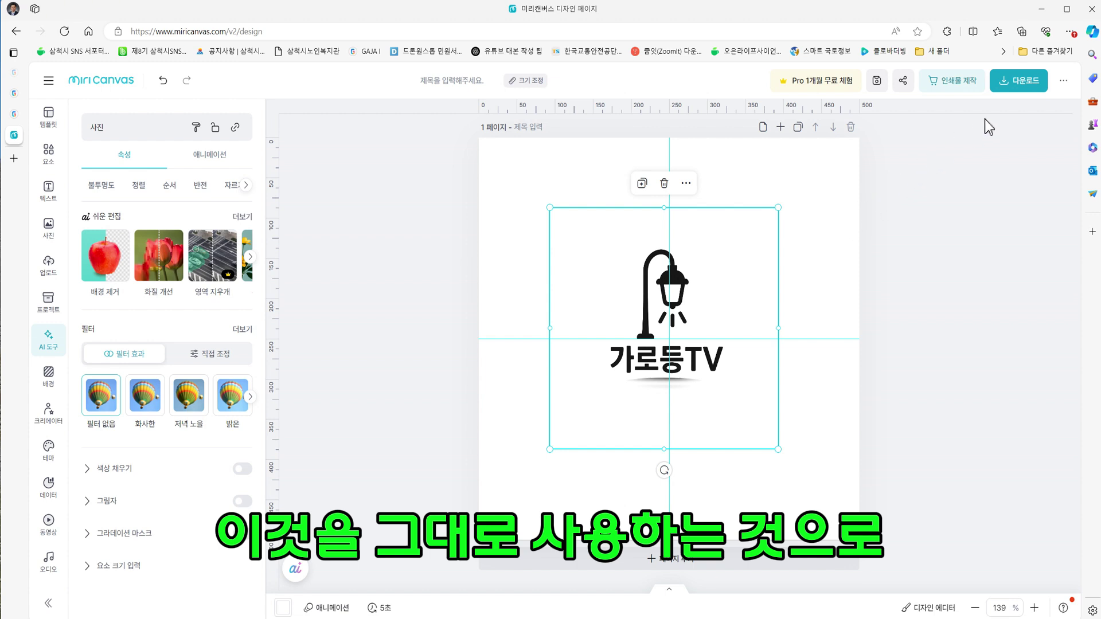
Download the logo design as a high-resolution PNG (고해상도 다운로드) with the transparent background option off.
{"action": "left_click", "coordinate": [1030, 85]}
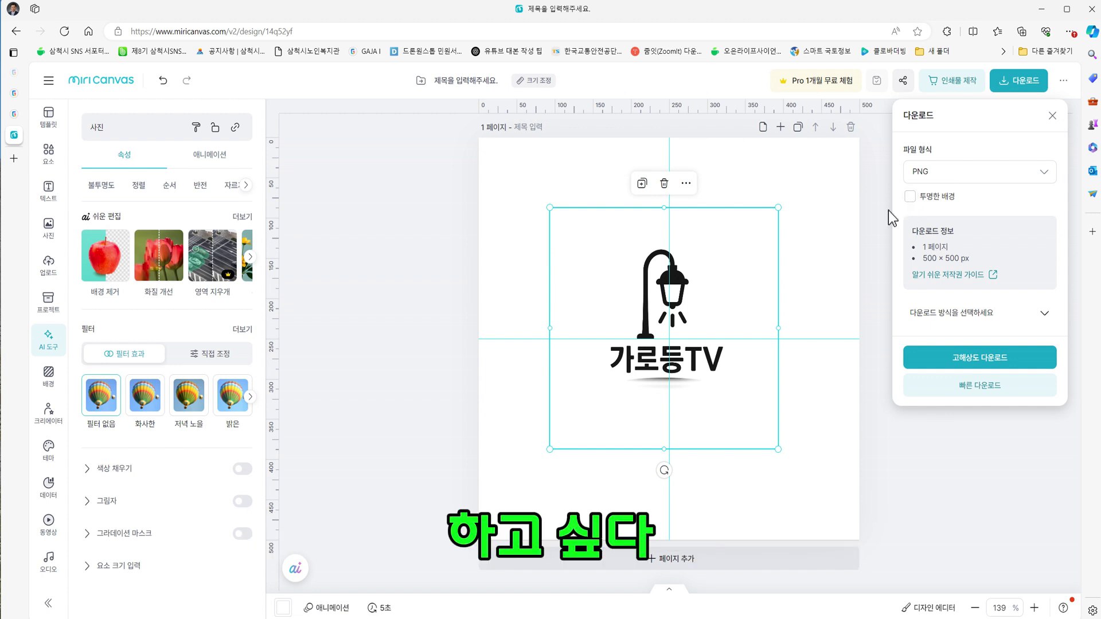
{"action": "left_click", "coordinate": [911, 197]}
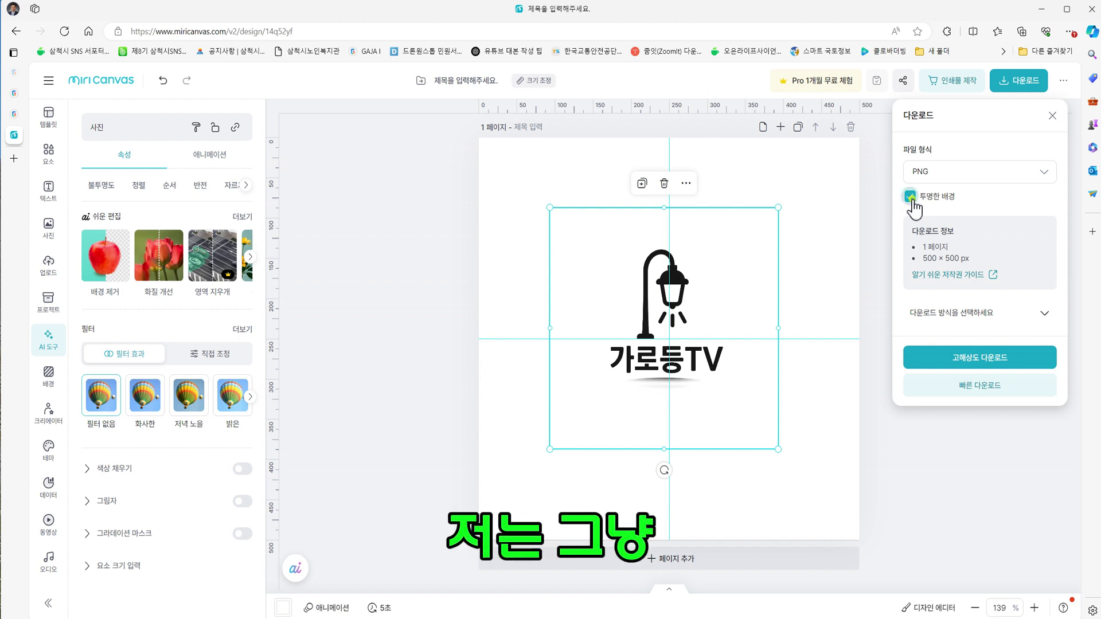
{"action": "left_click", "coordinate": [911, 198]}
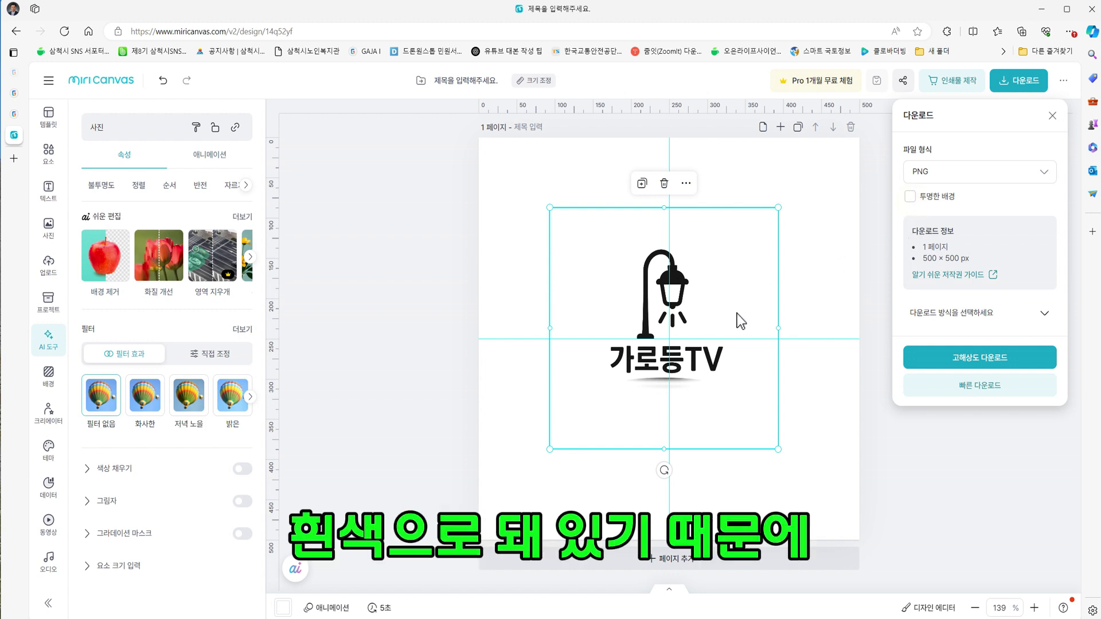
{"action": "left_click", "coordinate": [990, 358]}
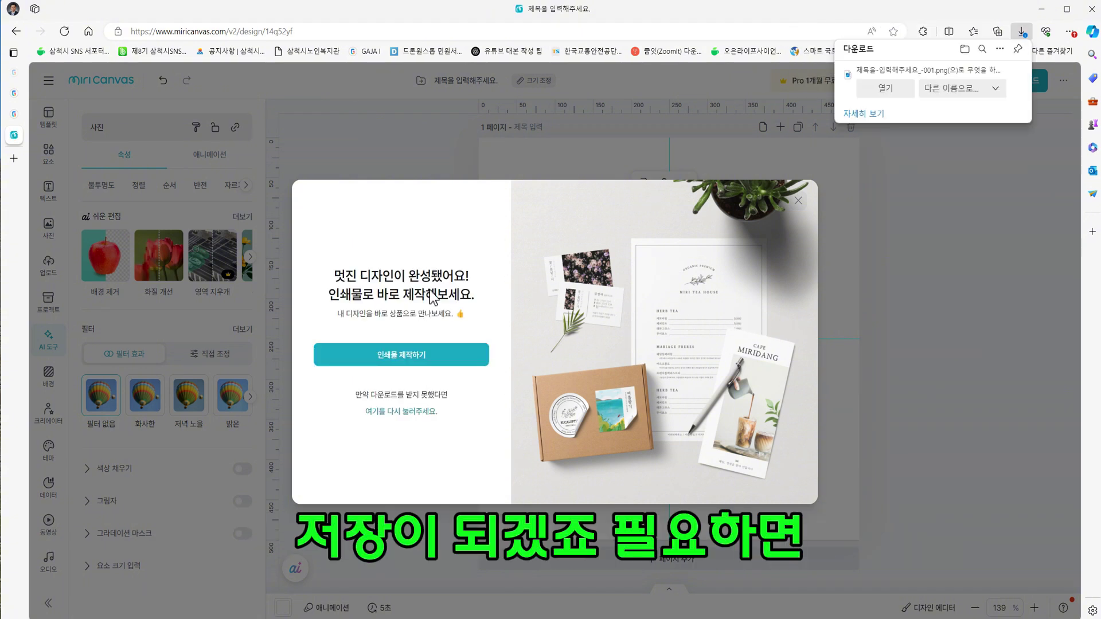
Save the downloaded logo in the 다운로드 folder as 가로등 로고.
{"action": "left_click", "coordinate": [967, 91]}
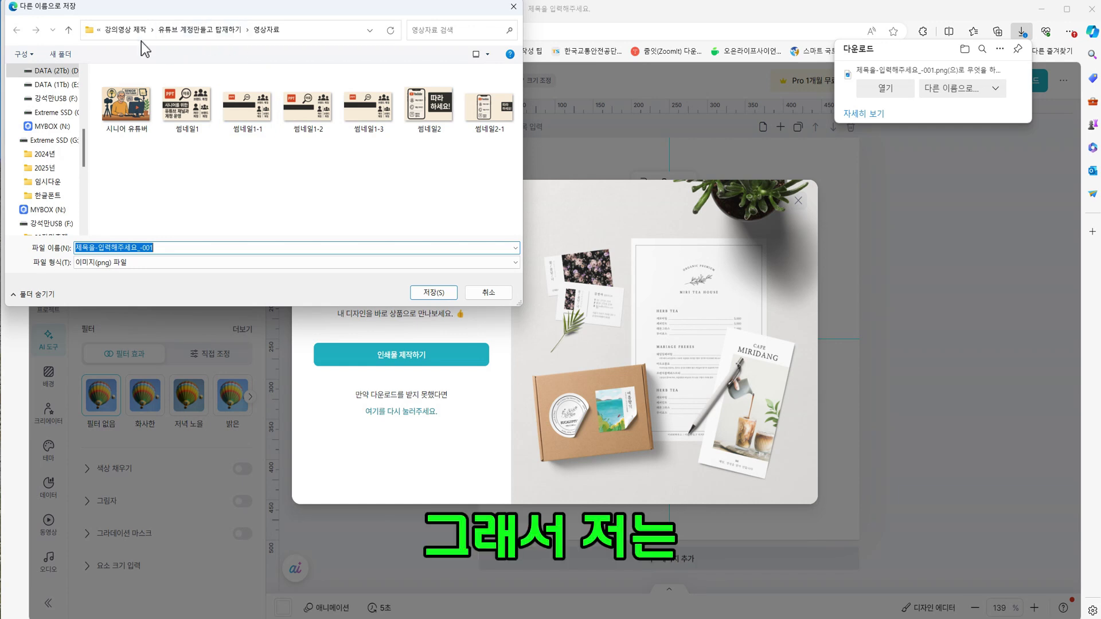
{"action": "scroll", "coordinate": [86, 118], "scroll_direction": "up", "scroll_amount": 2}
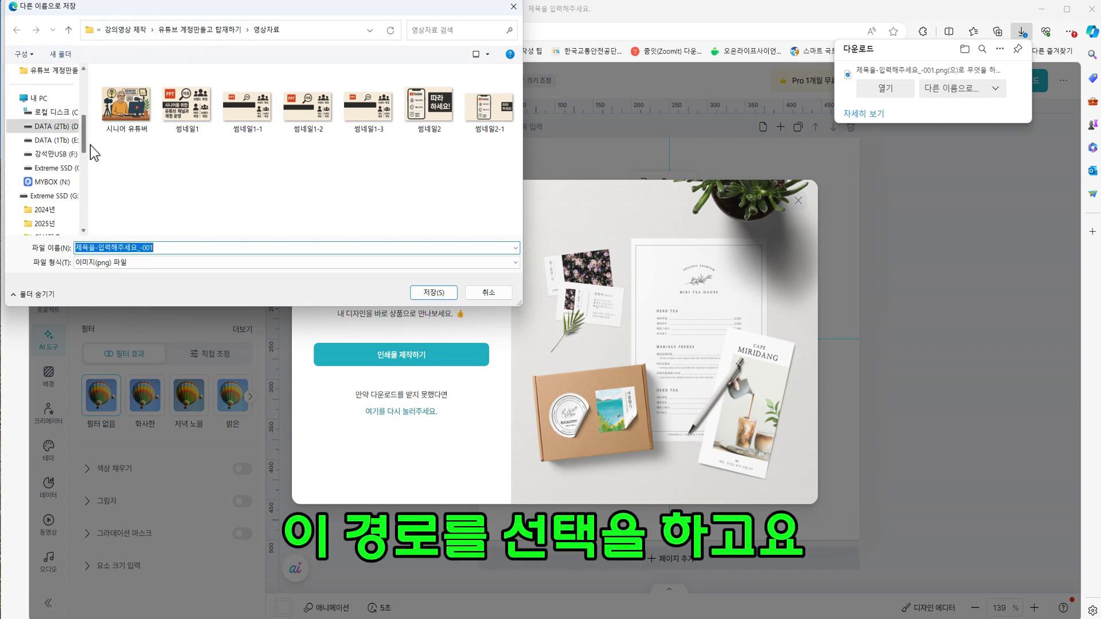
{"action": "scroll", "coordinate": [92, 144], "scroll_direction": "up", "scroll_amount": 3}
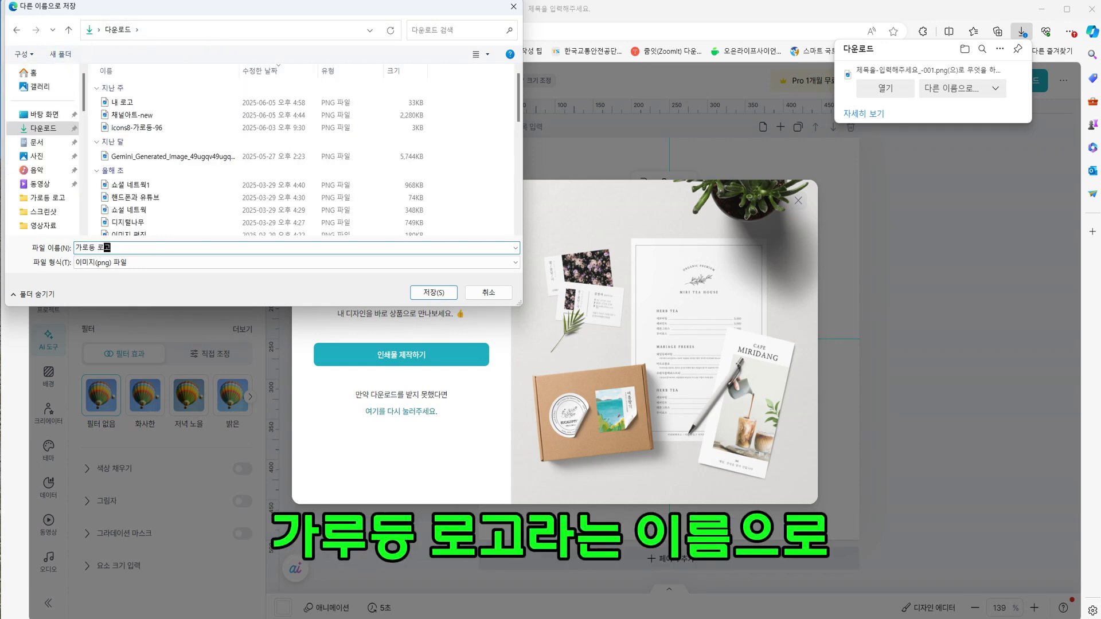
{"action": "left_click", "coordinate": [432, 293]}
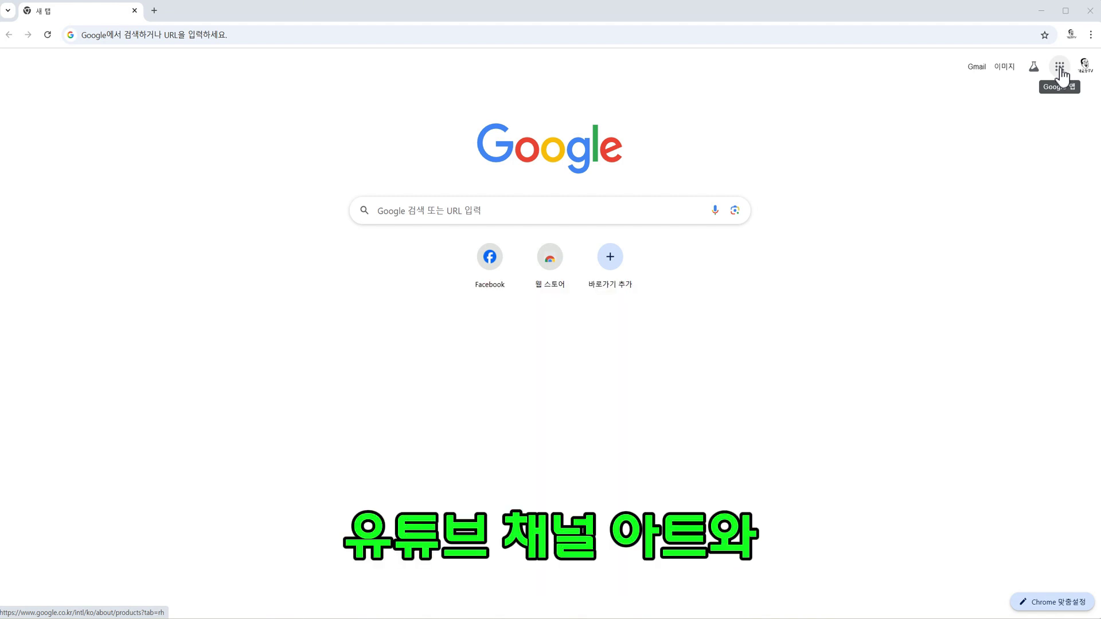
Switch to Chrome, go to YouTube, and open the channel customization page (맞춤설정) in YouTube Studio.
{"action": "left_click", "coordinate": [1060, 70]}
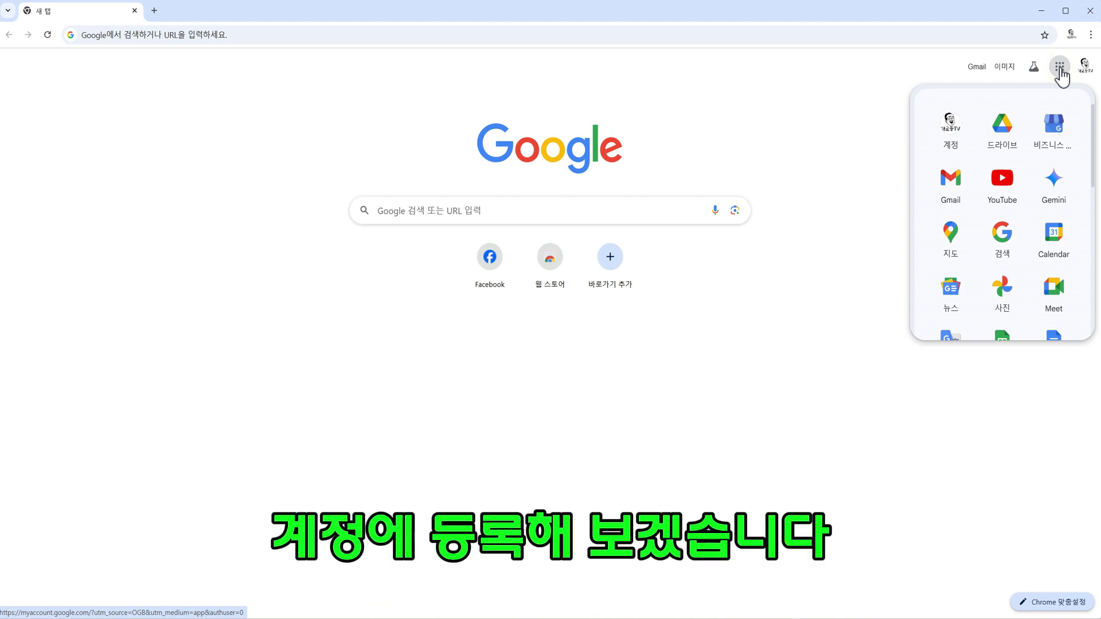
{"action": "left_click", "coordinate": [1003, 180]}
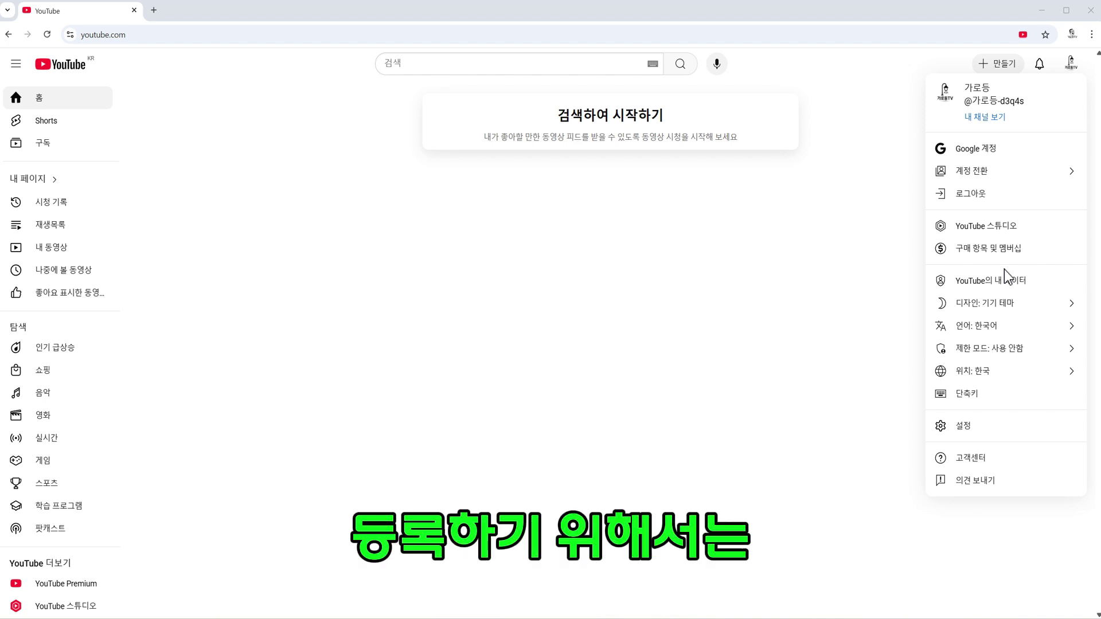
{"action": "left_click", "coordinate": [993, 228]}
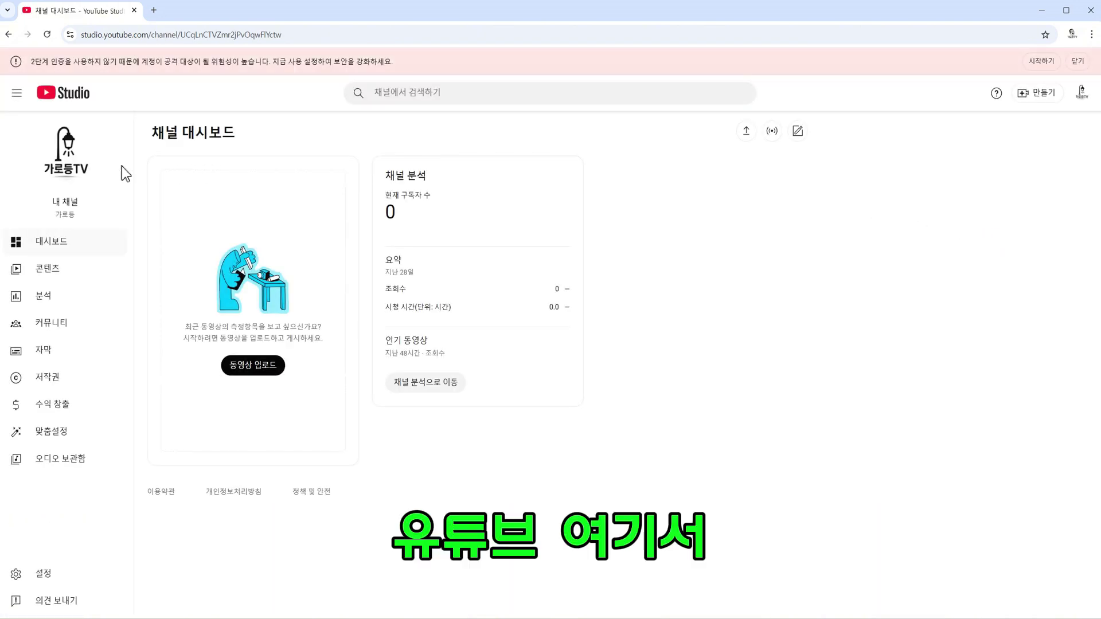
{"action": "left_click", "coordinate": [54, 433]}
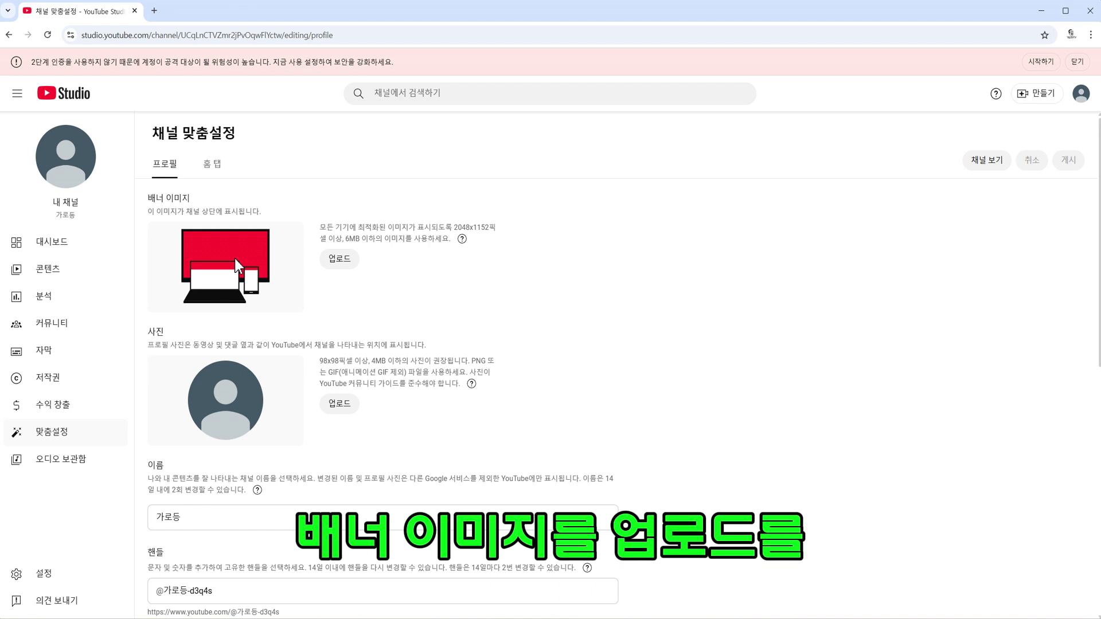
Upload 채널아트-new from the 다운로드 folder as the channel's banner image and accept the default crop.
{"action": "left_click", "coordinate": [346, 260]}
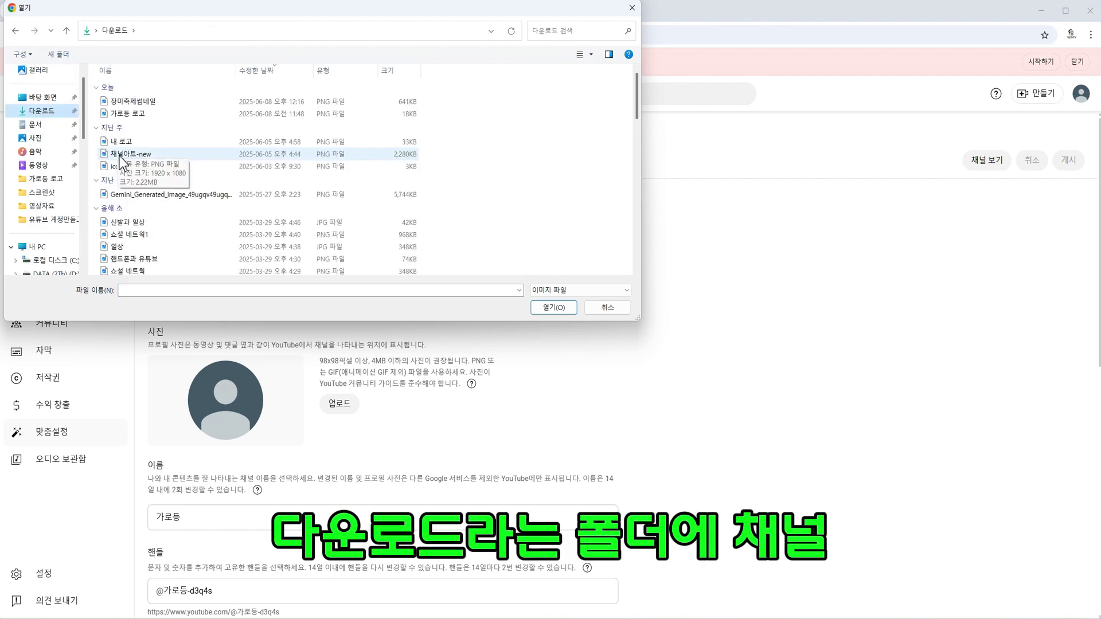
{"action": "left_click", "coordinate": [121, 155]}
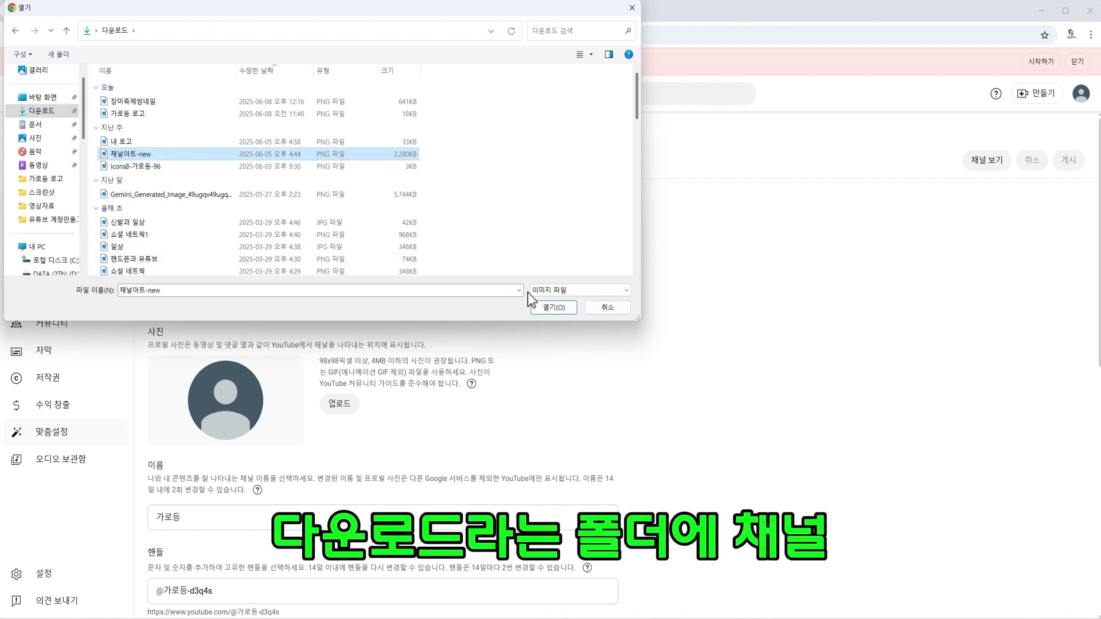
{"action": "left_click", "coordinate": [546, 309]}
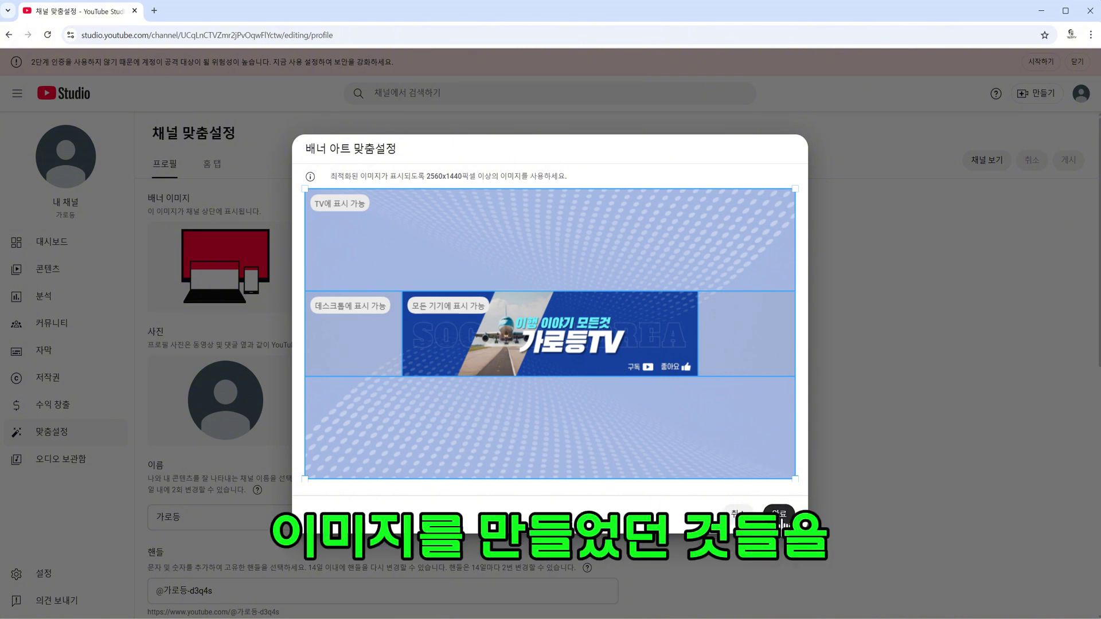
{"action": "left_click", "coordinate": [781, 514]}
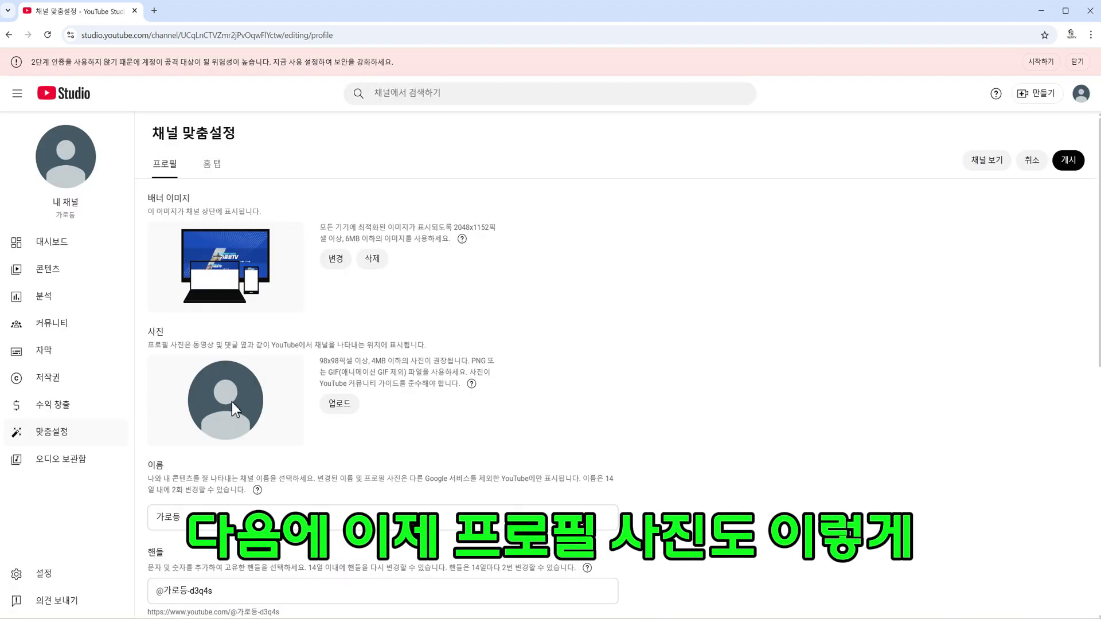
Upload 가로등 로고 from the 다운로드 folder as the channel's profile photo.
{"action": "left_click", "coordinate": [343, 406]}
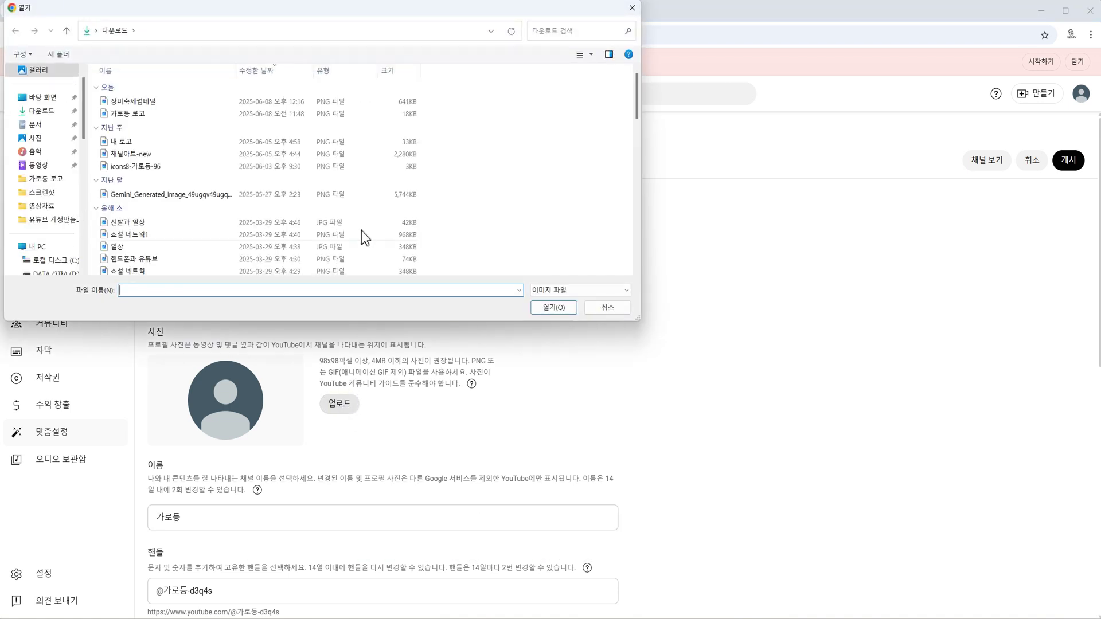
{"action": "left_click", "coordinate": [128, 114]}
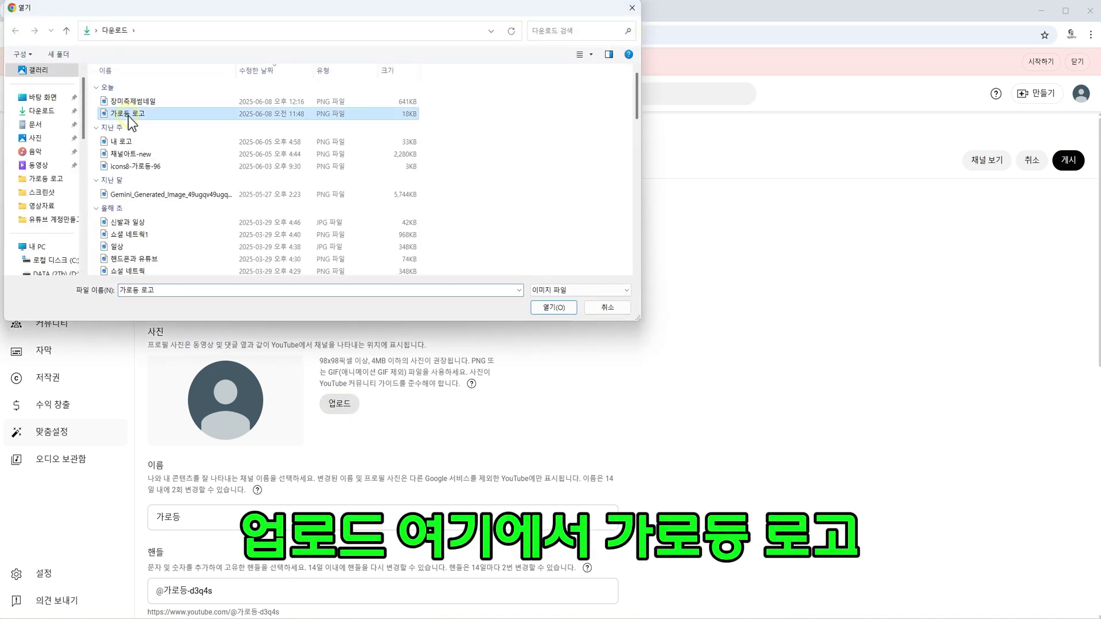
{"action": "left_click", "coordinate": [551, 307]}
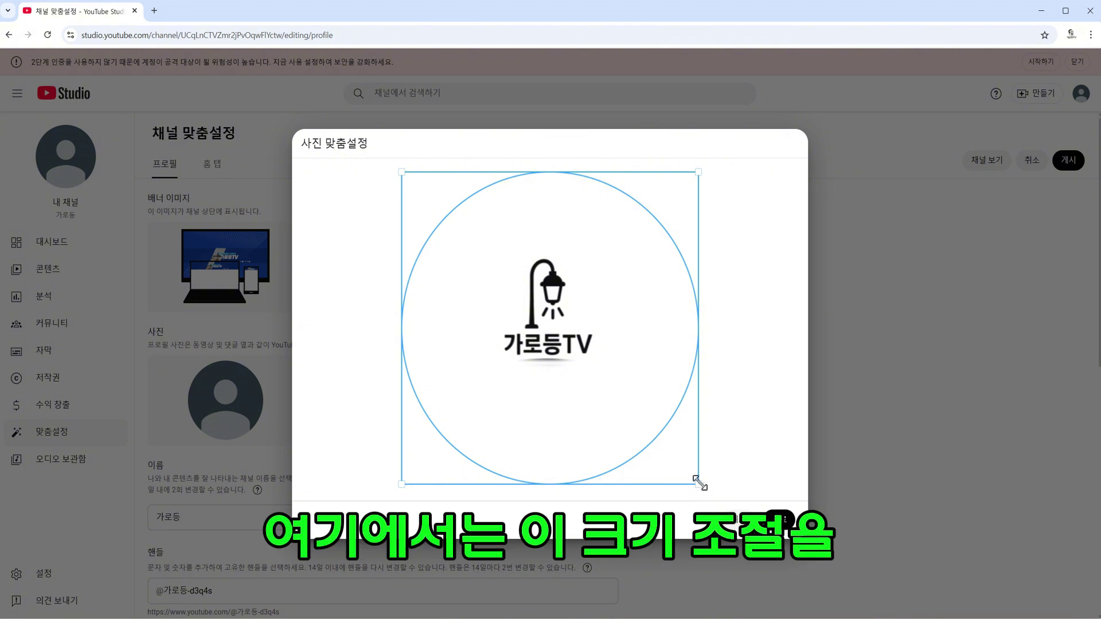
Crop the profile photo tightly around the street lamp and 가로등TV lettering, centre the circle on them, and accept the crop.
{"action": "left_click_drag", "start_coordinate": [700, 481], "coordinate": [621, 349]}
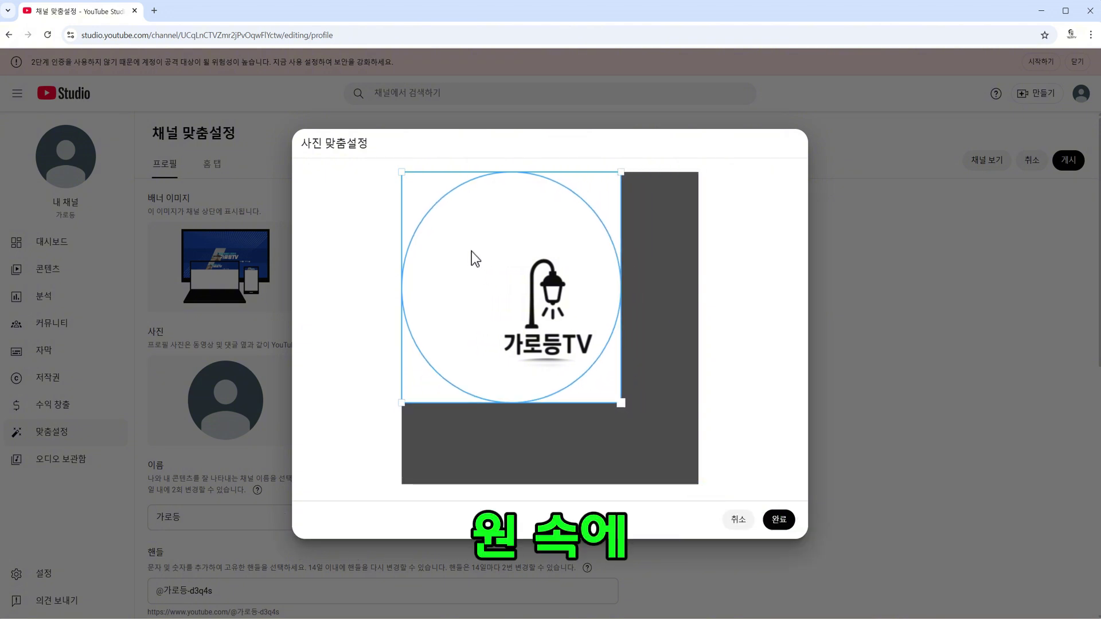
{"action": "left_click_drag", "start_coordinate": [401, 172], "coordinate": [511, 253]}
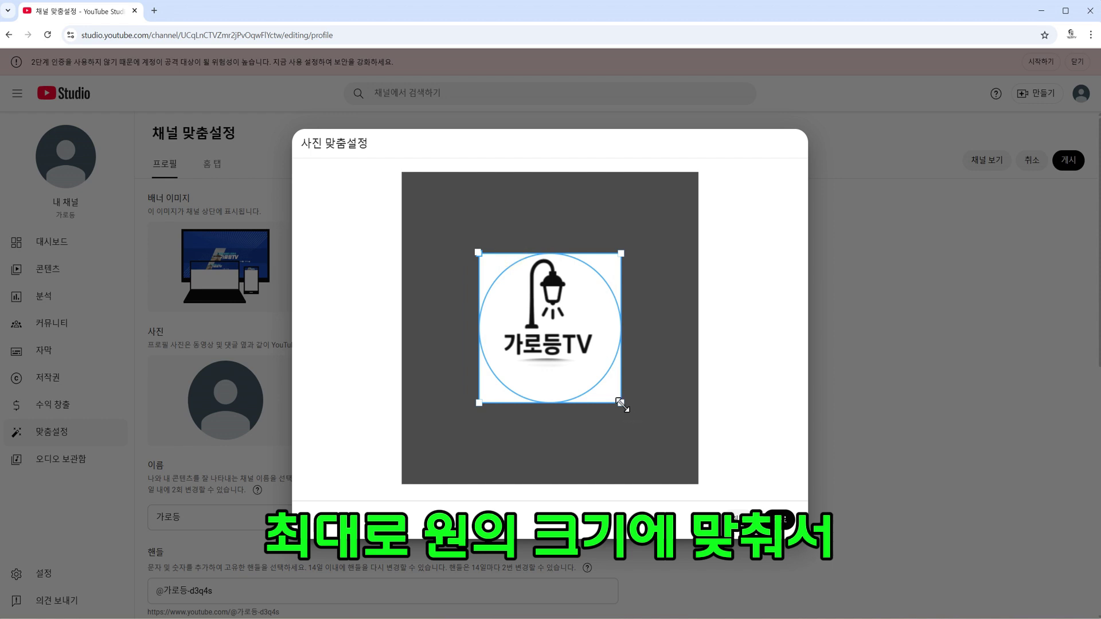
{"action": "left_click_drag", "start_coordinate": [621, 404], "coordinate": [604, 339]}
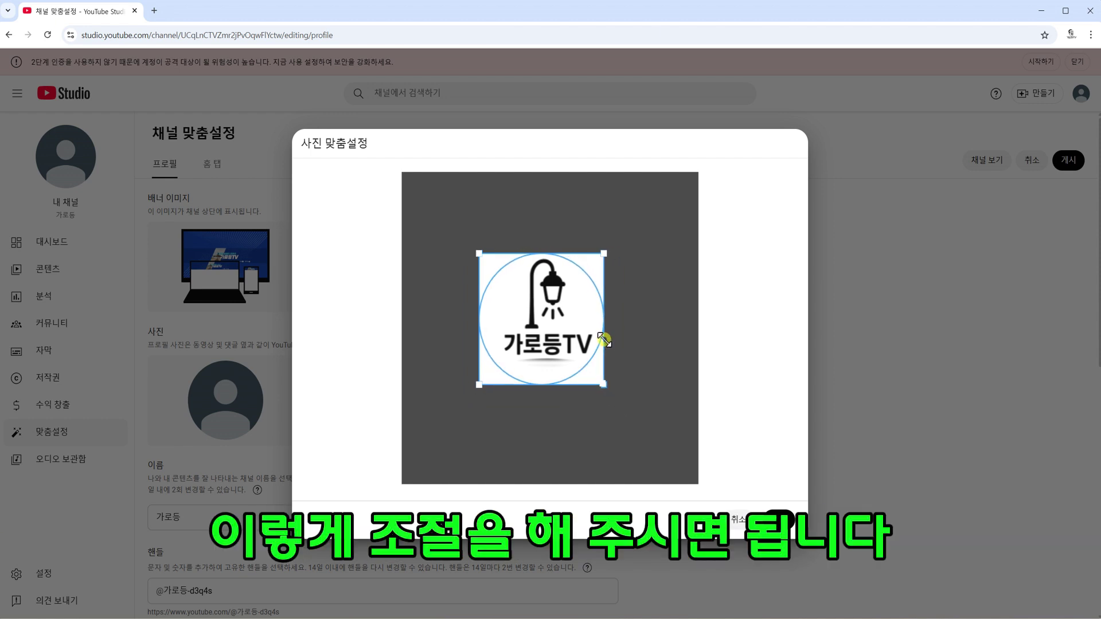
{"action": "left_click_drag", "start_coordinate": [478, 260], "coordinate": [504, 258]}
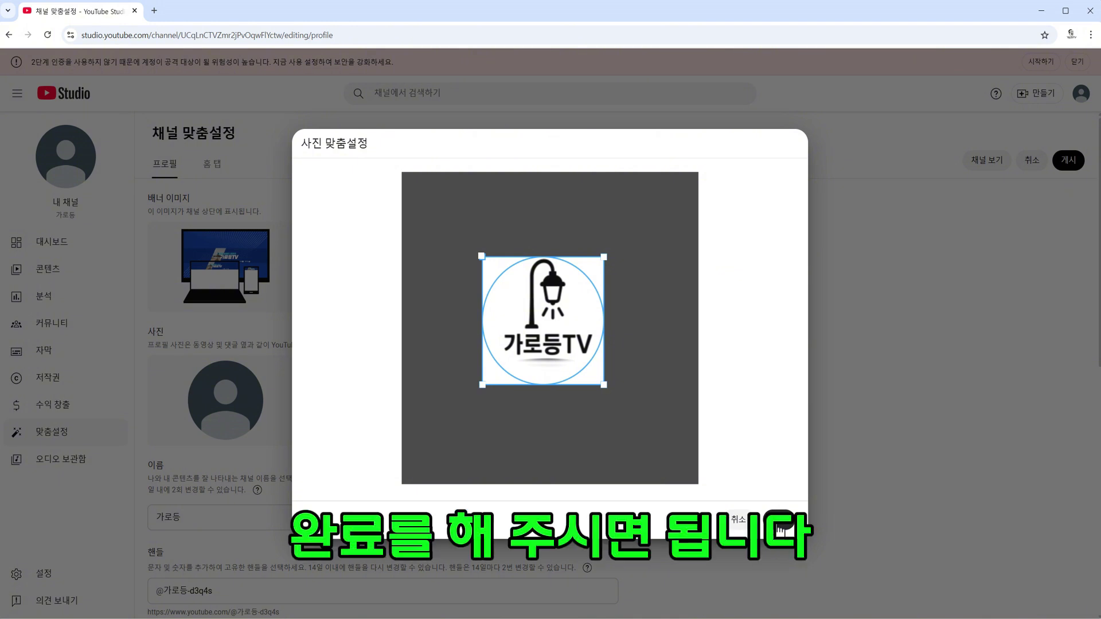
{"action": "left_click_drag", "start_coordinate": [549, 347], "coordinate": [553, 345]}
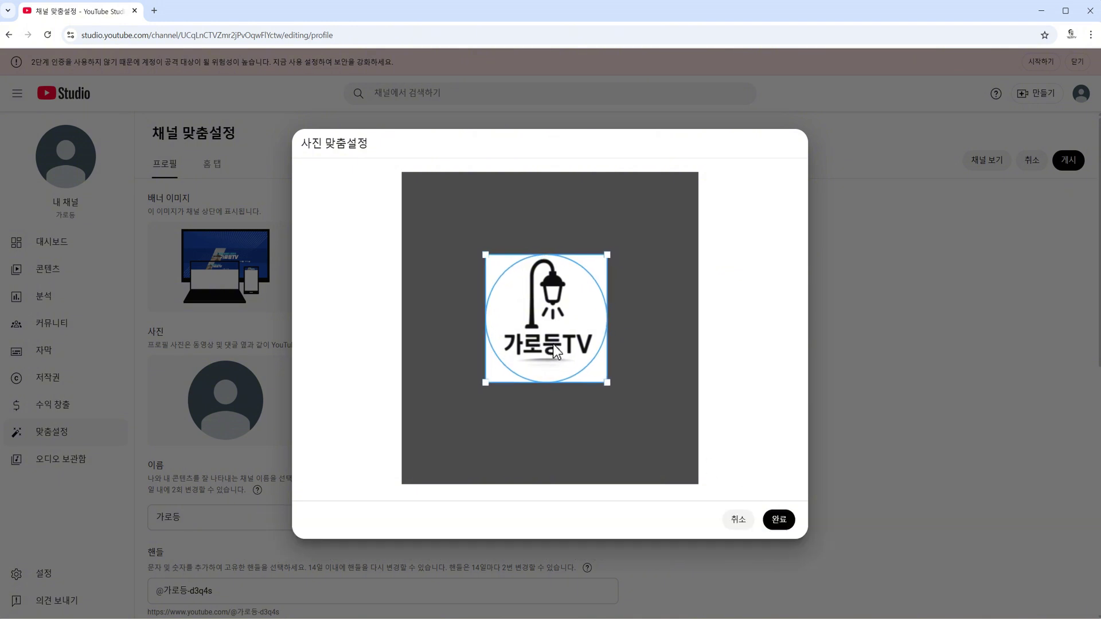
{"action": "left_click", "coordinate": [779, 519]}
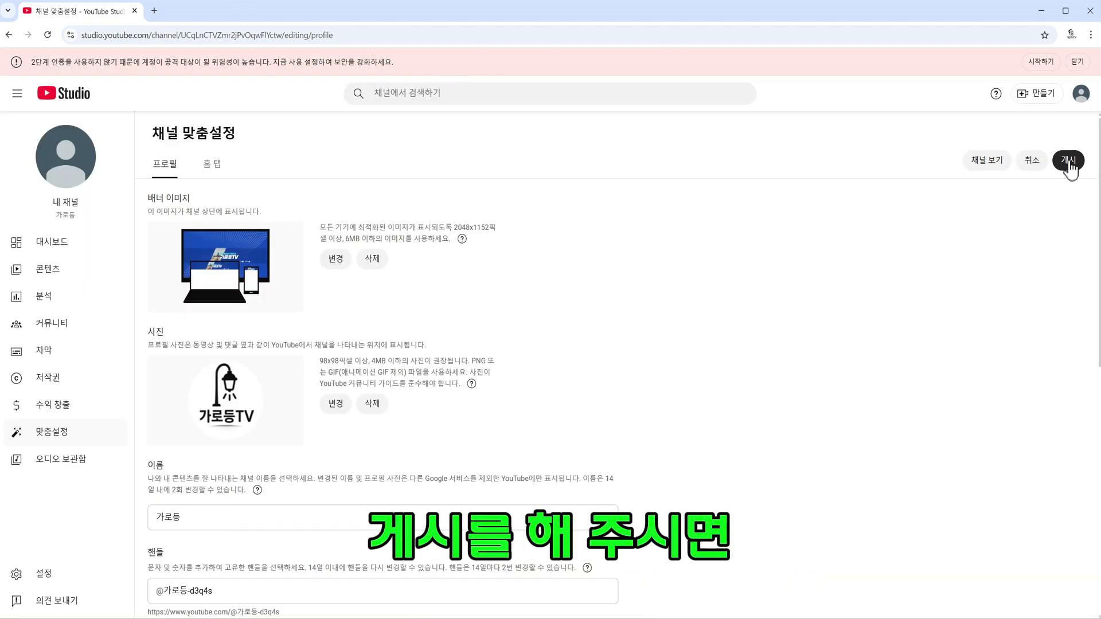
Publish the channel customization changes and open the channel's own page (내 채널).
{"action": "left_click", "coordinate": [1069, 162]}
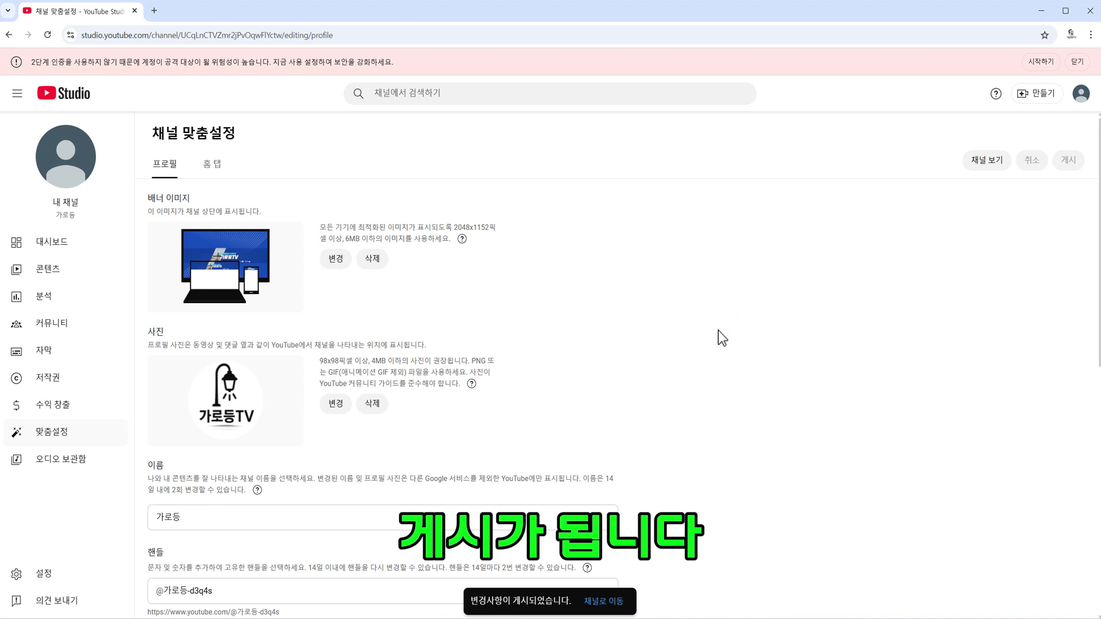
{"action": "left_click", "coordinate": [1081, 96]}
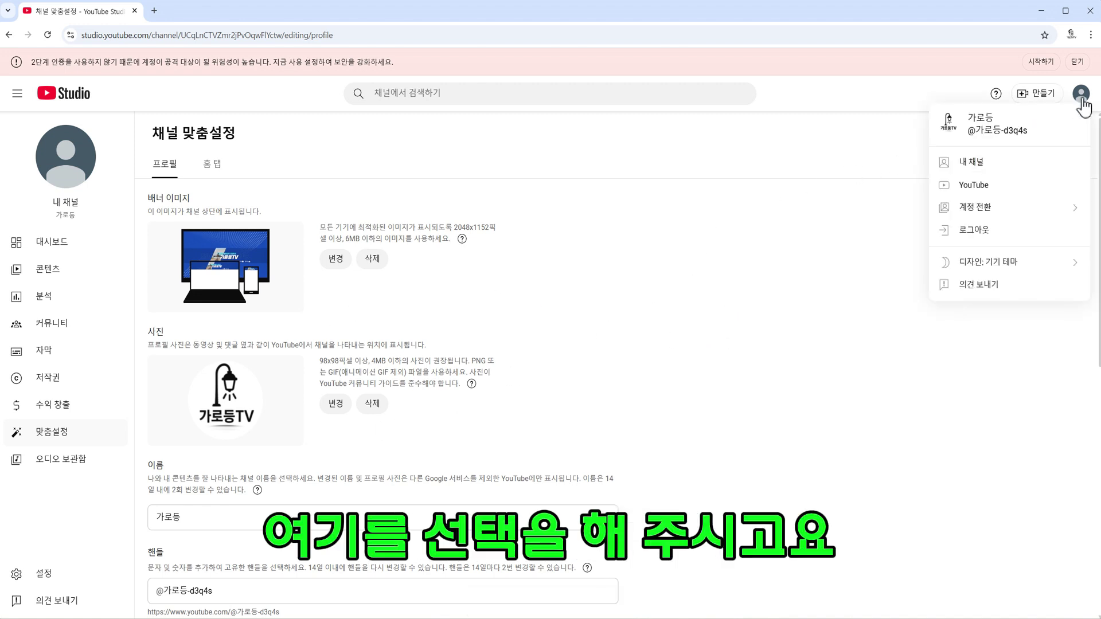
{"action": "left_click", "coordinate": [971, 162]}
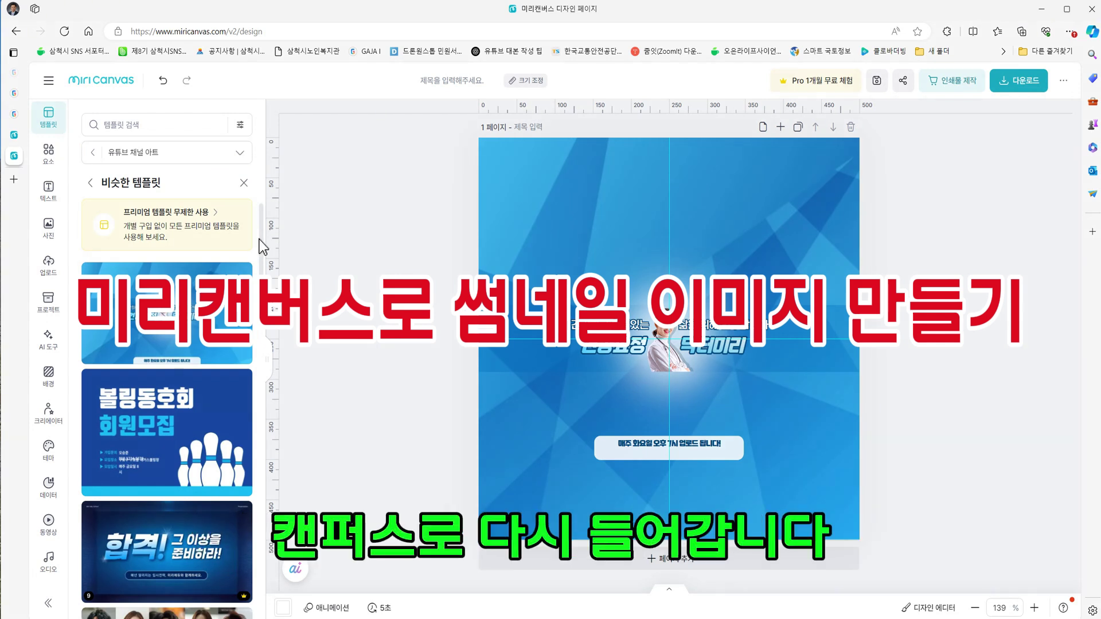
Switch to MiriCanvas, create a new design, and limit the templates to YouTube thumbnails (유튜브 썸네일).
{"action": "left_click", "coordinate": [236, 152]}
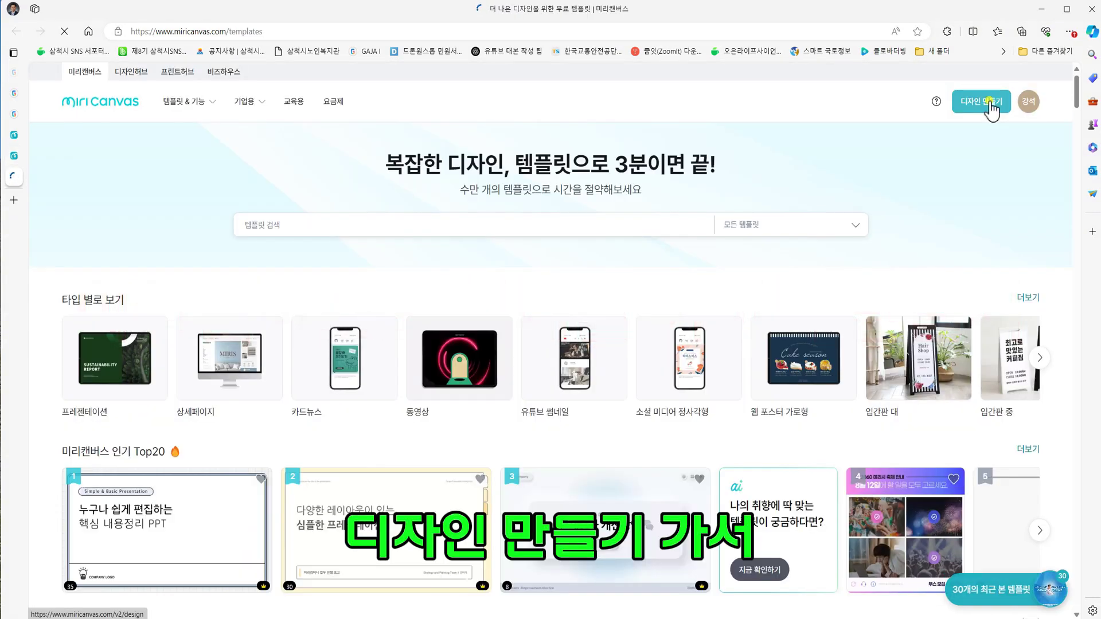
{"action": "left_click", "coordinate": [989, 101]}
{"action": "left_click", "coordinate": [240, 155]}
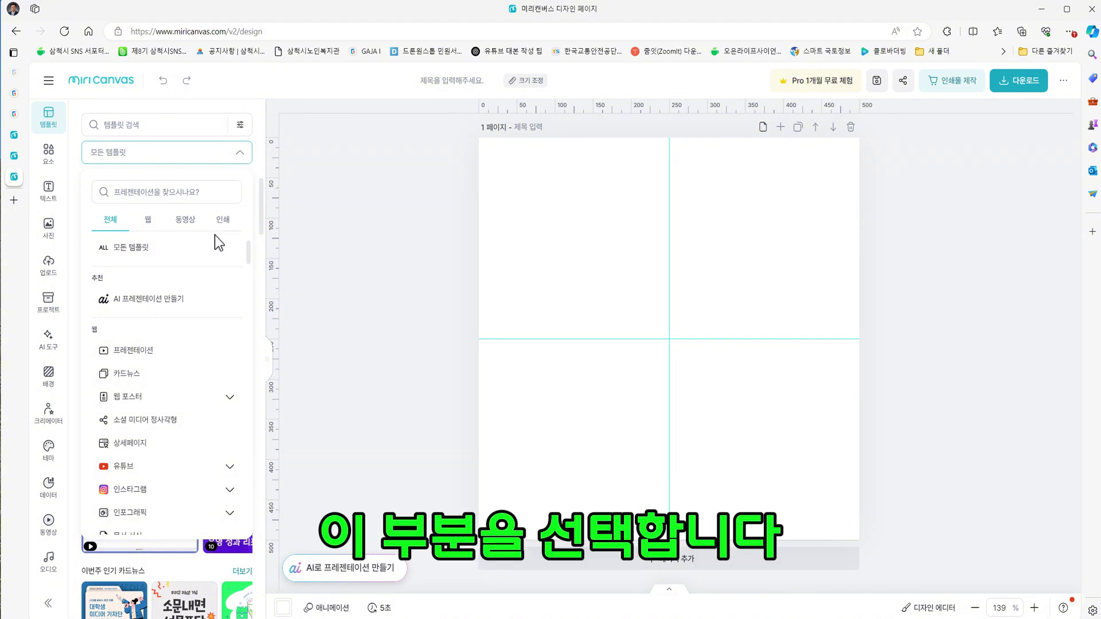
{"action": "left_click", "coordinate": [151, 467]}
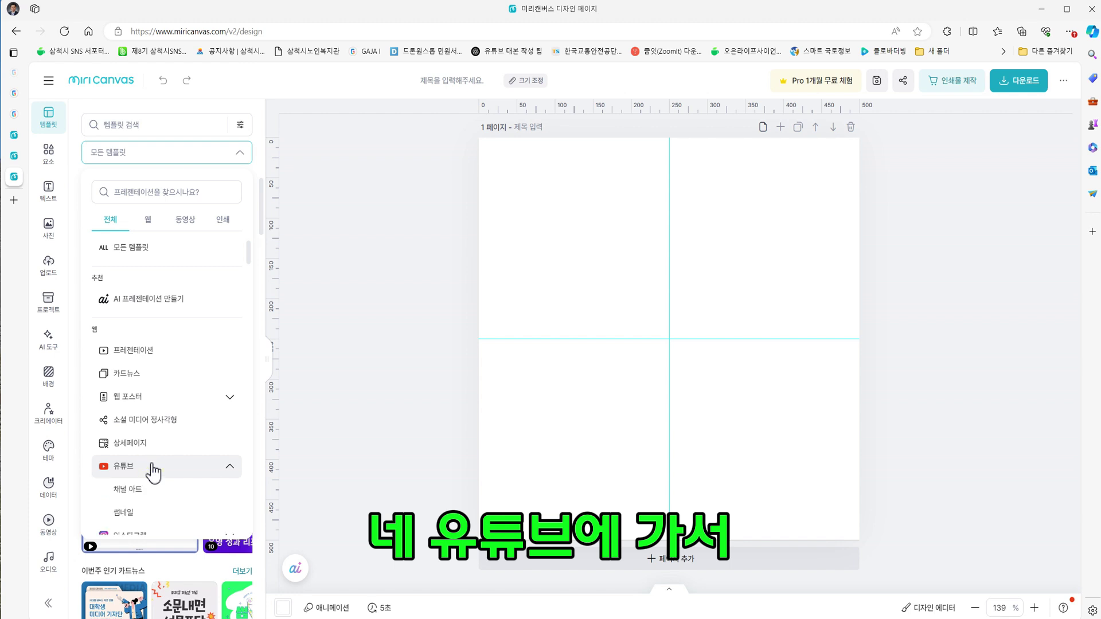
{"action": "scroll", "coordinate": [152, 471], "scroll_direction": "down", "scroll_amount": 2}
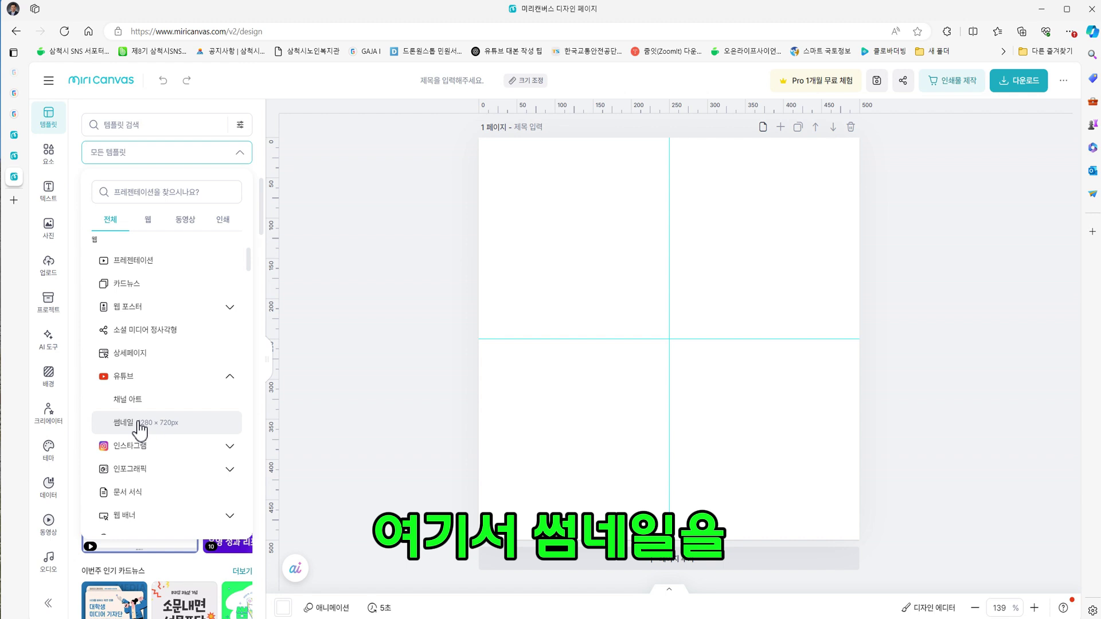
{"action": "left_click", "coordinate": [139, 425]}
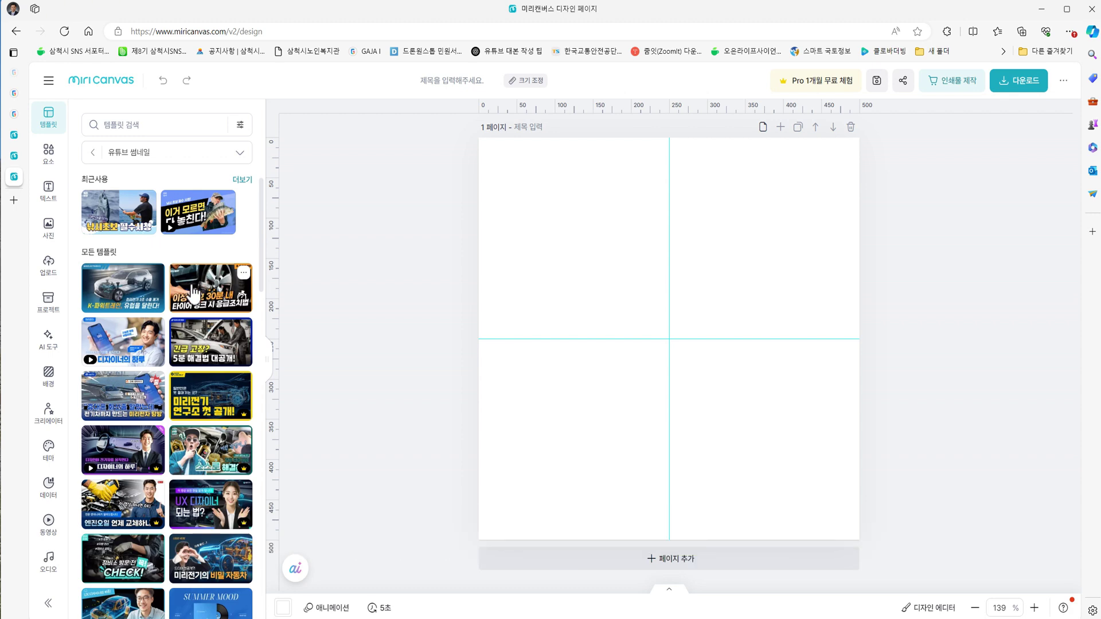
Browse the thumbnail templates and apply the one about flat-tire first aid (타이어 펑크 시 응급조치법) to the page.
{"action": "scroll", "coordinate": [189, 304], "scroll_direction": "down", "scroll_amount": 3}
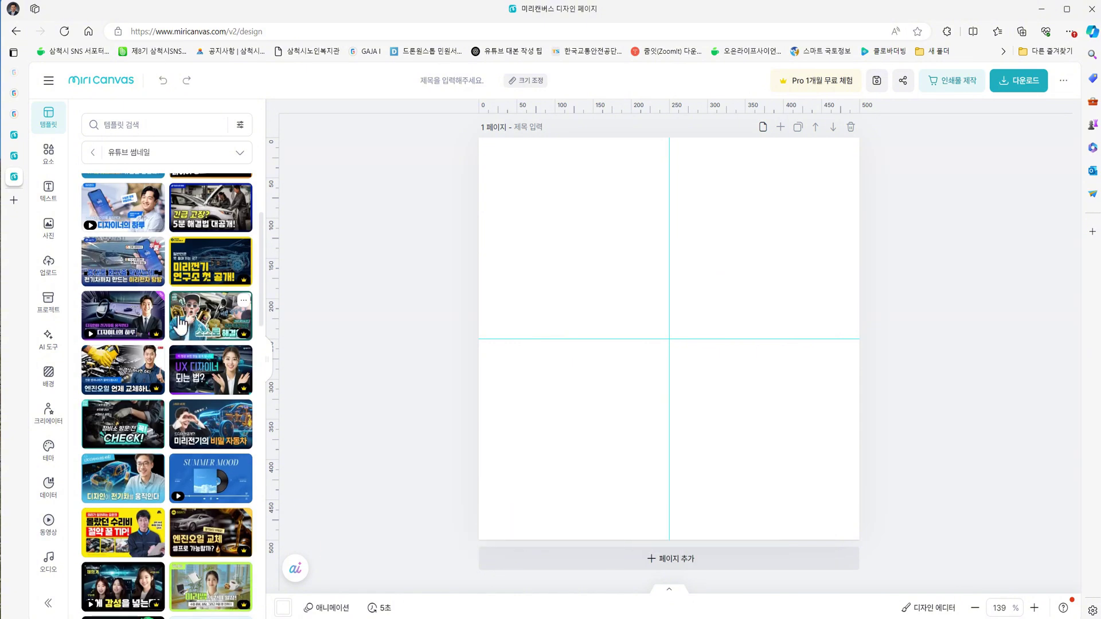
{"action": "scroll", "coordinate": [177, 330], "scroll_direction": "down", "scroll_amount": 7}
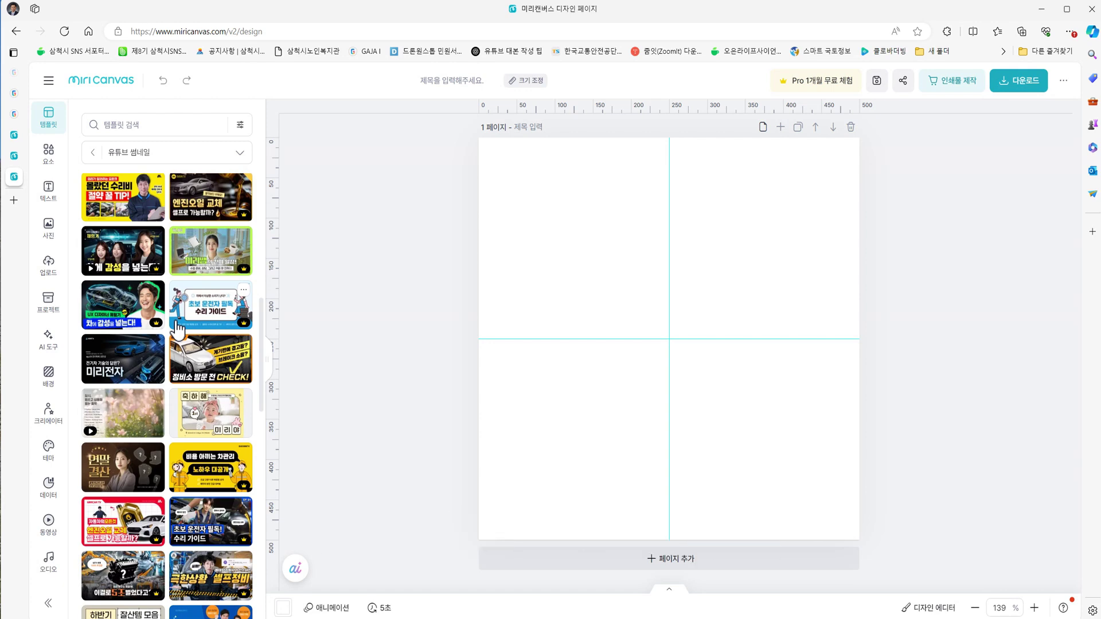
{"action": "scroll", "coordinate": [176, 326], "scroll_direction": "down", "scroll_amount": 1}
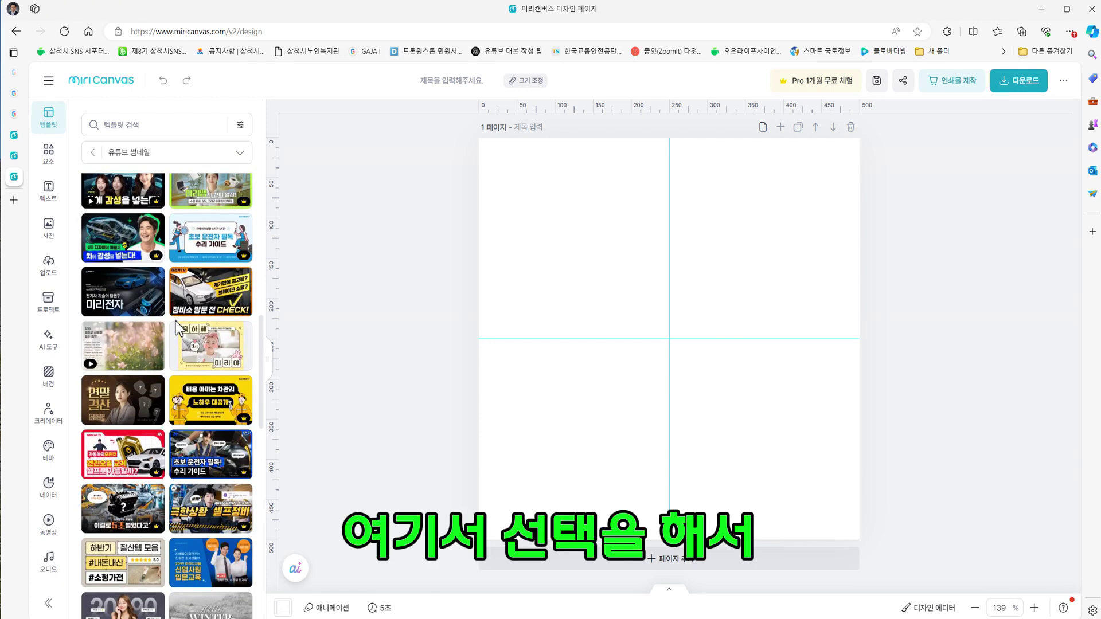
{"action": "scroll", "coordinate": [176, 321], "scroll_direction": "down", "scroll_amount": 1}
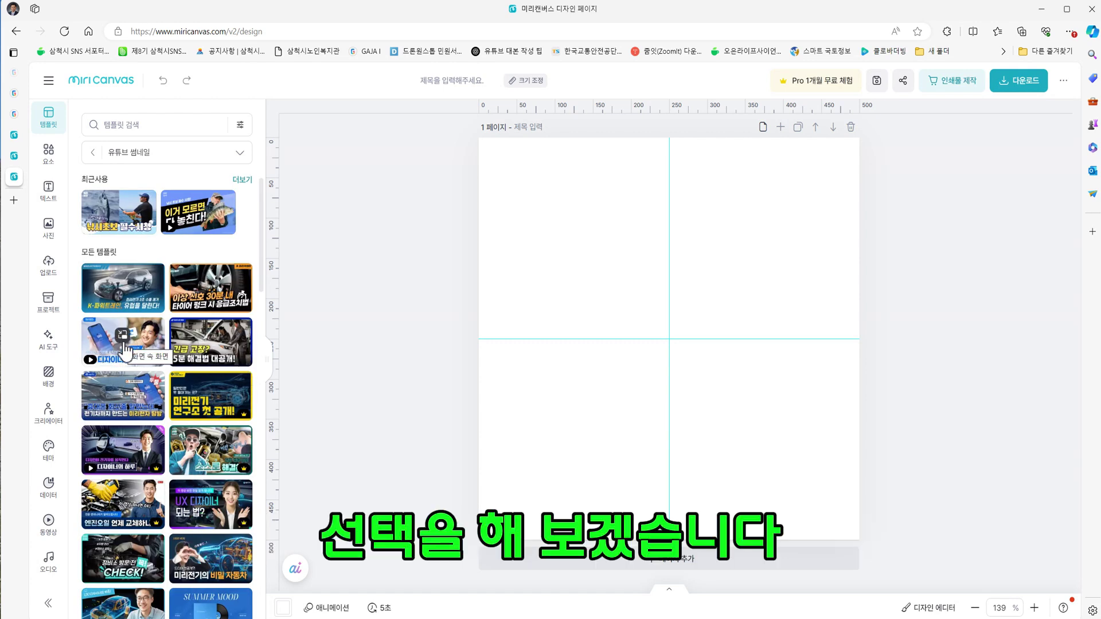
{"action": "left_click", "coordinate": [210, 289]}
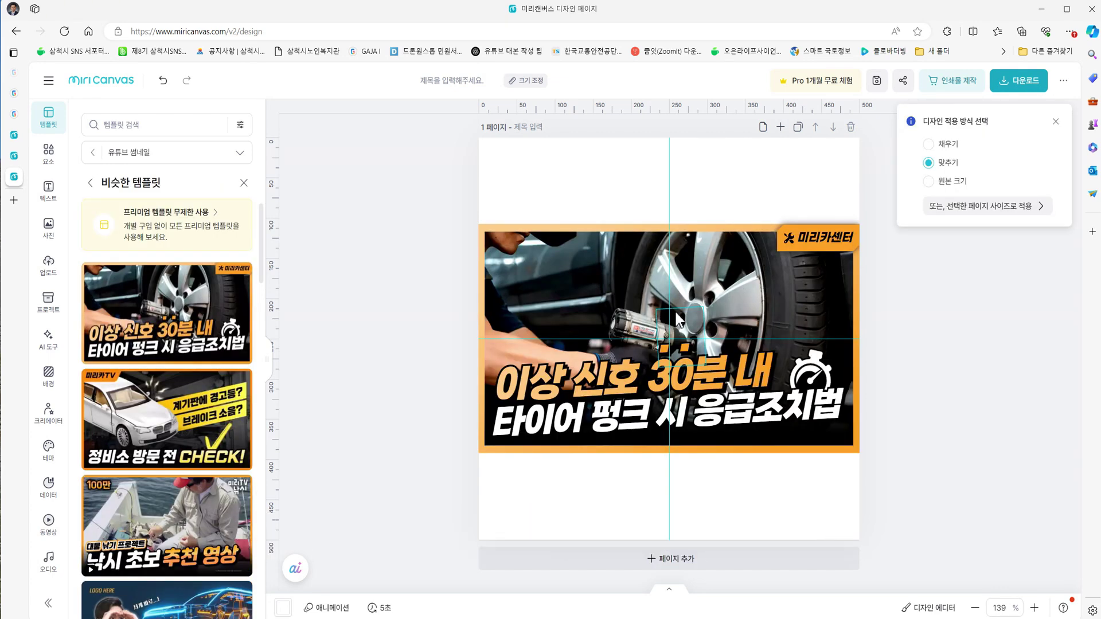
Select the template's tire photo and search the photo library for 장미축제 to find a replacement image.
{"action": "left_click", "coordinate": [769, 294]}
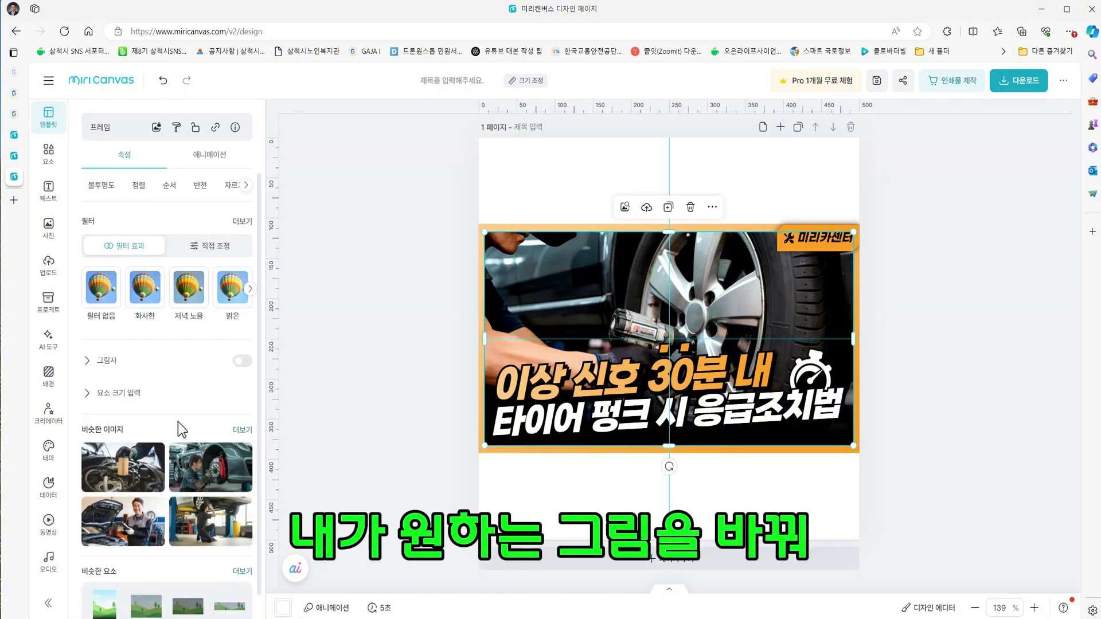
{"action": "scroll", "coordinate": [181, 429], "scroll_direction": "down", "scroll_amount": 1}
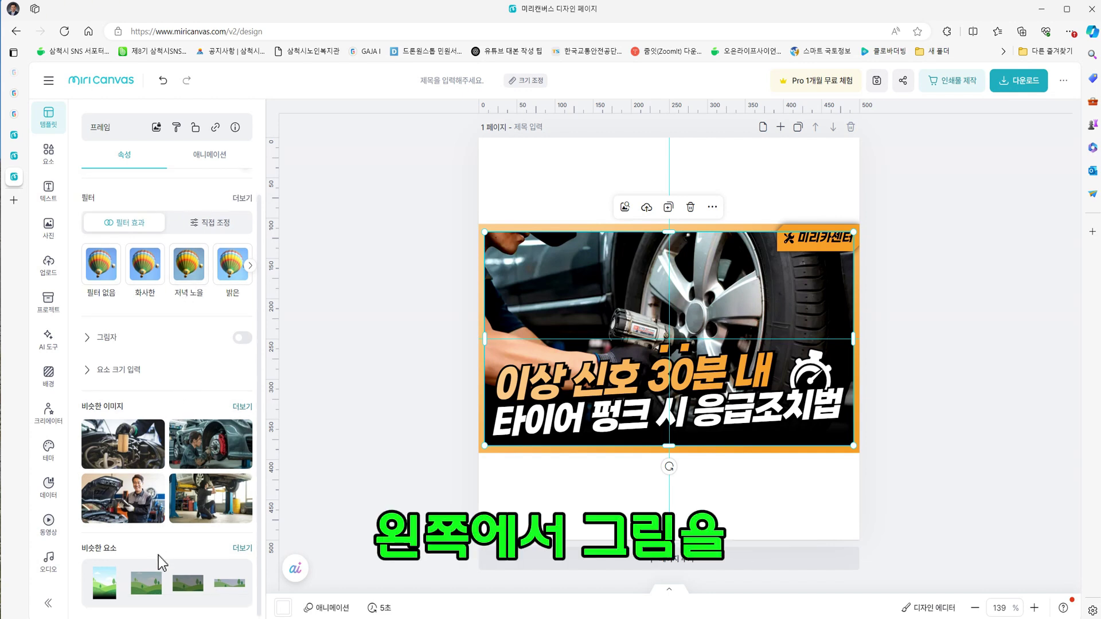
{"action": "scroll", "coordinate": [162, 559], "scroll_direction": "up", "scroll_amount": 1}
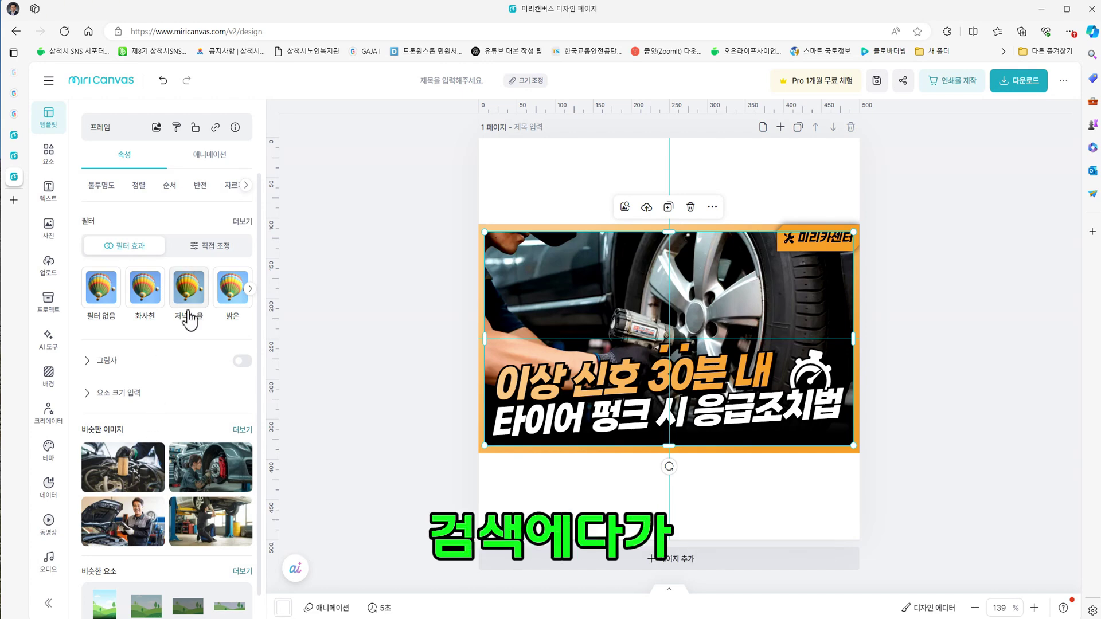
{"action": "left_click", "coordinate": [242, 429]}
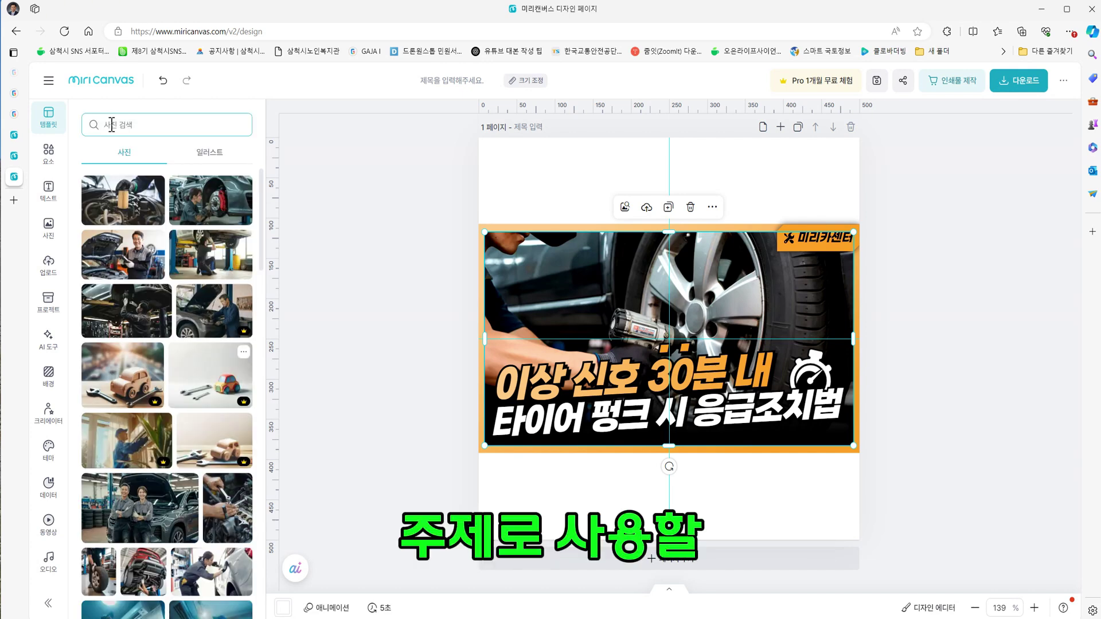
{"action": "left_click", "coordinate": [112, 124]}
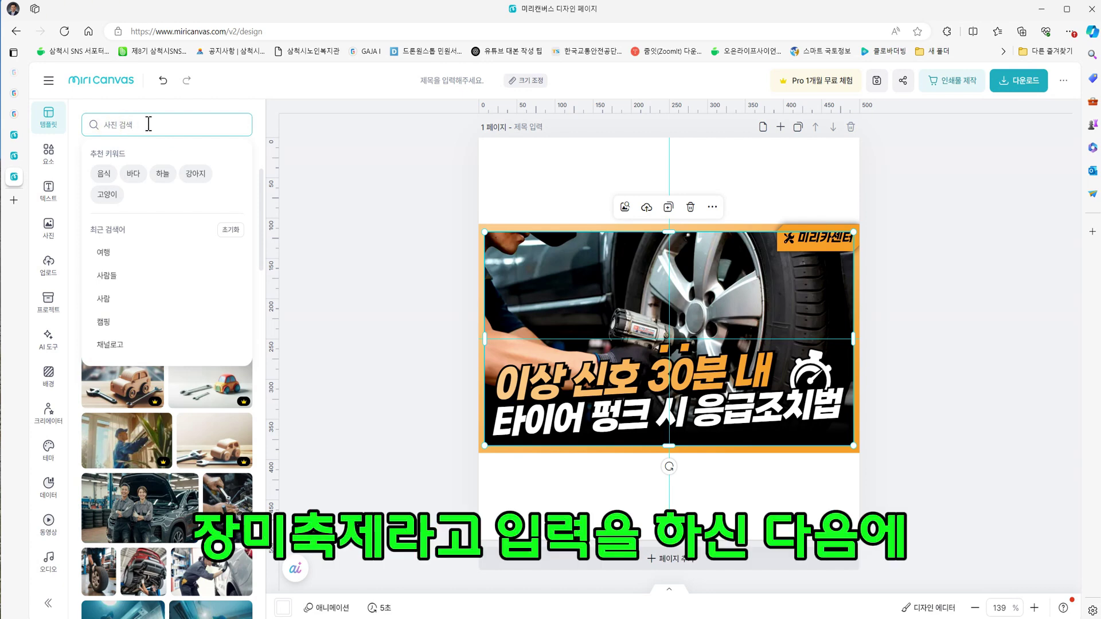
{"action": "type", "text": "자"}
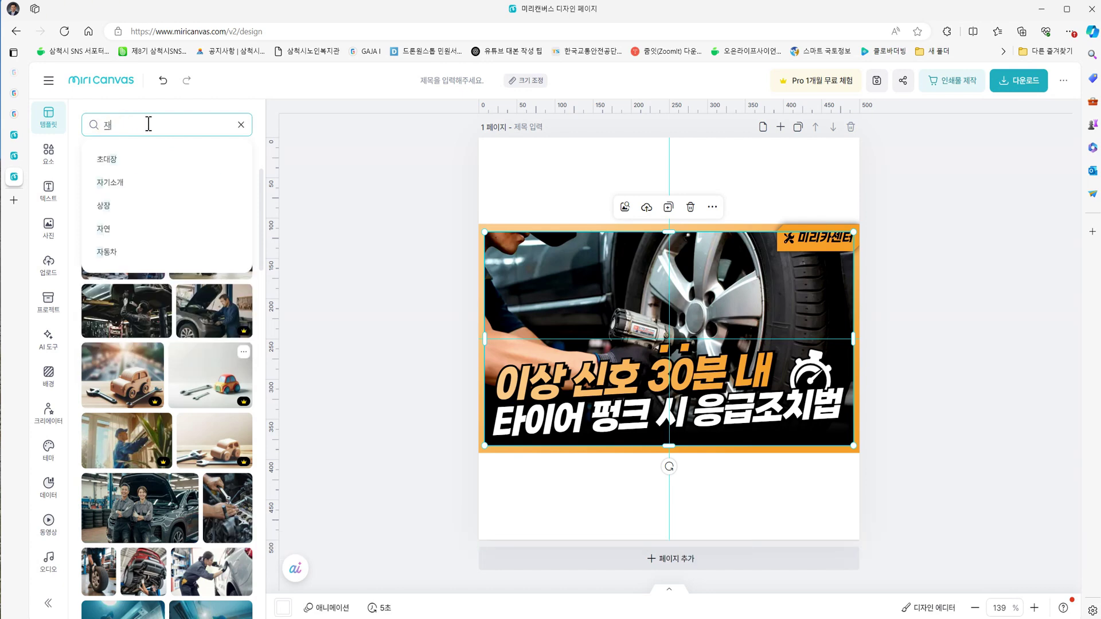
{"action": "type", "text": "장미"}
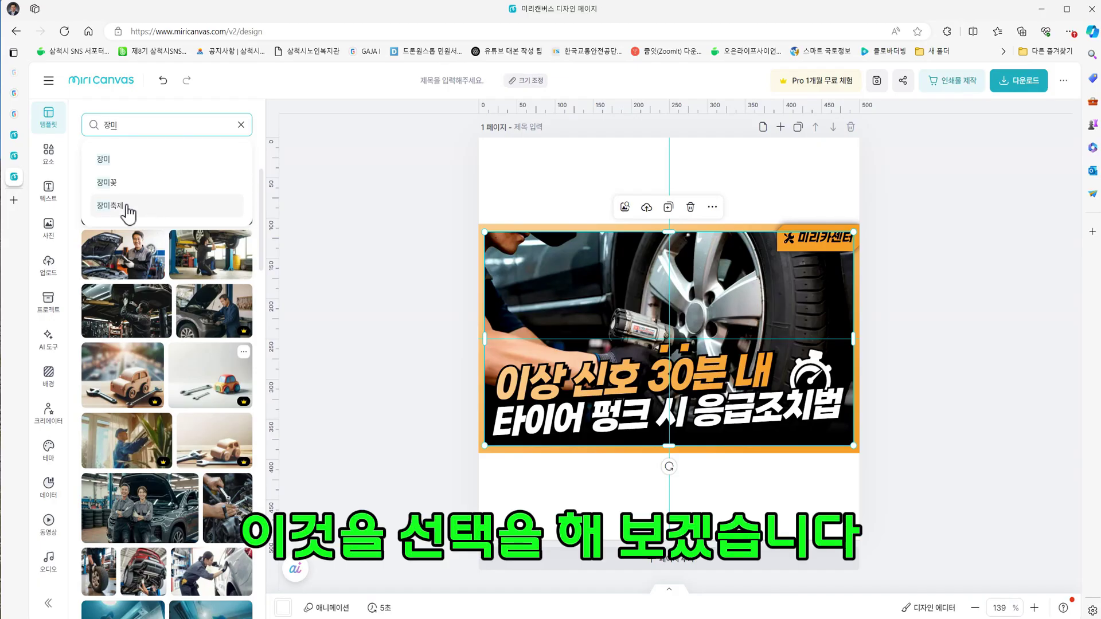
{"action": "left_click", "coordinate": [127, 207]}
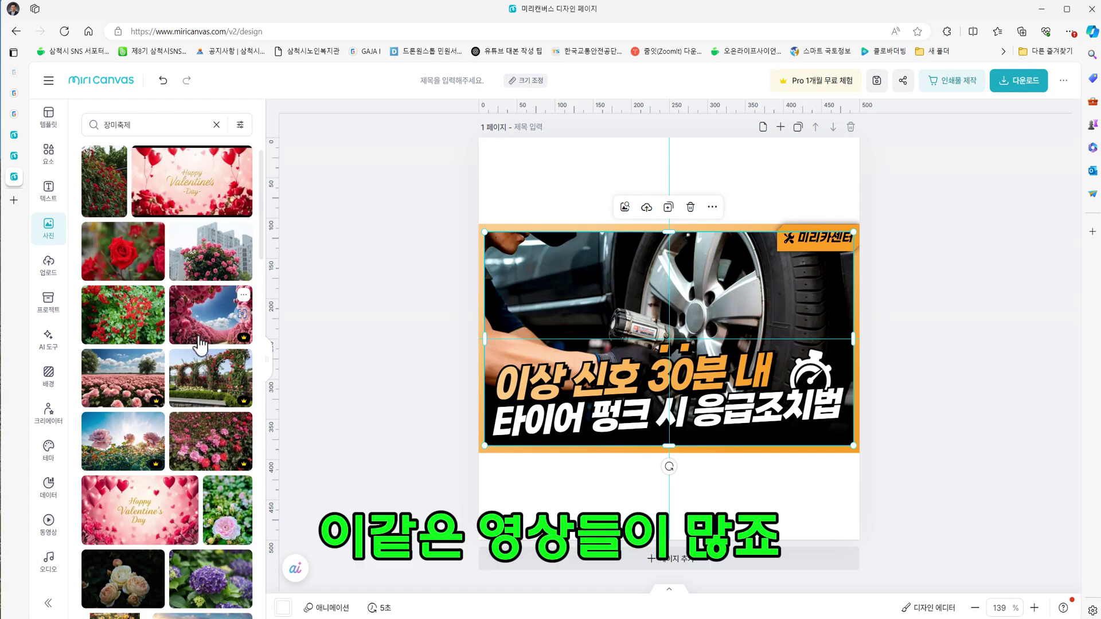
Insert the close-up red rose photo and place it in the template's picture frame in place of the tire image.
{"action": "left_click", "coordinate": [118, 263]}
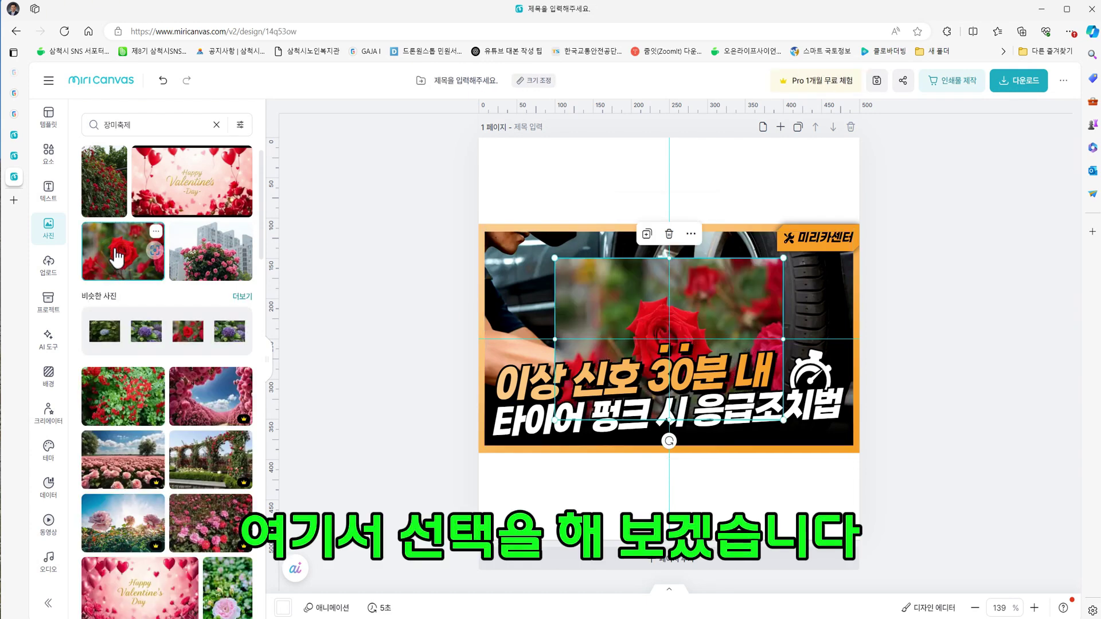
{"action": "mouse_move", "coordinate": [579, 321]}
{"action": "left_mouse_down"}
{"action": "mouse_move", "coordinate": [588, 339]}
{"action": "mouse_move", "coordinate": [568, 313]}
{"action": "mouse_move", "coordinate": [576, 309]}
{"action": "left_mouse_up"}
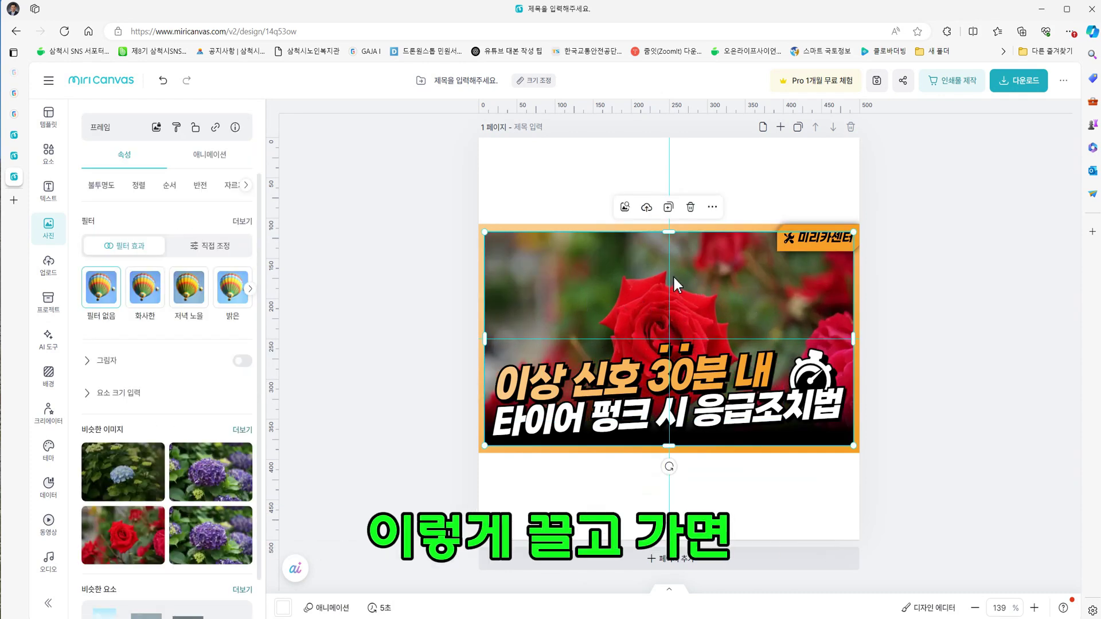
{"action": "mouse_move", "coordinate": [552, 281]}
{"action": "left_mouse_down"}
{"action": "mouse_move", "coordinate": [555, 299]}
{"action": "mouse_move", "coordinate": [556, 280]}
{"action": "left_mouse_up"}
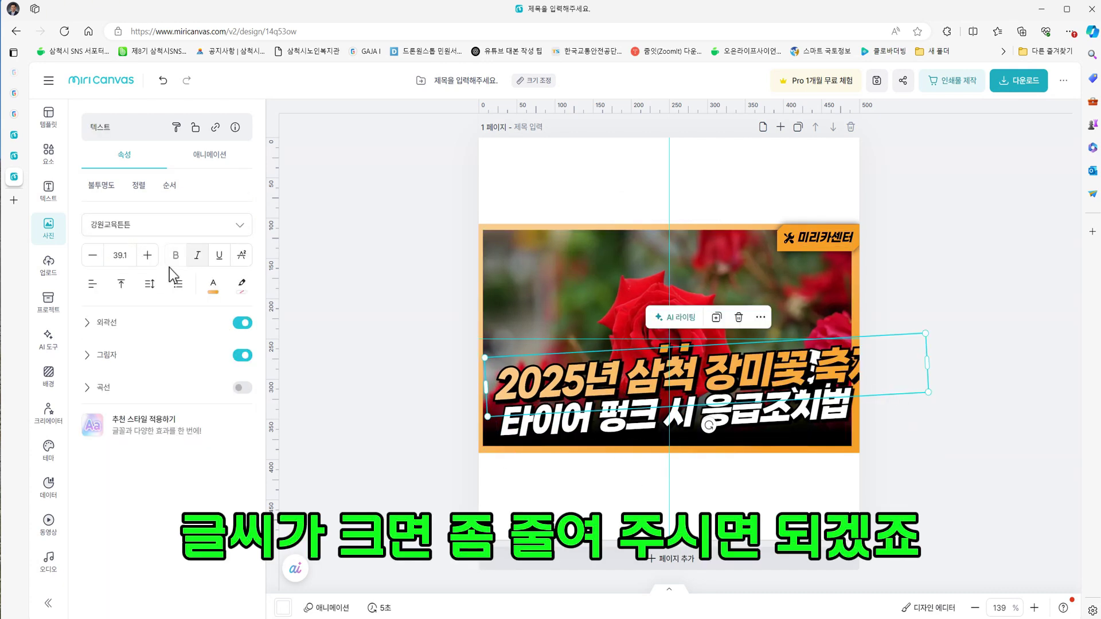
Reduce the font size of the 2025년 삼척 장미꽃 축제 headline to 34.
{"action": "left_click", "coordinate": [93, 255]}
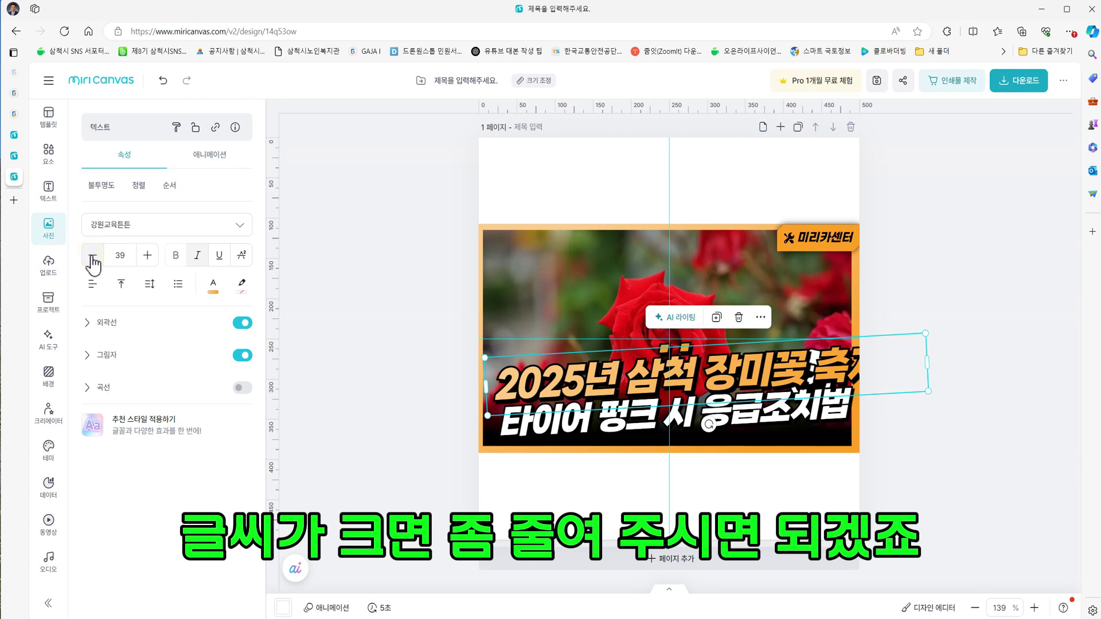
{"action": "left_click", "coordinate": [92, 255]}
{"action": "left_click", "coordinate": [91, 255]}
{"action": "left_click", "coordinate": [92, 256]}
{"action": "left_click", "coordinate": [92, 256]}
{"action": "left_click", "coordinate": [92, 256]}
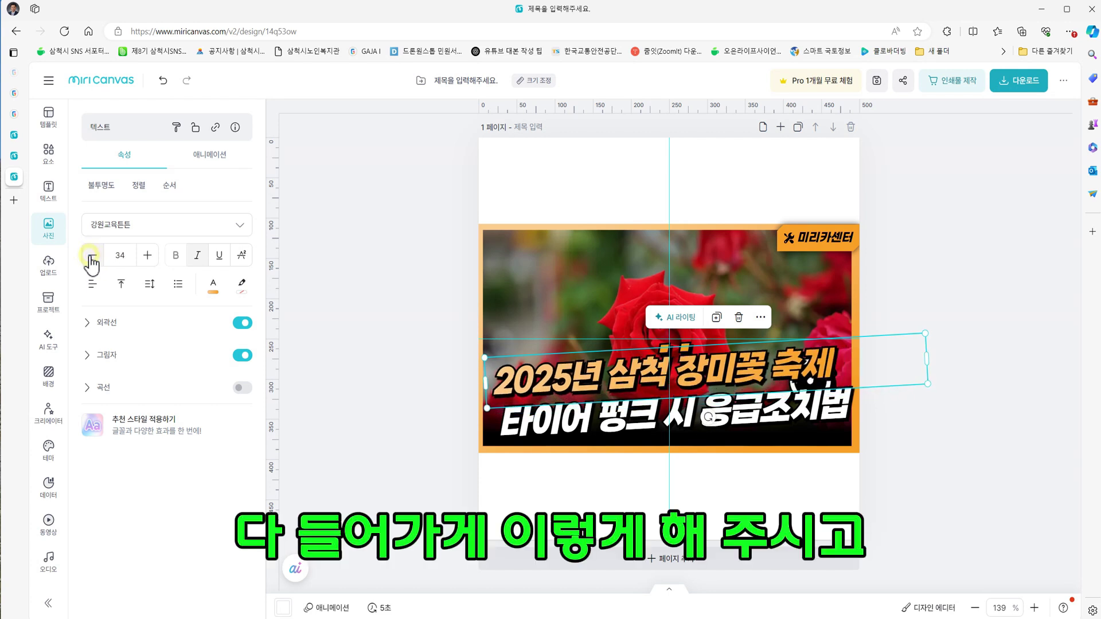
Reduce the 2025년 삼척 장미꽃 축제 headline's font size to 33 and replace the orange badge's text with 가로등TV.
{"action": "left_click", "coordinate": [92, 256]}
{"action": "double_click", "coordinate": [823, 238]}
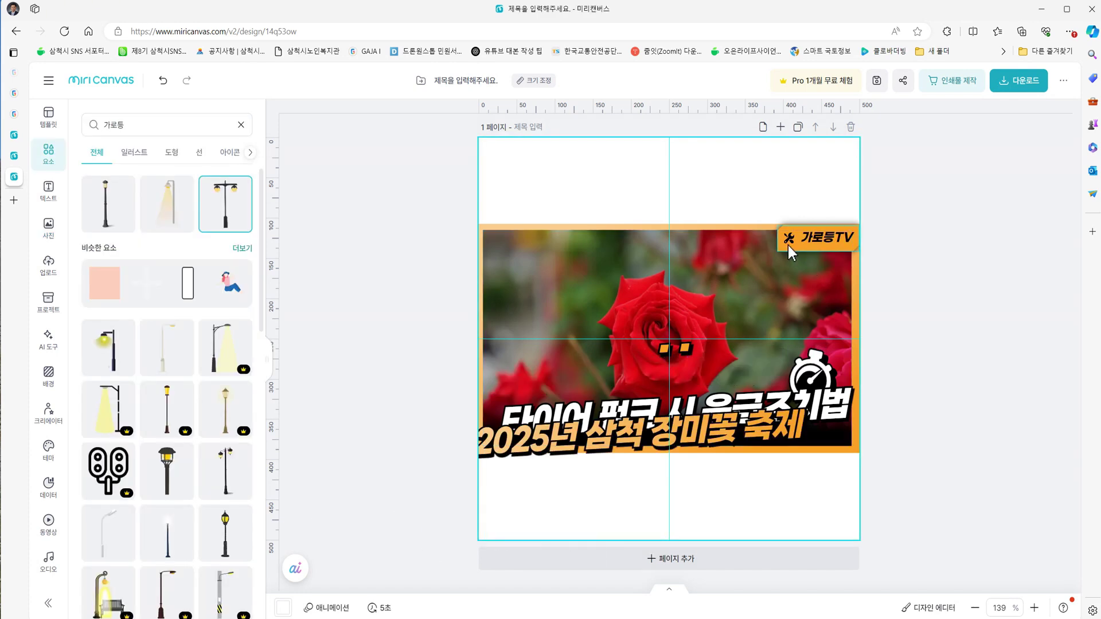
Remove the wrench icon and orange background from the 가로등TV badge and colour its text white.
{"action": "left_click", "coordinate": [788, 245]}
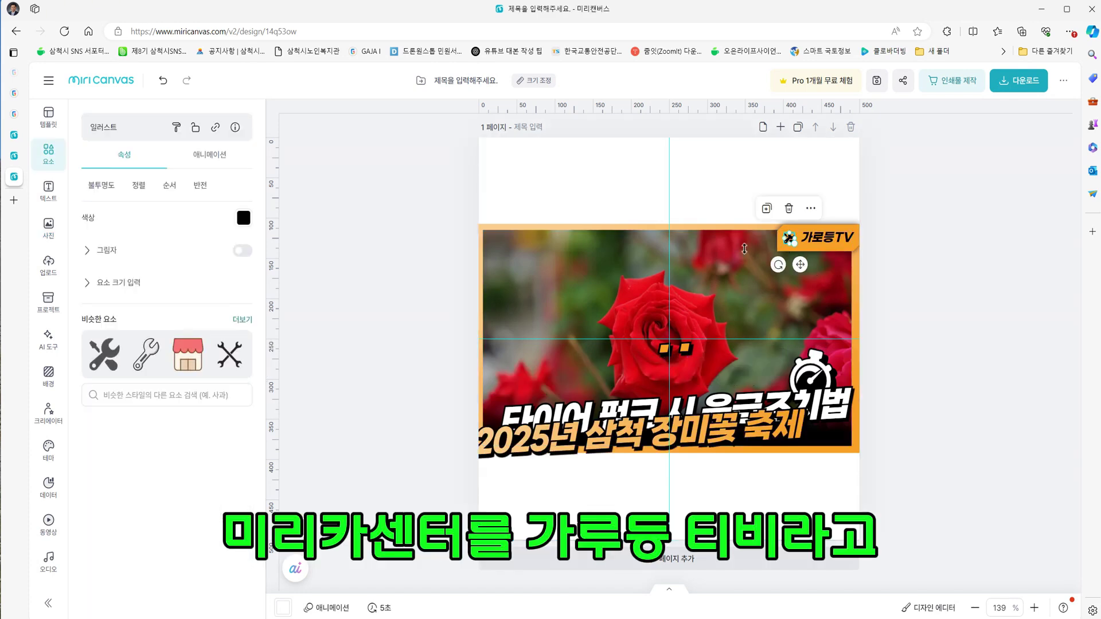
{"action": "left_click", "coordinate": [789, 209]}
{"action": "left_click", "coordinate": [810, 241]}
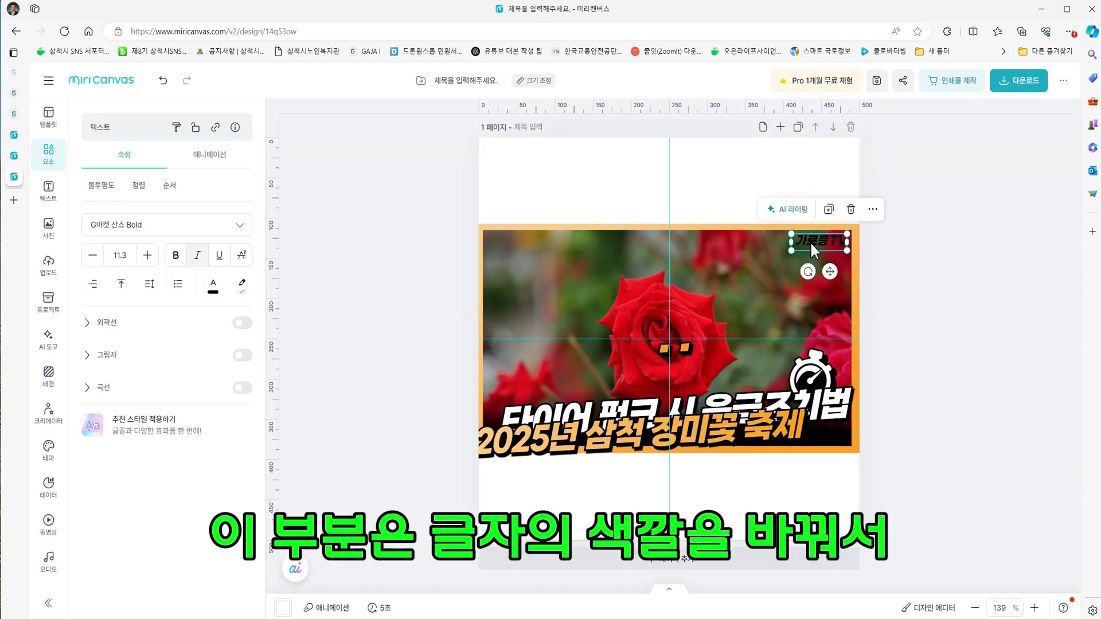
{"action": "left_click", "coordinate": [213, 294]}
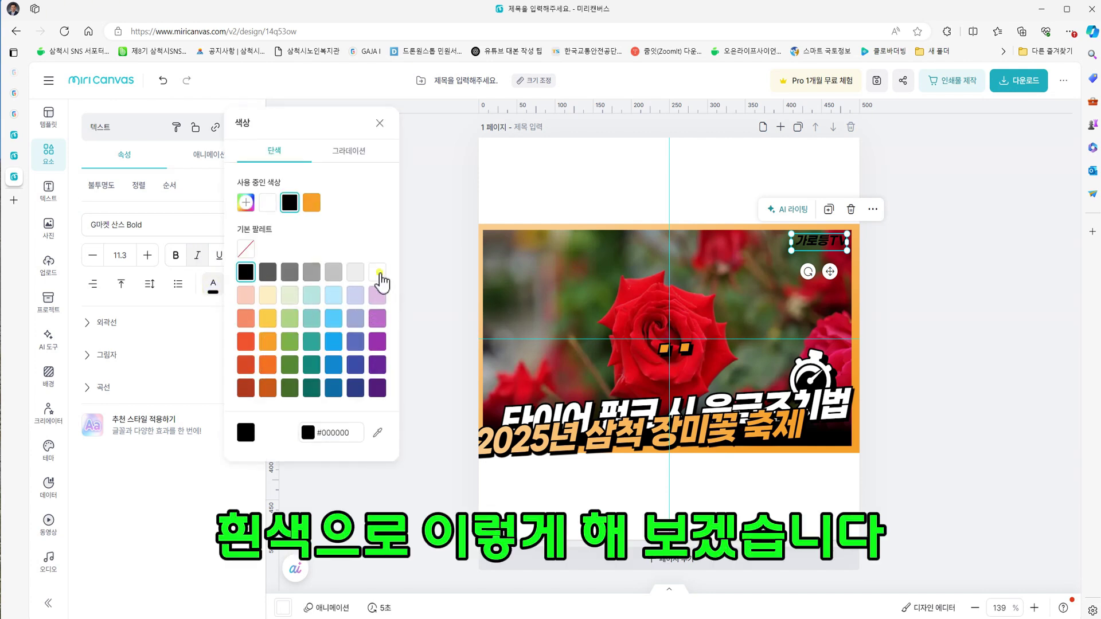
{"action": "left_click", "coordinate": [378, 274]}
Move the 2025년 삼척 장미꽃 축제 headline up over the rose and delete the orange accent dots.
{"action": "left_click", "coordinate": [694, 433]}
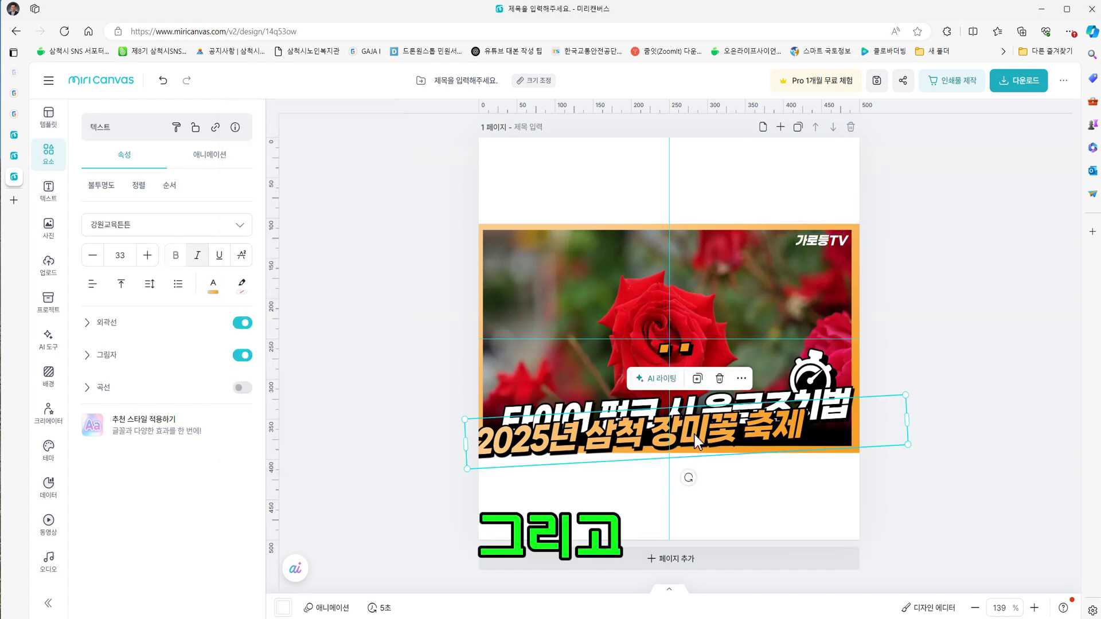
{"action": "left_click_drag", "start_coordinate": [694, 433], "coordinate": [724, 329]}
{"action": "left_click", "coordinate": [683, 348]}
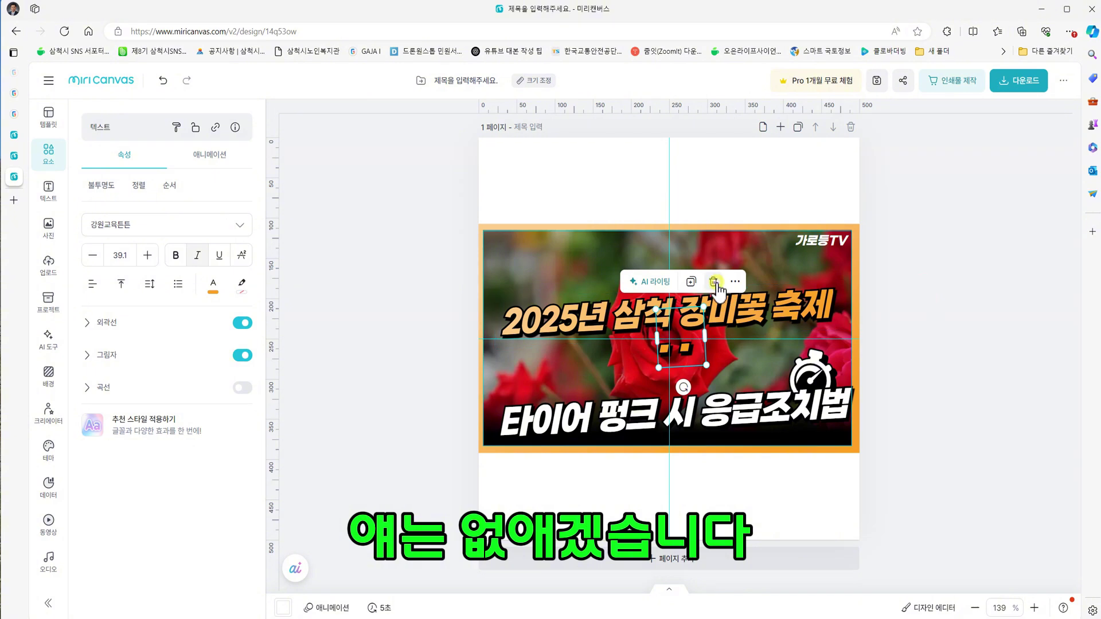
{"action": "left_click", "coordinate": [714, 281]}
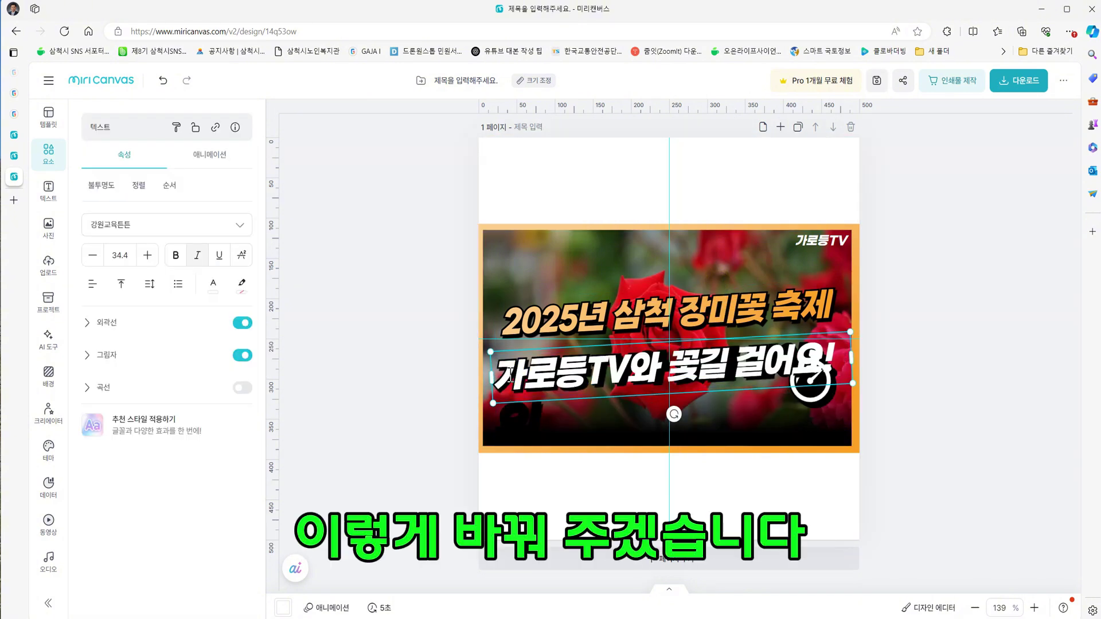
Replace the white second line with 가로등TV와 꽃길 걸어요! and fit it on one line using a wider text box and smaller font.
{"action": "left_click", "coordinate": [593, 416]}
{"action": "left_click", "coordinate": [704, 374]}
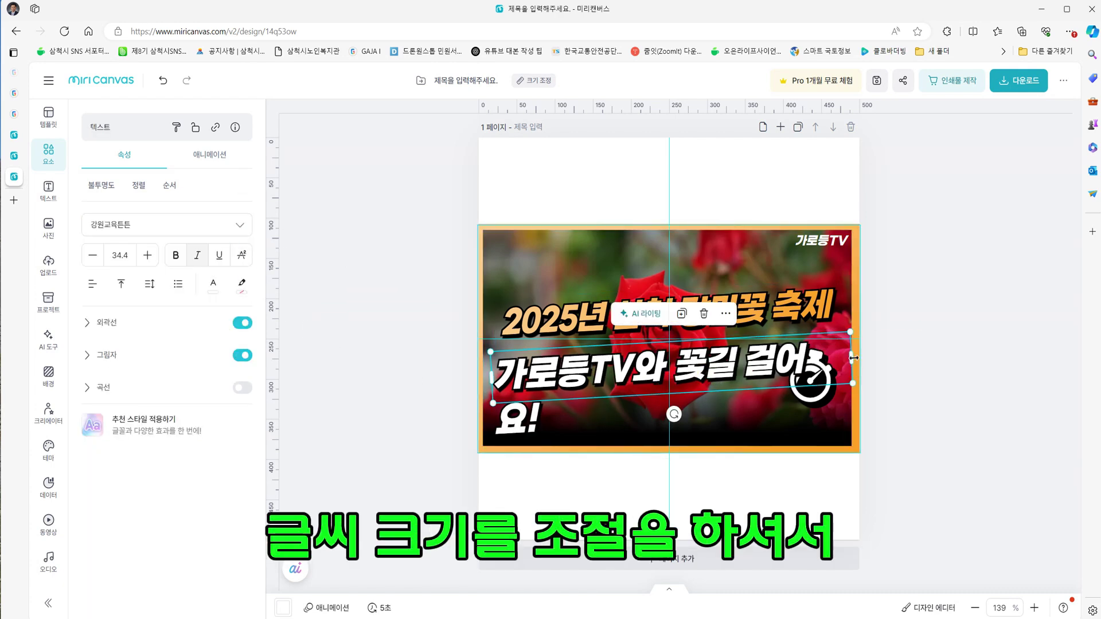
{"action": "left_click_drag", "start_coordinate": [854, 358], "coordinate": [874, 357]}
{"action": "left_click", "coordinate": [93, 255]}
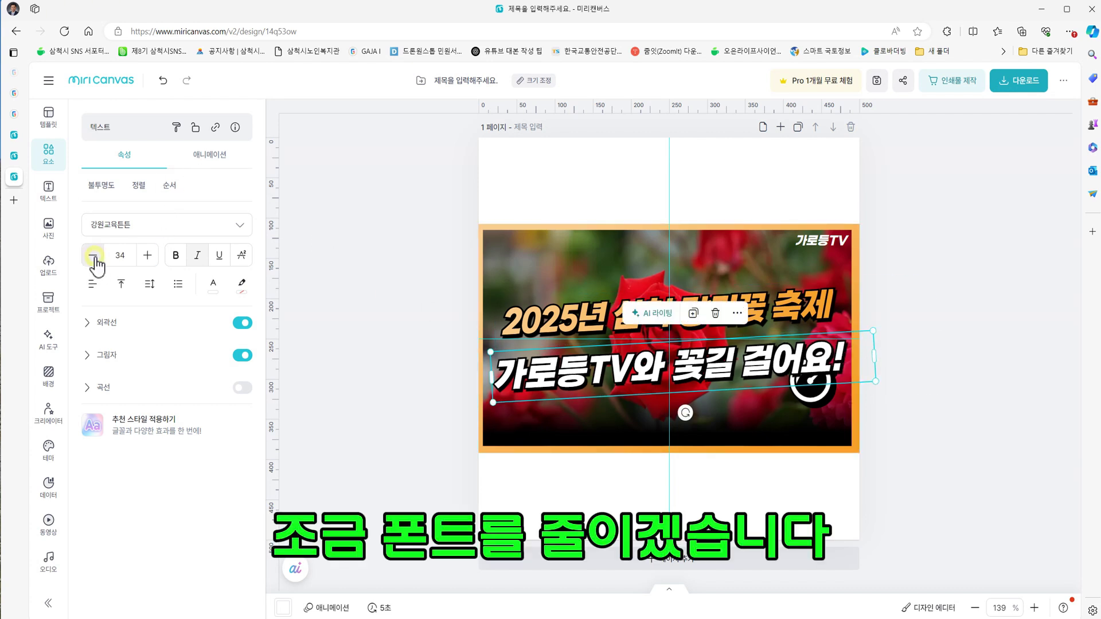
{"action": "left_click", "coordinate": [93, 256]}
{"action": "left_click_drag", "start_coordinate": [657, 370], "coordinate": [660, 369]}
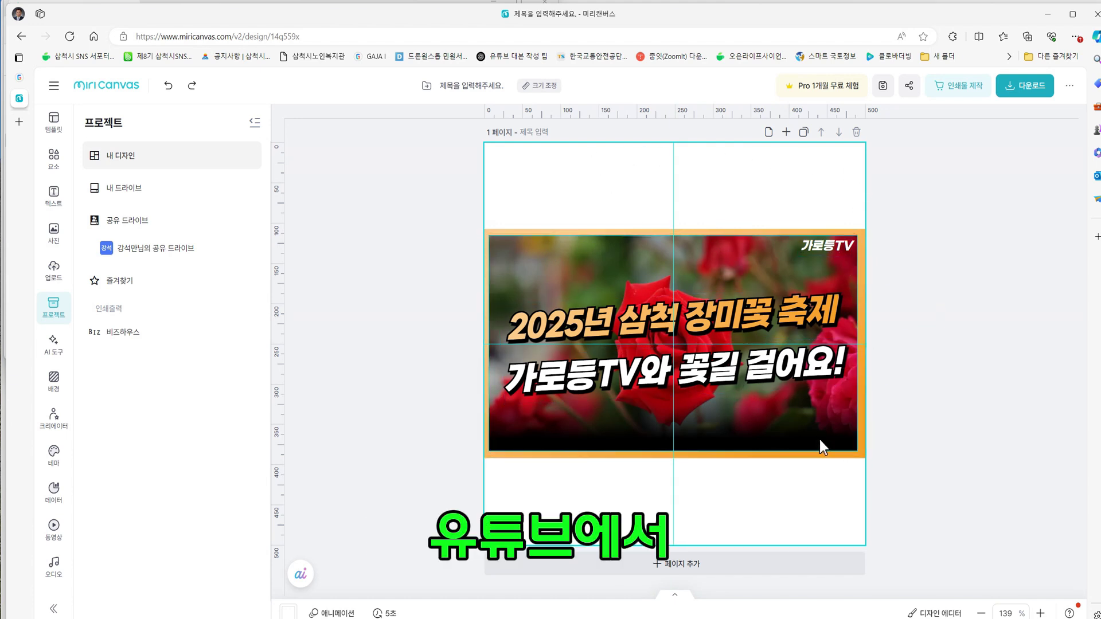
Resize the design to the YouTube thumbnail format (썸네일, 1280 × 720 px) and make it fill the page (채우기).
{"action": "left_click", "coordinate": [541, 87]}
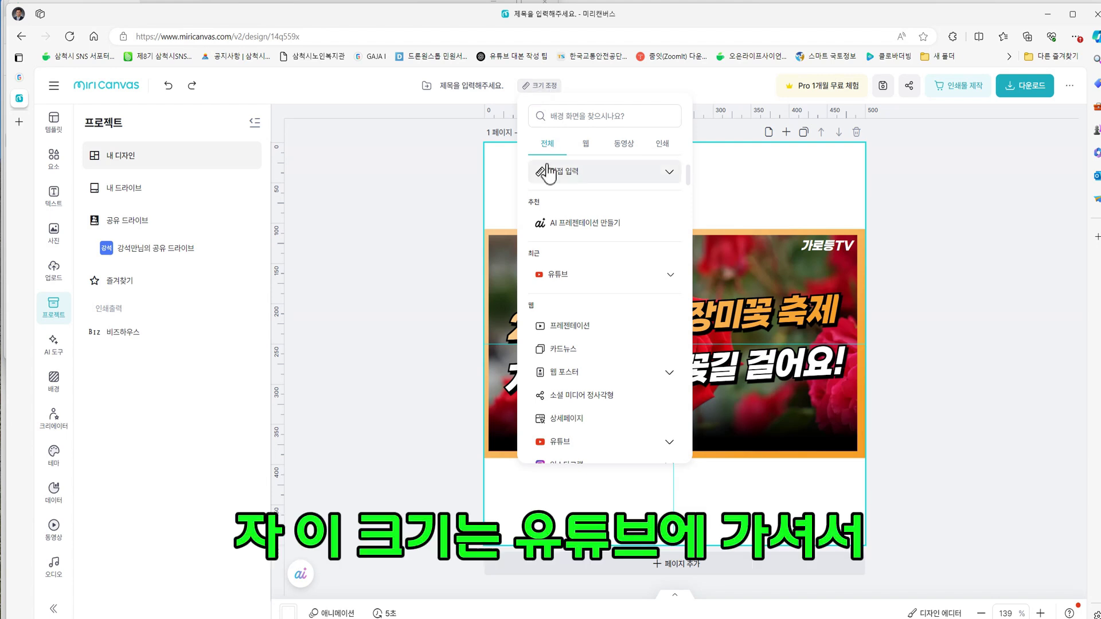
{"action": "left_click", "coordinate": [553, 276]}
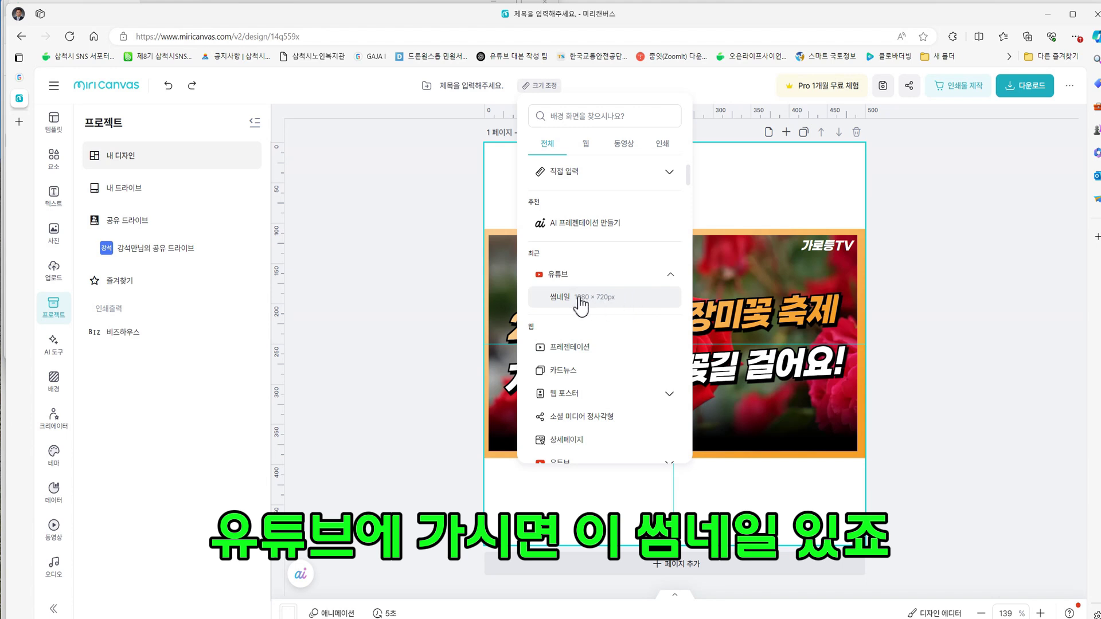
{"action": "left_click", "coordinate": [560, 299]}
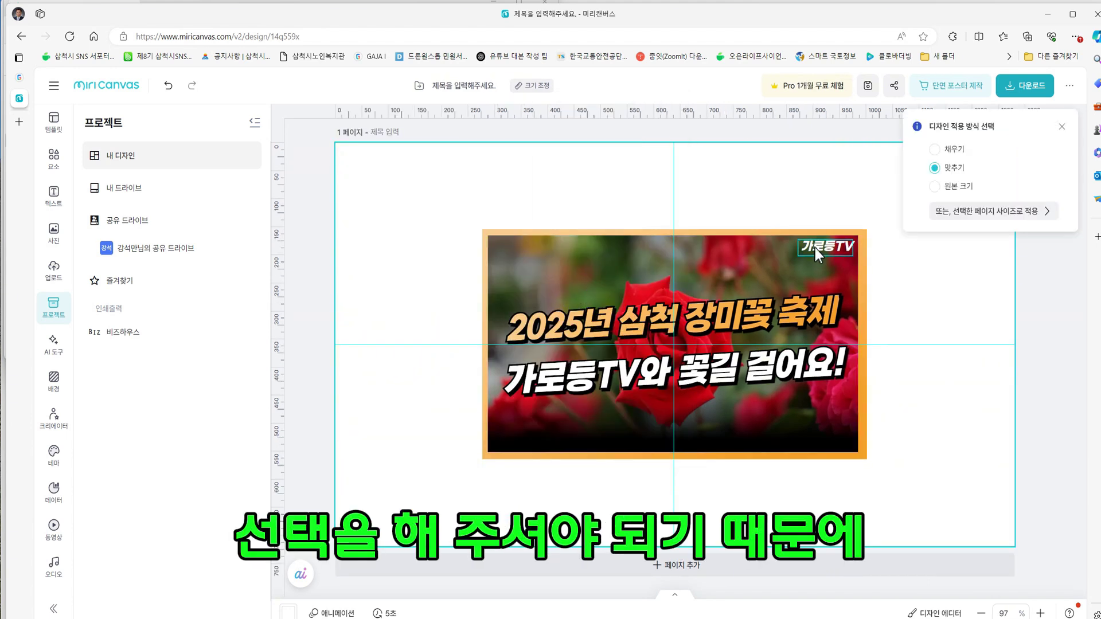
{"action": "left_click", "coordinate": [936, 149]}
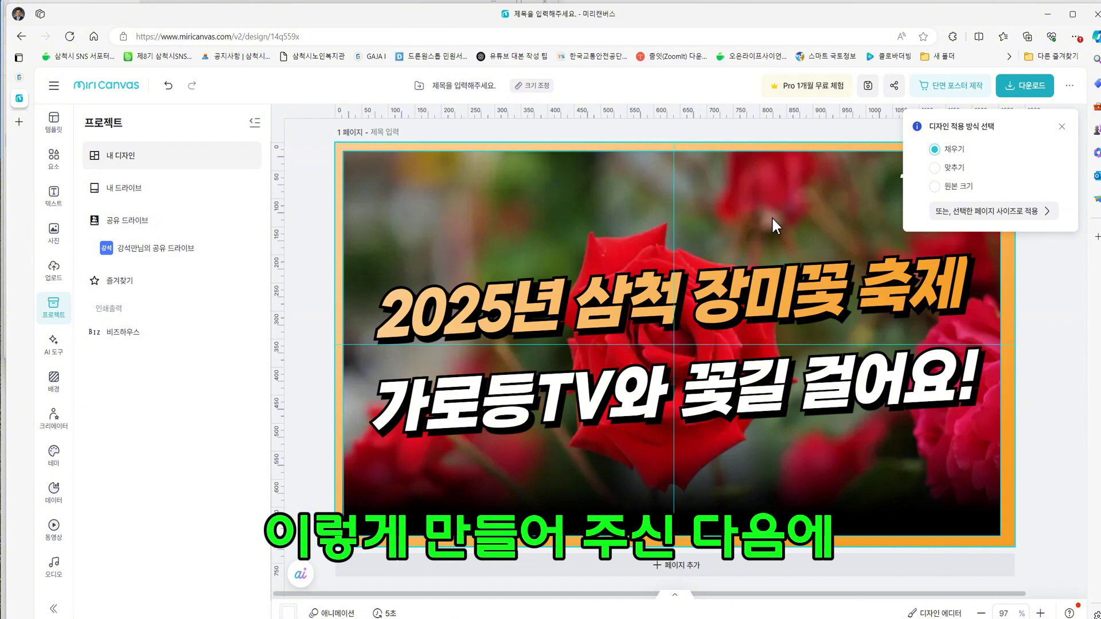
{"action": "left_click", "coordinate": [807, 208]}
Download the design as a high-resolution PNG and save it over 장미축제썸네일 in the Downloads folder.
{"action": "left_click", "coordinate": [1032, 90]}
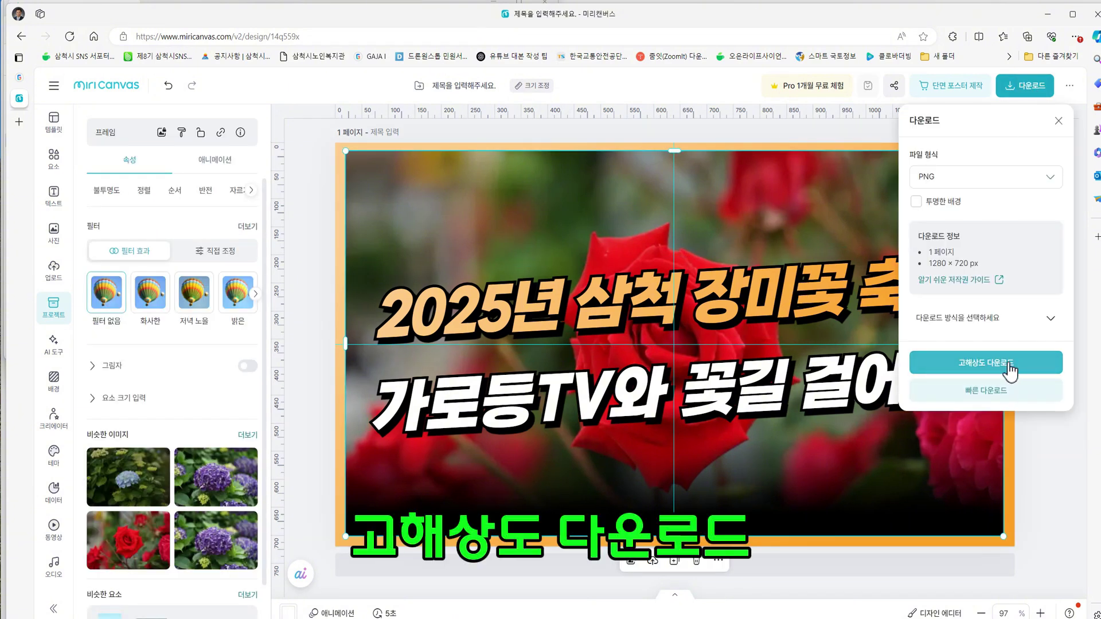
{"action": "left_click", "coordinate": [1009, 363]}
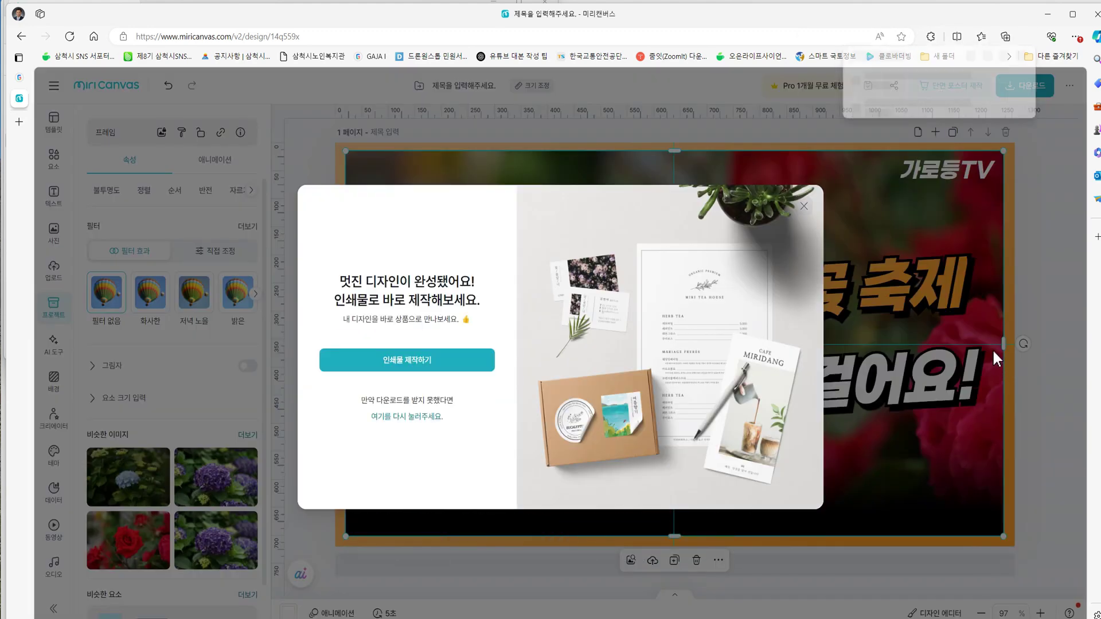
{"action": "left_click", "coordinate": [969, 97]}
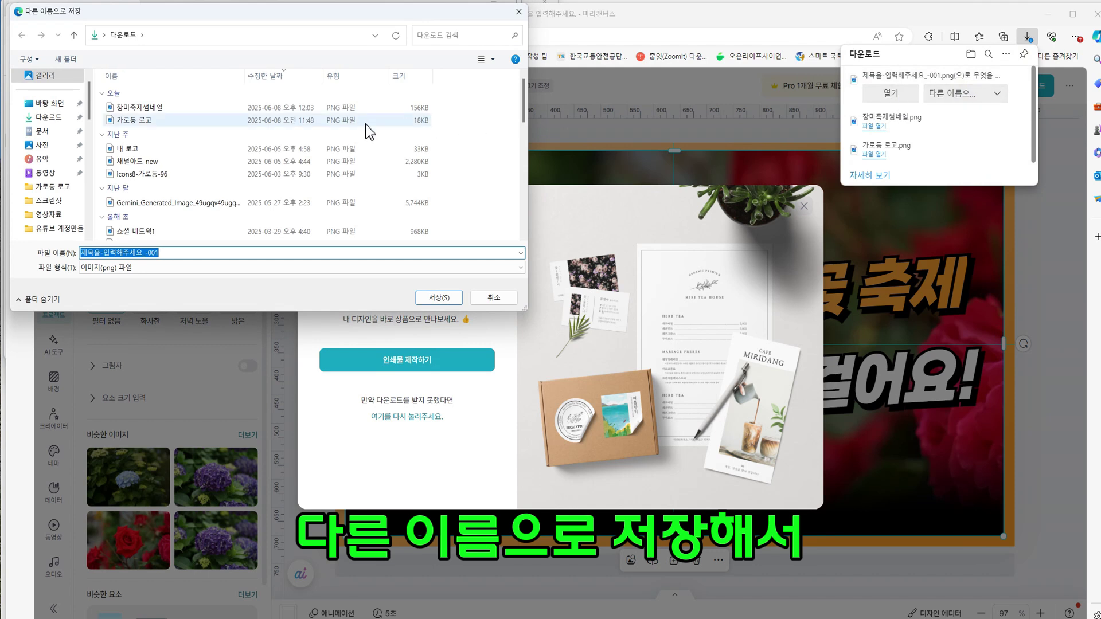
{"action": "double_click", "coordinate": [367, 108]}
{"action": "left_click", "coordinate": [792, 322]}
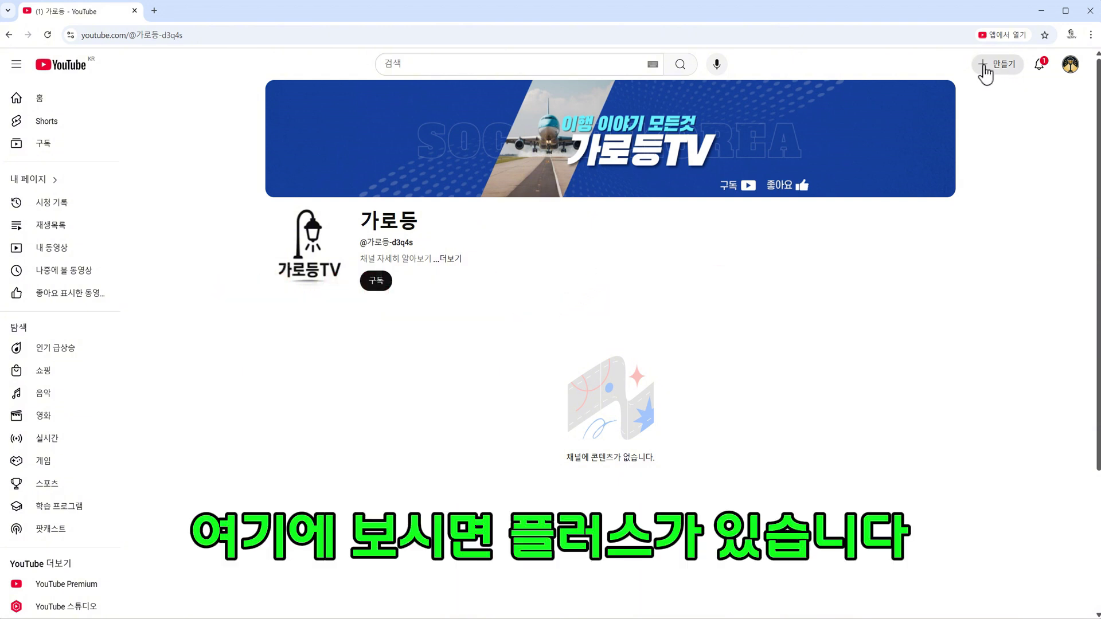
On YouTube, start a video upload with 완성영상.mp4 from the 20250530복지관 장미축제 > 완성영상 folder on Extreme SSD (G:).
{"action": "left_click", "coordinate": [986, 67]}
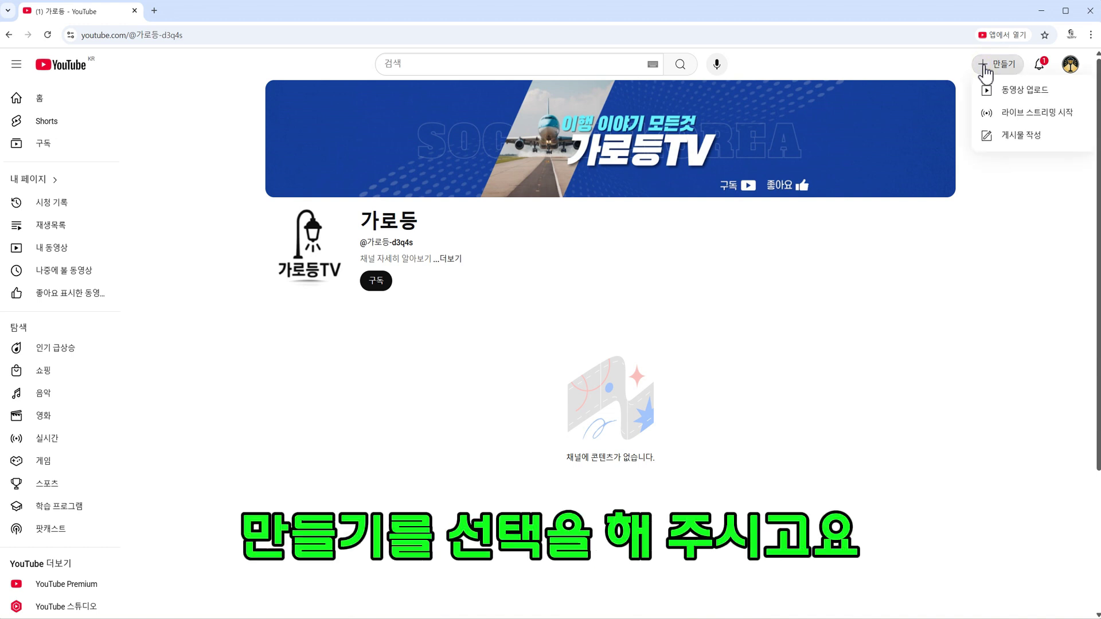
{"action": "left_click", "coordinate": [1016, 92]}
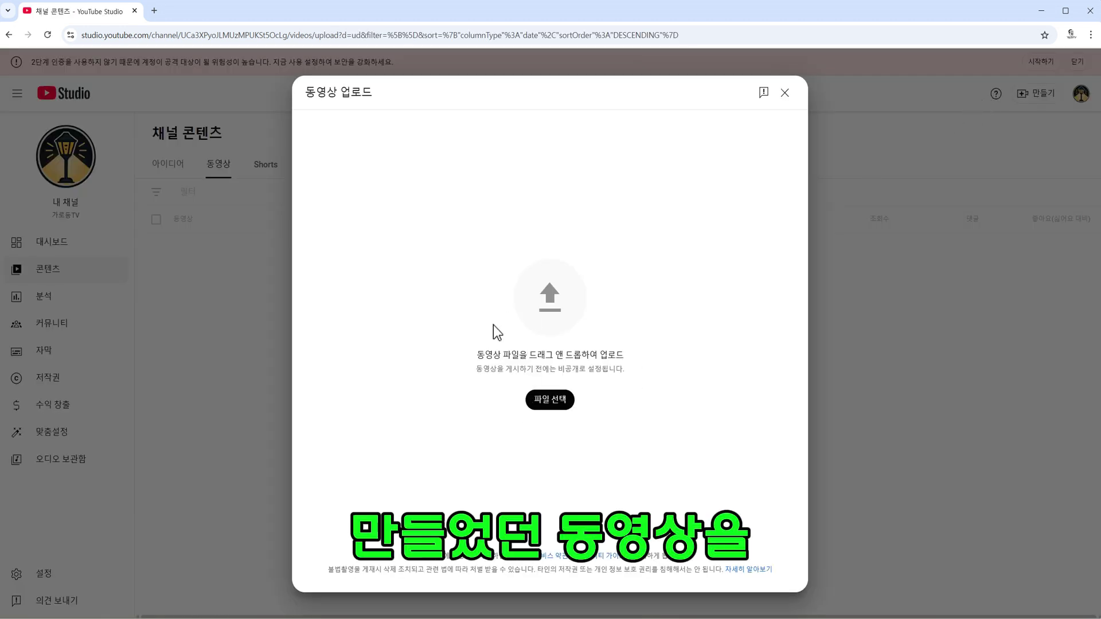
{"action": "left_click", "coordinate": [557, 404]}
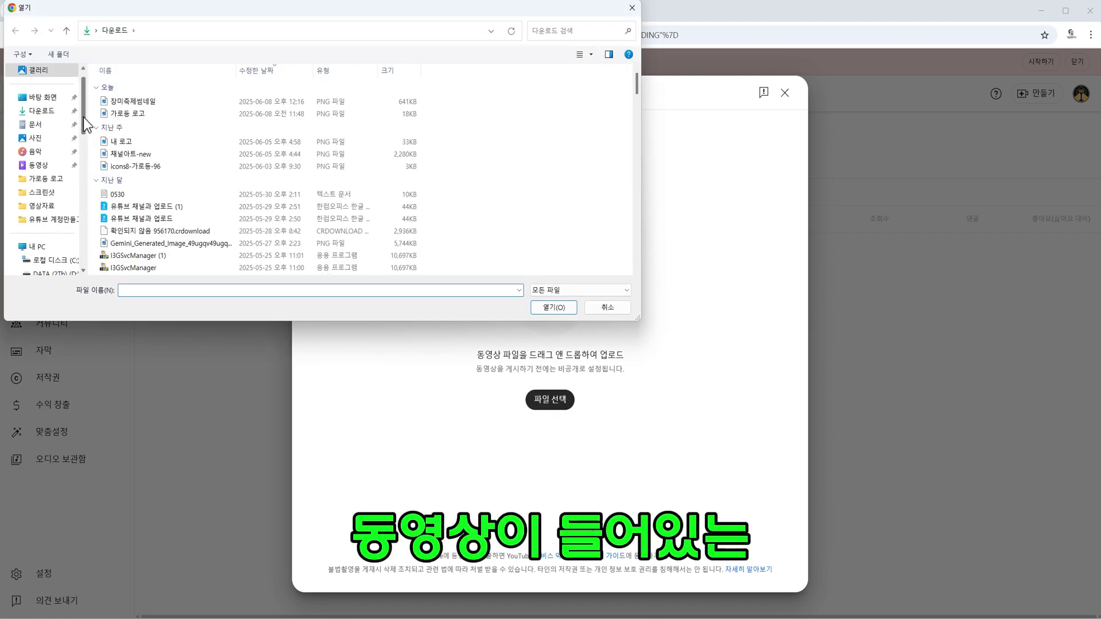
{"action": "left_click_drag", "start_coordinate": [83, 110], "coordinate": [87, 198]}
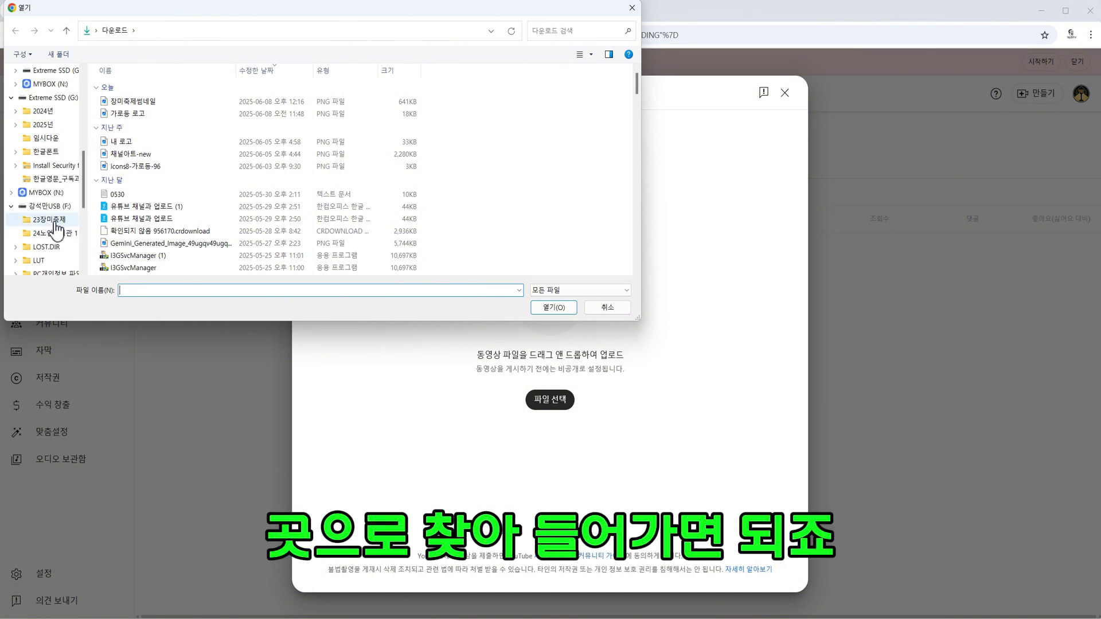
{"action": "left_click", "coordinate": [256, 109]}
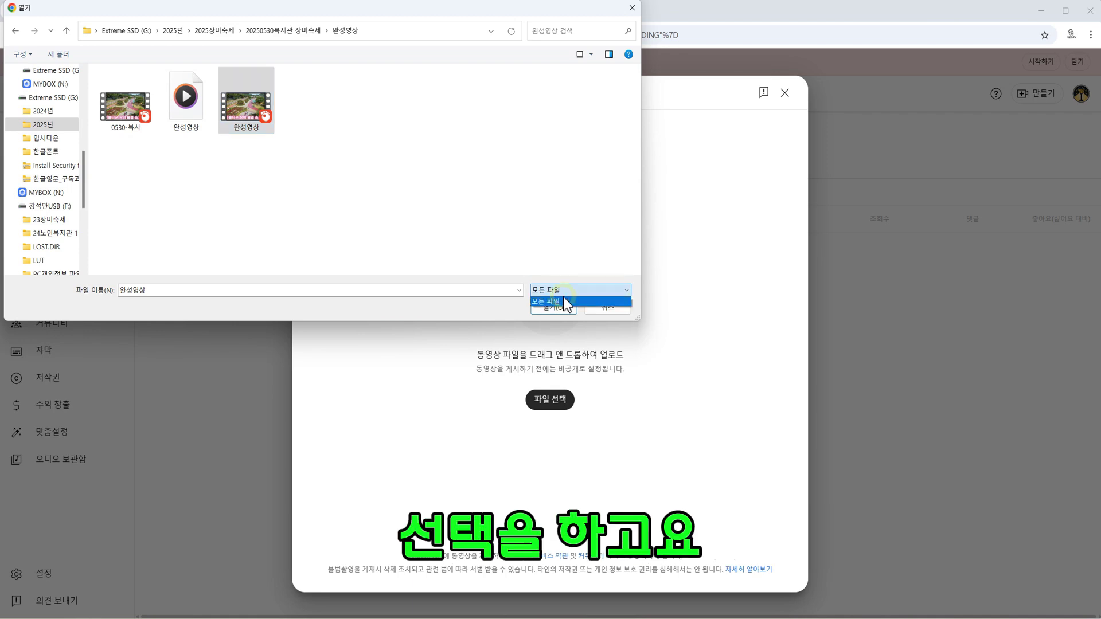
{"action": "left_click", "coordinate": [558, 310]}
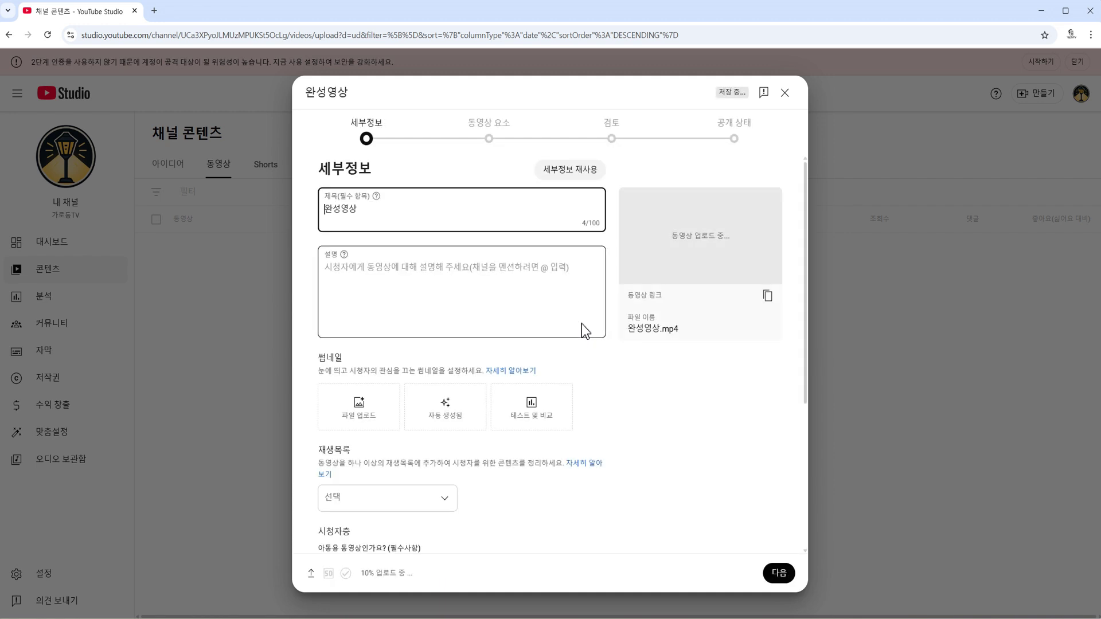
Set the video title to 2025 삼척 장미축제 - 가로등TV와 꽃길 걸어요! and paste in the prepared festival description with hashtags.
{"action": "left_click", "coordinate": [355, 214]}
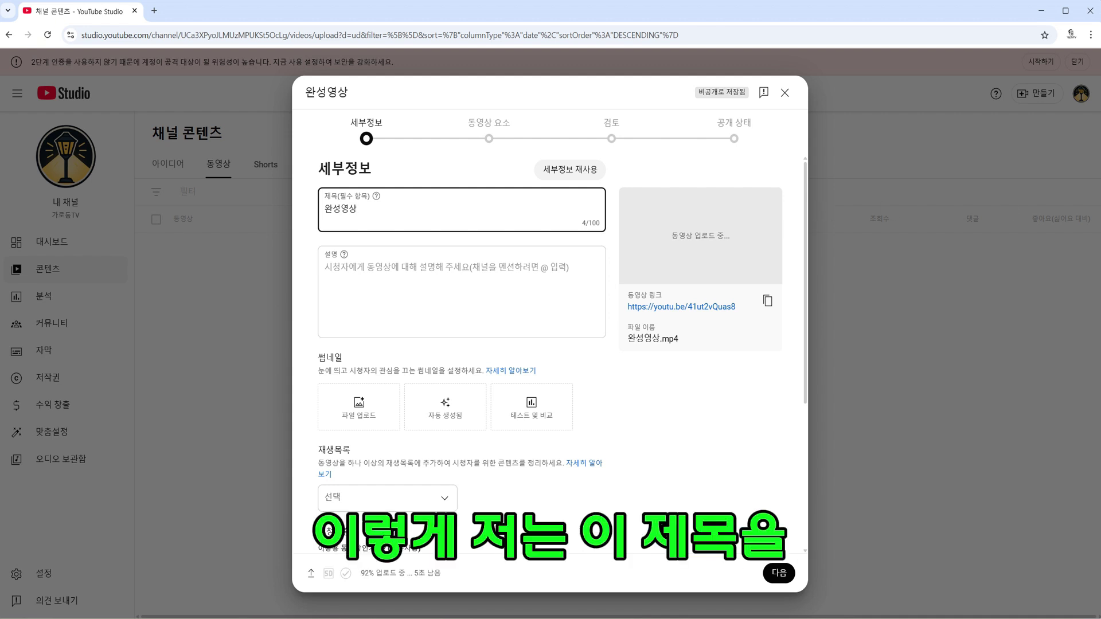
{"action": "double_click", "coordinate": [360, 210]}
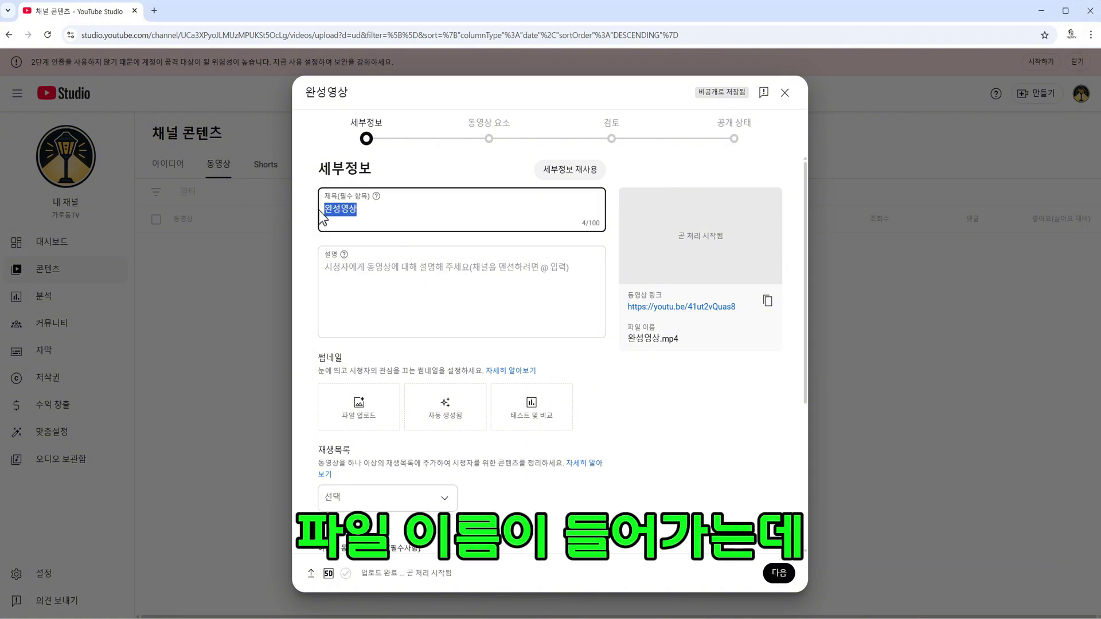
{"action": "type", "text": "2025 삼척 장미축제 🌹 가로등TV와 꽃길 걸어요!"}
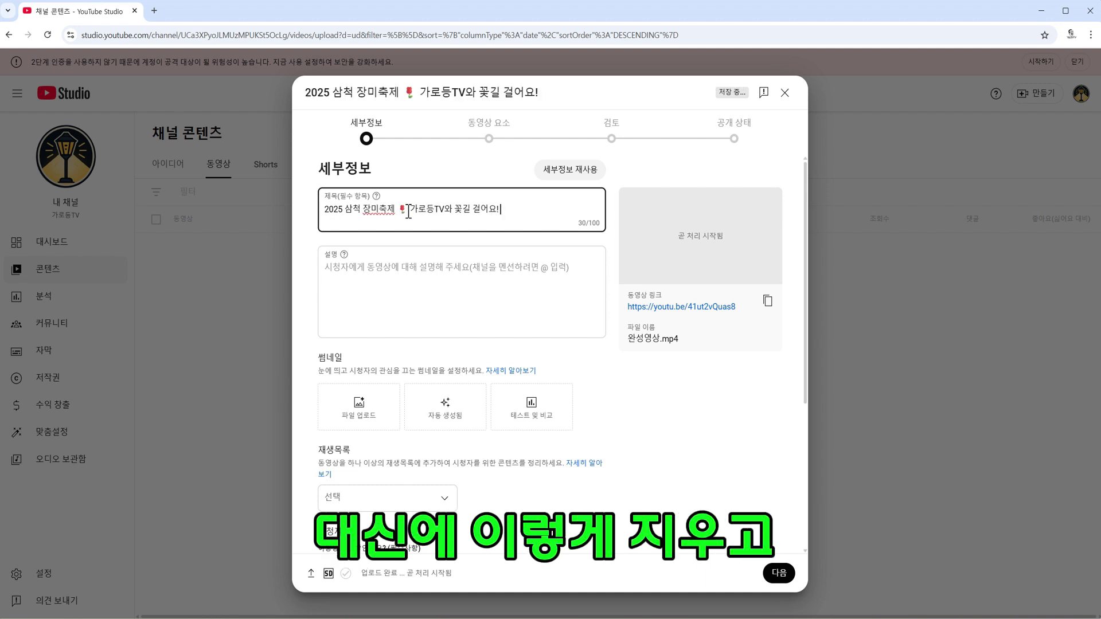
{"action": "key", "text": "BackSpace"}
{"action": "type", "text": "-"}
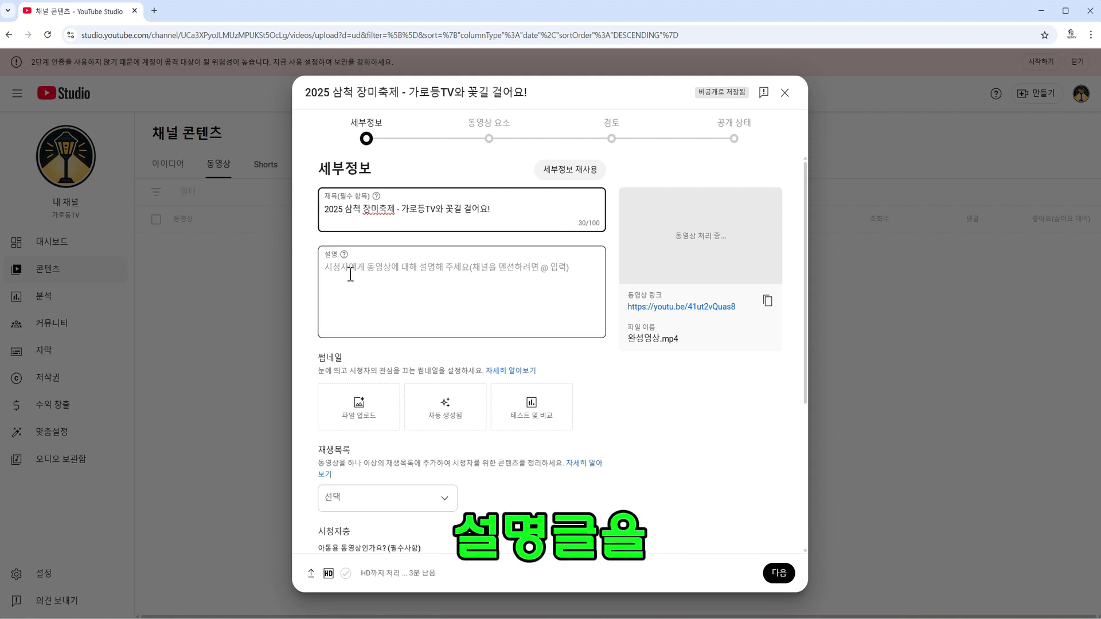
{"action": "left_click", "coordinate": [469, 277]}
{"action": "key", "text": "ctrl+v"}
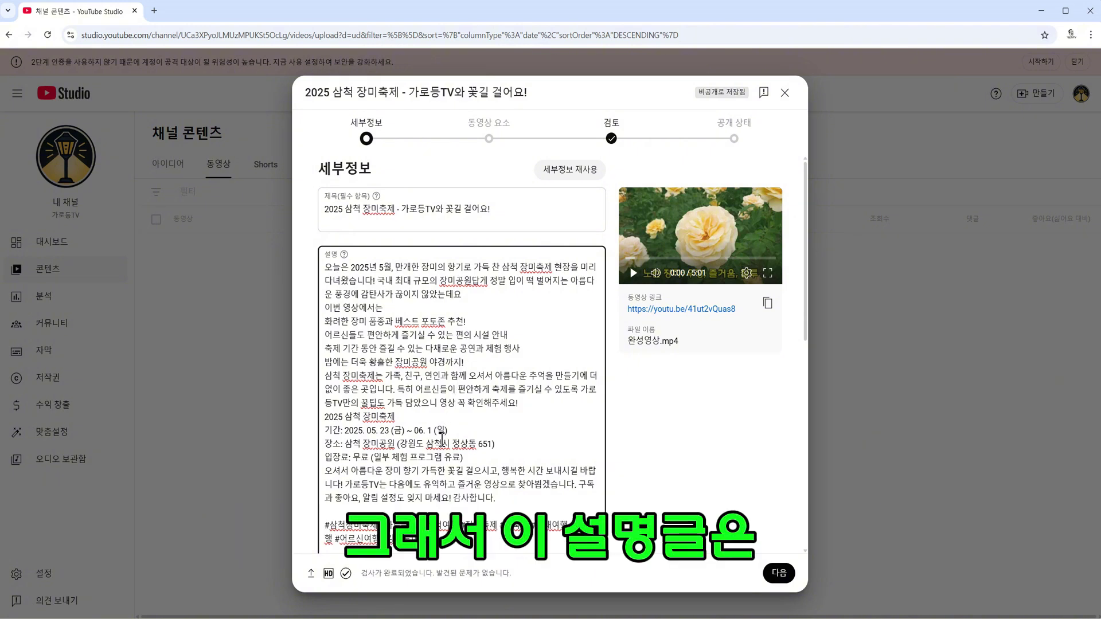
Upload 장미축제썸네일 from the Downloads folder as the video's custom thumbnail.
{"action": "scroll", "coordinate": [442, 438], "scroll_direction": "down", "scroll_amount": 2}
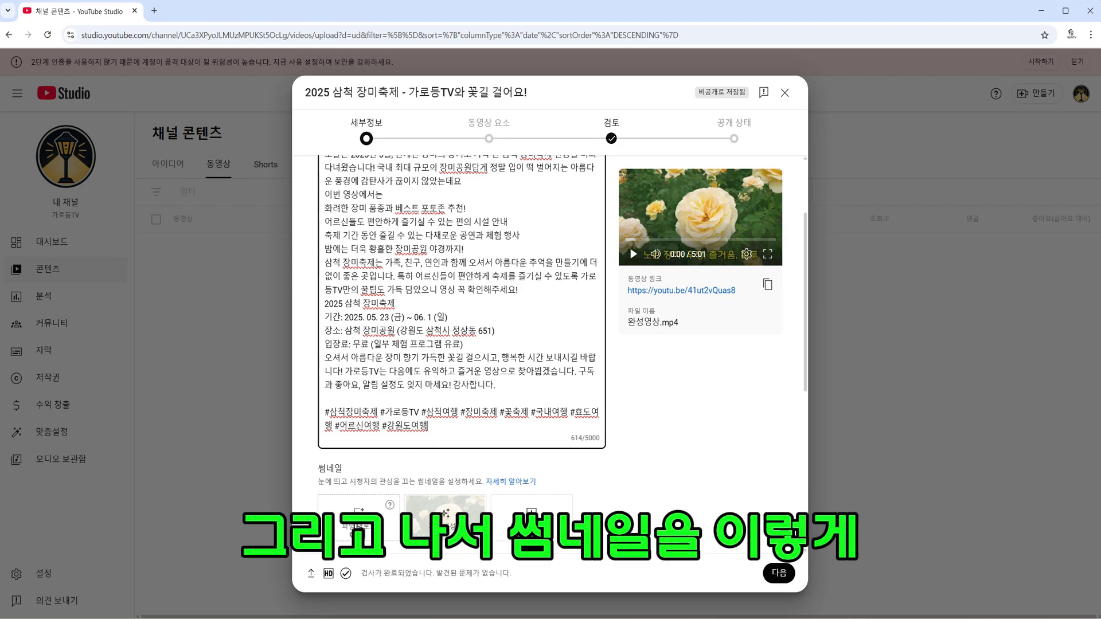
{"action": "left_click", "coordinate": [359, 513]}
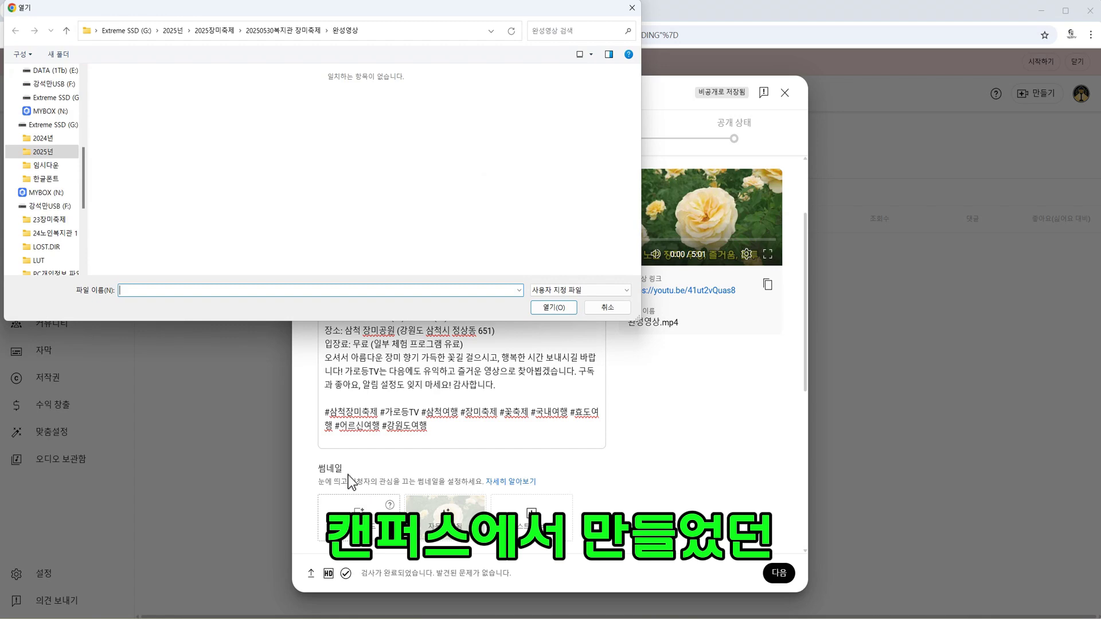
{"action": "left_click_drag", "start_coordinate": [82, 188], "coordinate": [75, 106]}
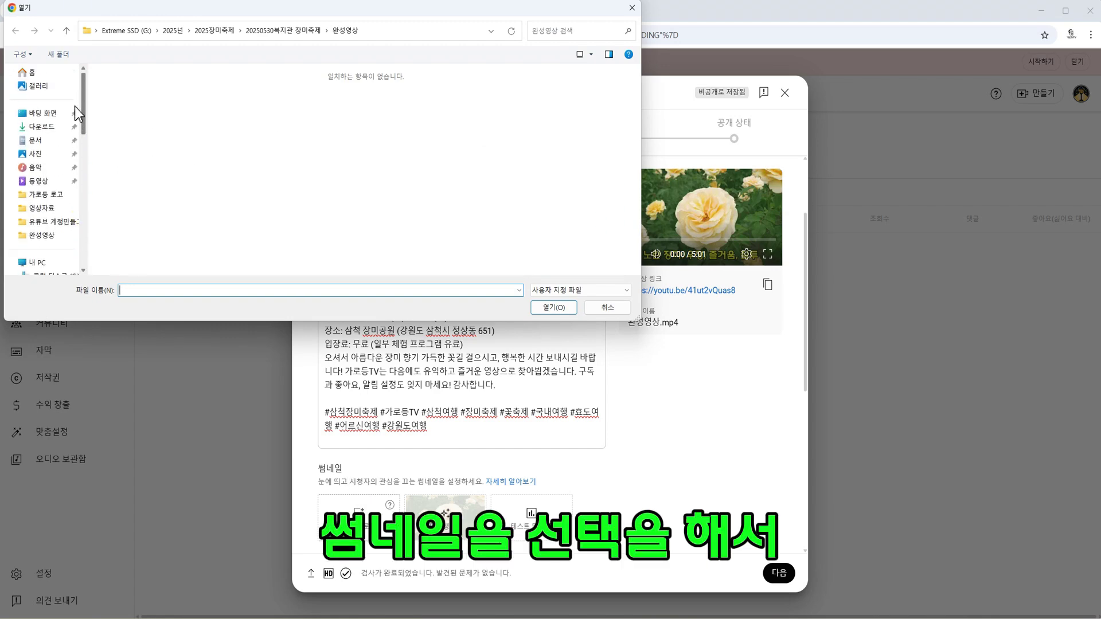
{"action": "left_click", "coordinate": [41, 127]}
{"action": "left_click", "coordinate": [149, 103]}
{"action": "left_click", "coordinate": [554, 308]}
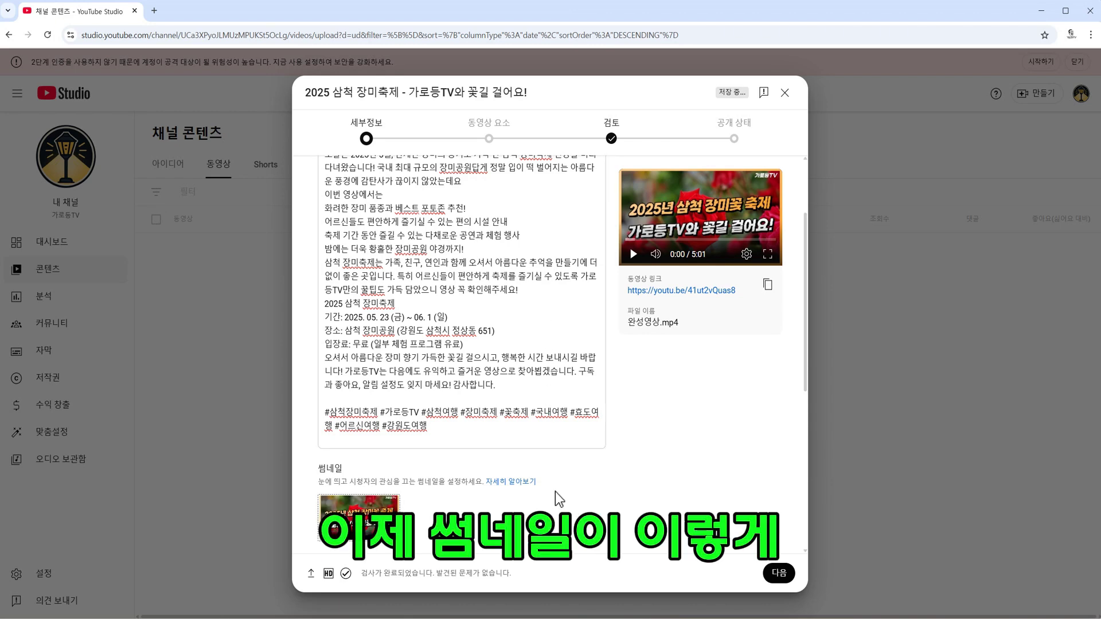
{"action": "scroll", "coordinate": [598, 480], "scroll_direction": "down", "scroll_amount": 3}
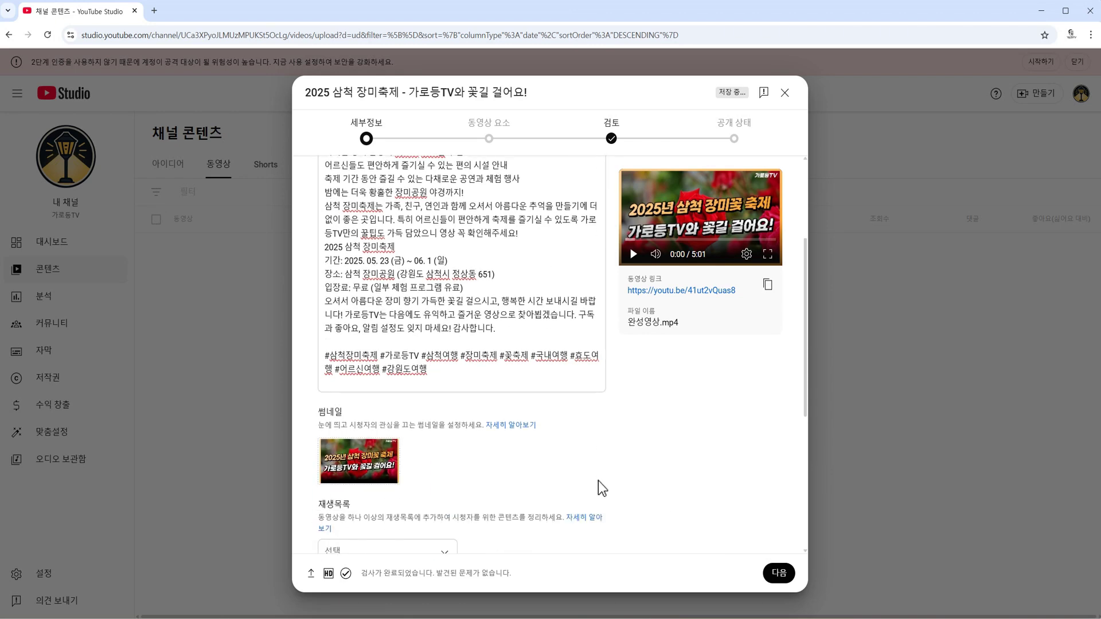
{"action": "scroll", "coordinate": [598, 482], "scroll_direction": "down", "scroll_amount": 1}
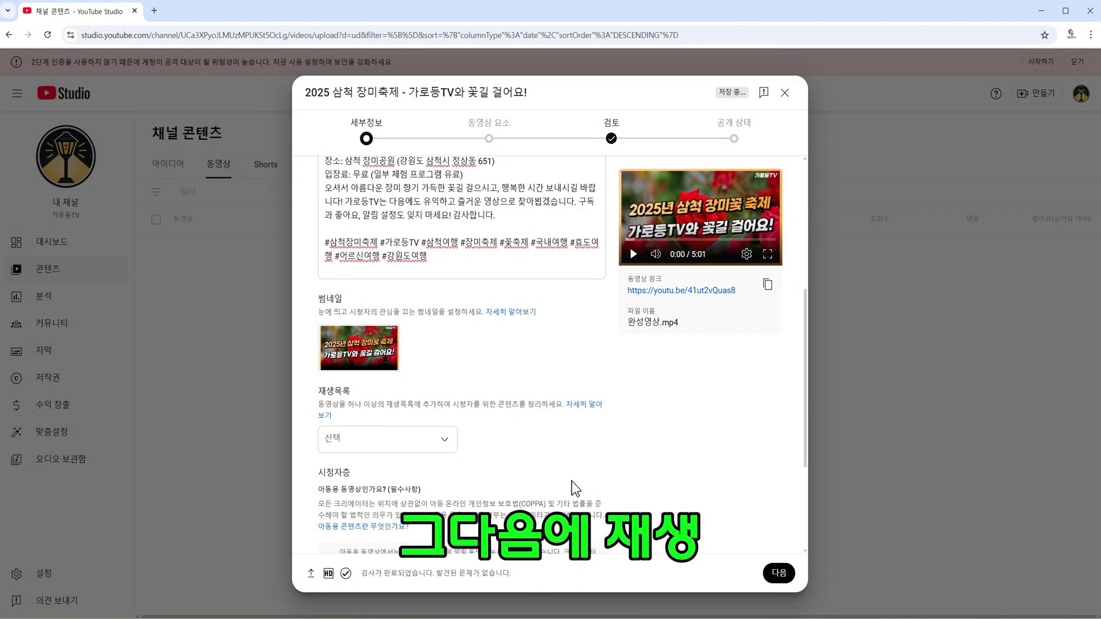
Add the video to the 강원도 여행 playlist and mark it as not made for kids (아니요, 아동용이 아닙니다).
{"action": "left_click", "coordinate": [449, 441]}
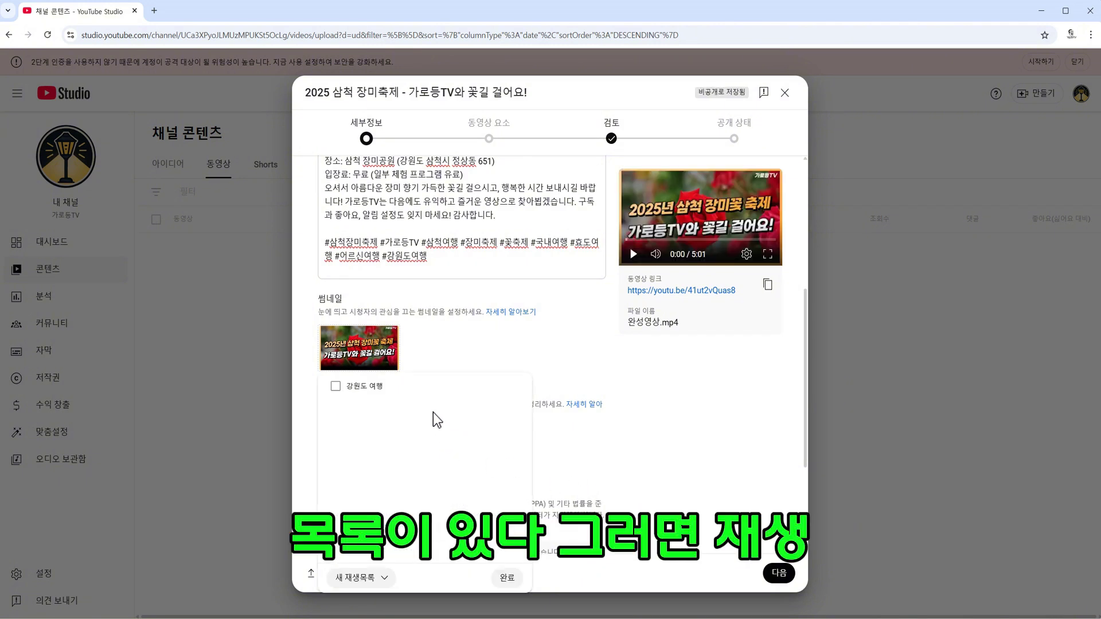
{"action": "left_click", "coordinate": [336, 387]}
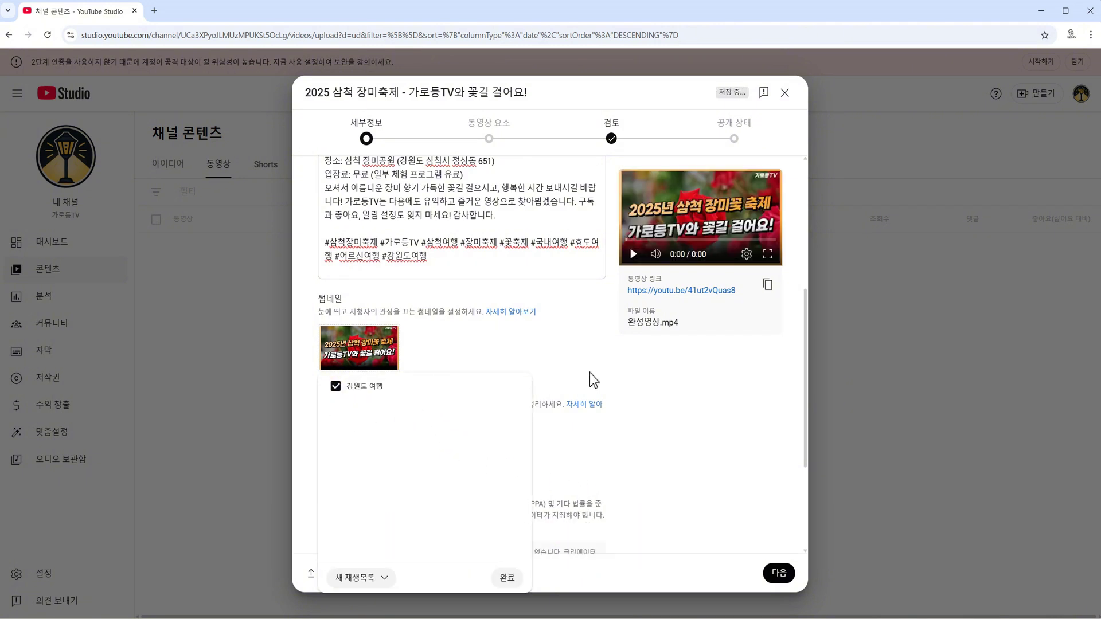
{"action": "left_click", "coordinate": [639, 368]}
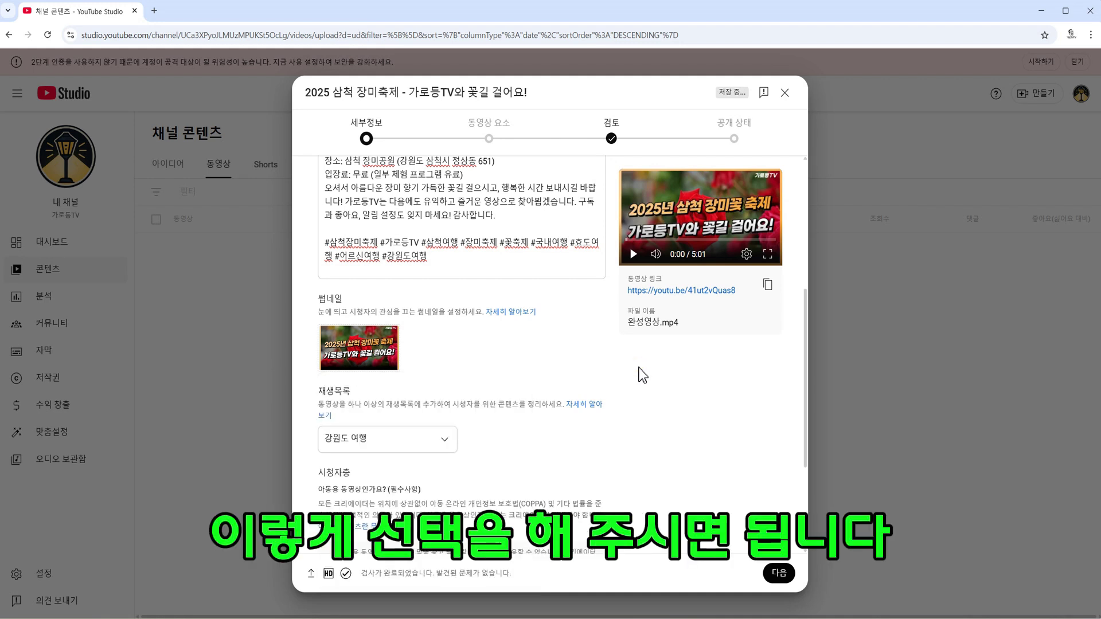
{"action": "scroll", "coordinate": [643, 375], "scroll_direction": "down", "scroll_amount": 3}
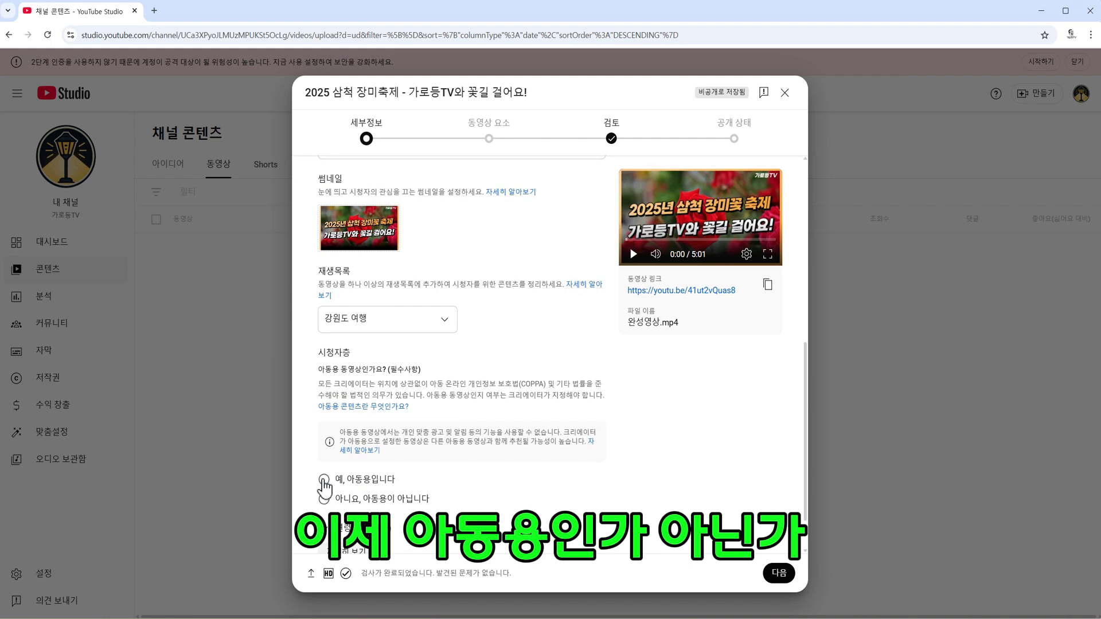
{"action": "left_click", "coordinate": [324, 499]}
{"action": "scroll", "coordinate": [478, 471], "scroll_direction": "down", "scroll_amount": 1}
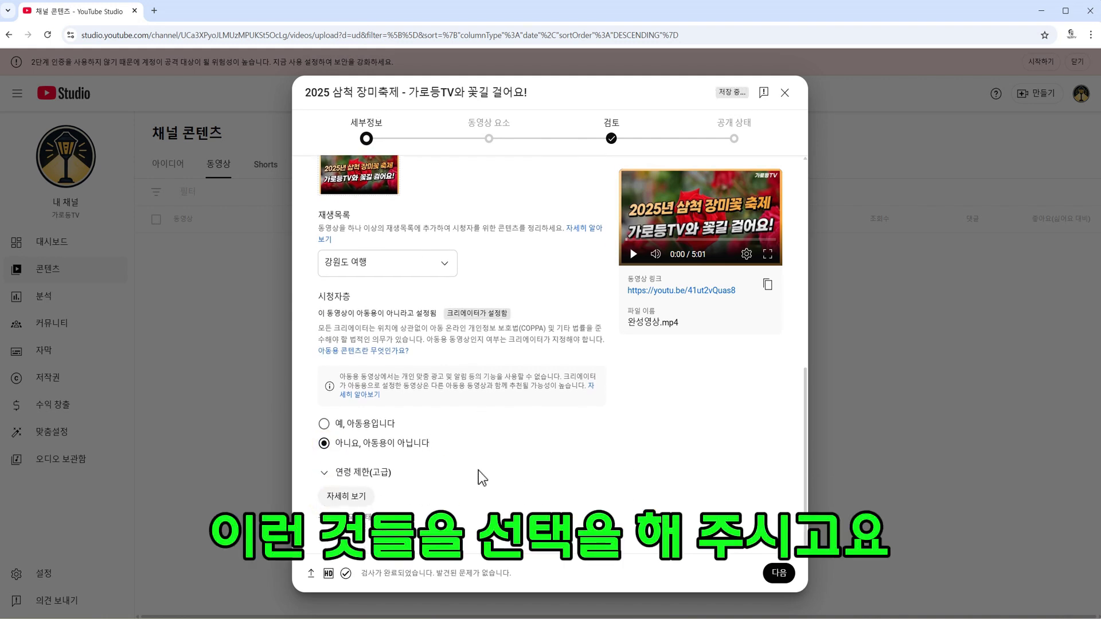
In the advanced video details, add the tags 가로등TV, 삼척여행, 장미꽃축제, 장미공원, 삼척장미축제 and 가족여행지.
{"action": "left_click", "coordinate": [345, 495]}
{"action": "scroll", "coordinate": [422, 446], "scroll_direction": "down", "scroll_amount": 4}
{"action": "scroll", "coordinate": [421, 446], "scroll_direction": "down", "scroll_amount": 7}
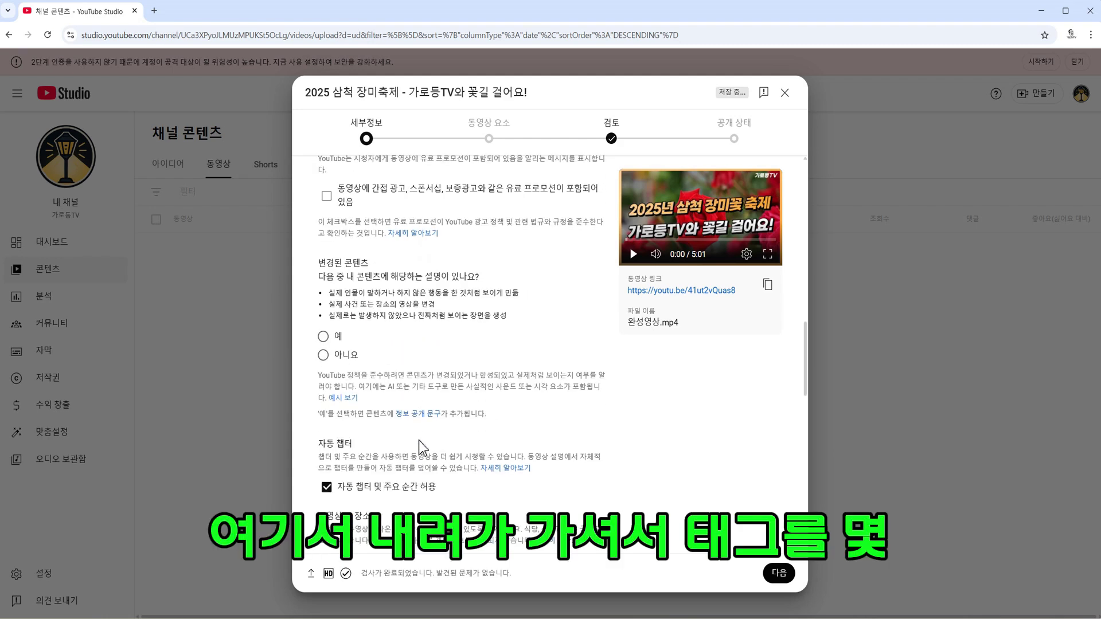
{"action": "left_click", "coordinate": [336, 429]}
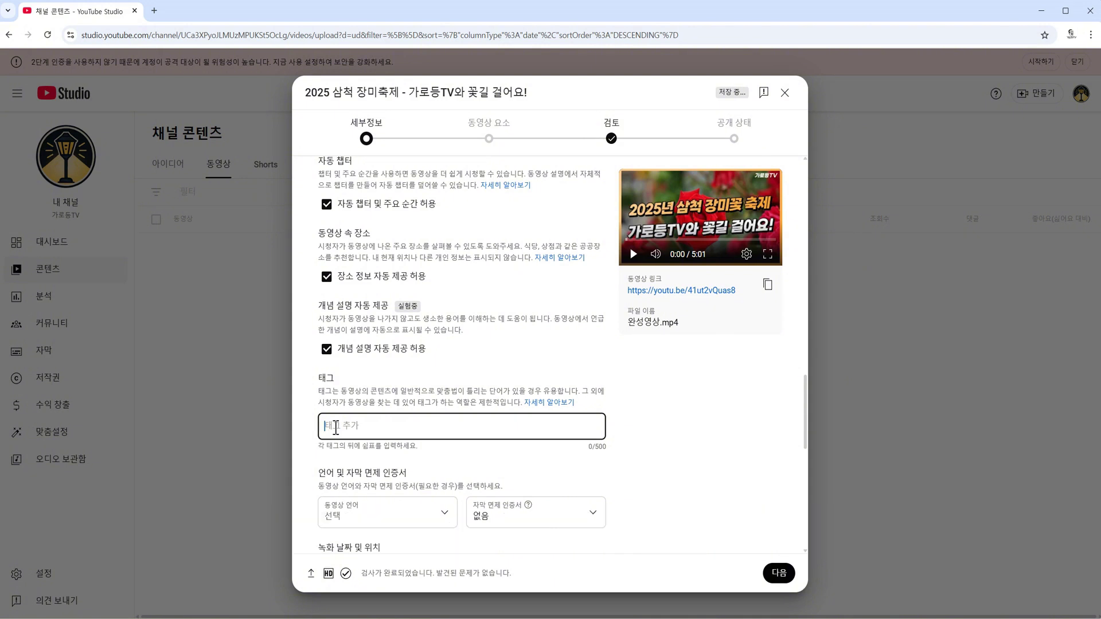
{"action": "type", "text": "가로등TV,삼척여행,장미꽃축제,장미공원,삼척장미축제"}
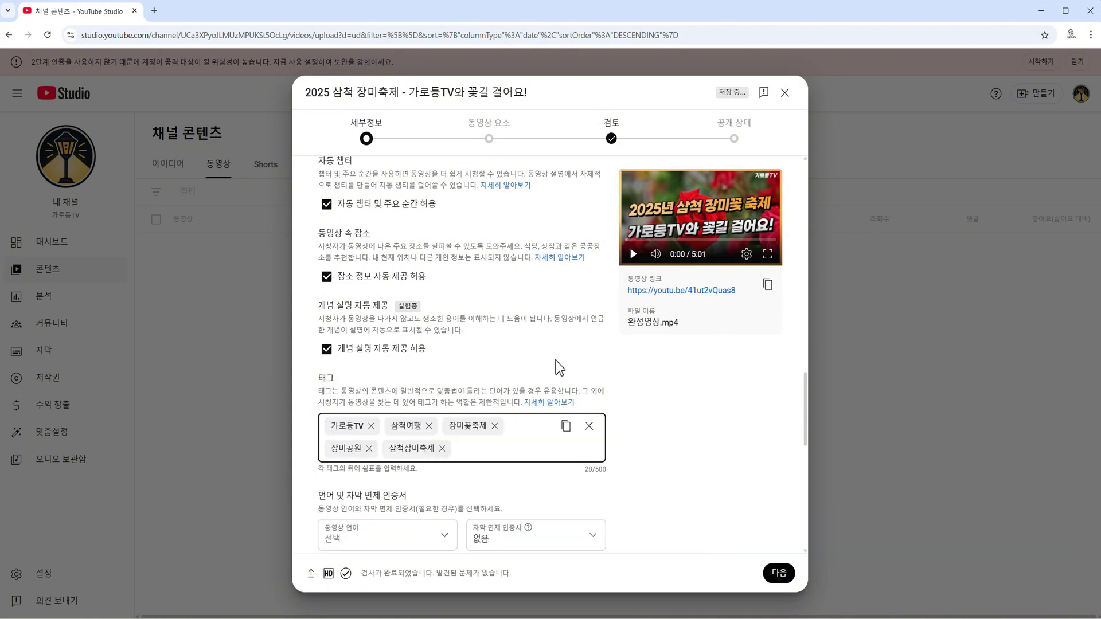
{"action": "type", "text": "가족여행지"}
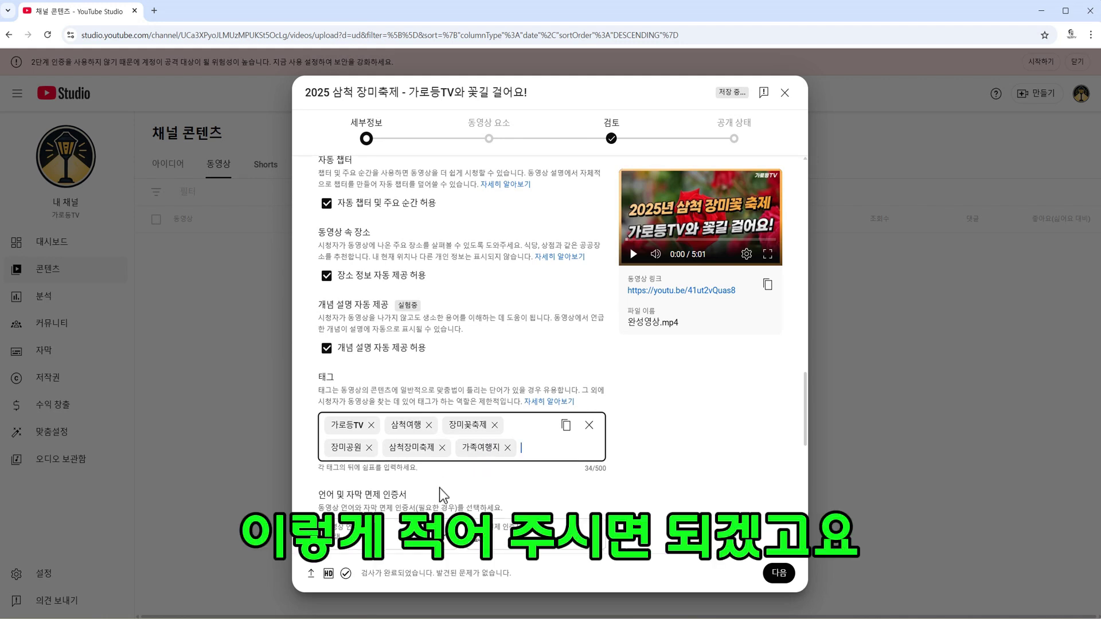
{"action": "scroll", "coordinate": [438, 491], "scroll_direction": "down", "scroll_amount": 5}
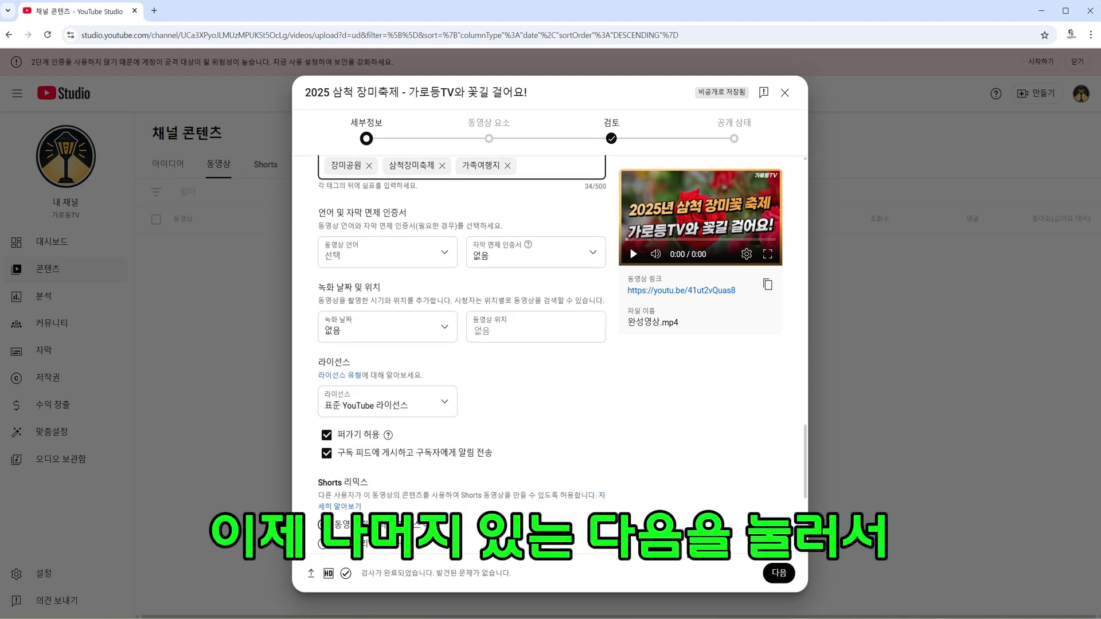
Add and save an end screen from the 최신 동영상에서 가져오기 template, and proceed past the checks to the visibility stage.
{"action": "left_click", "coordinate": [785, 577]}
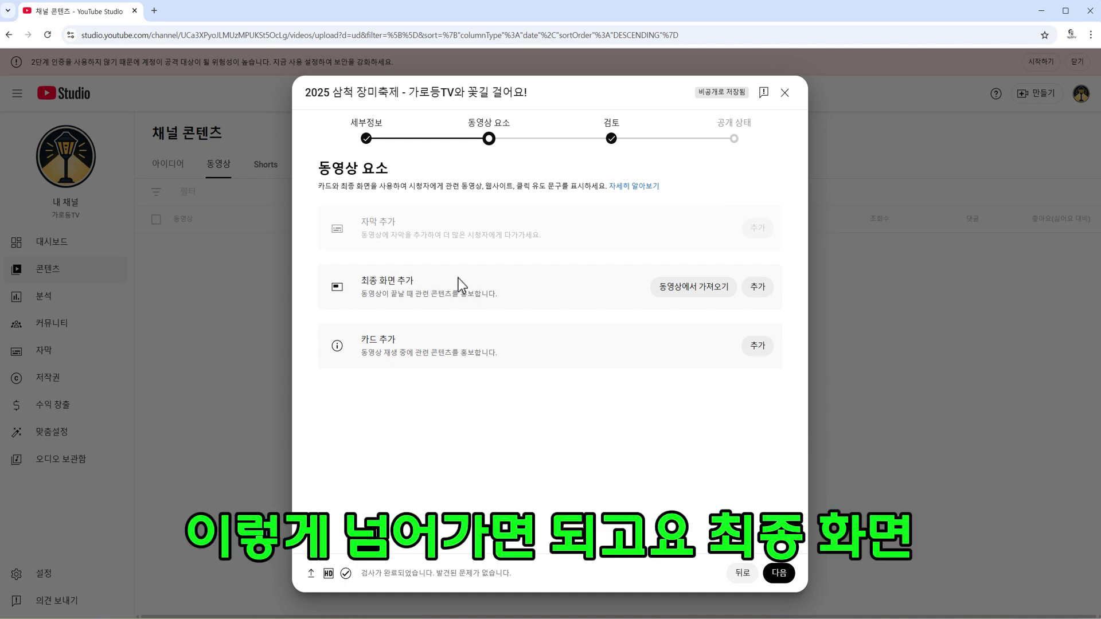
{"action": "left_click", "coordinate": [758, 289]}
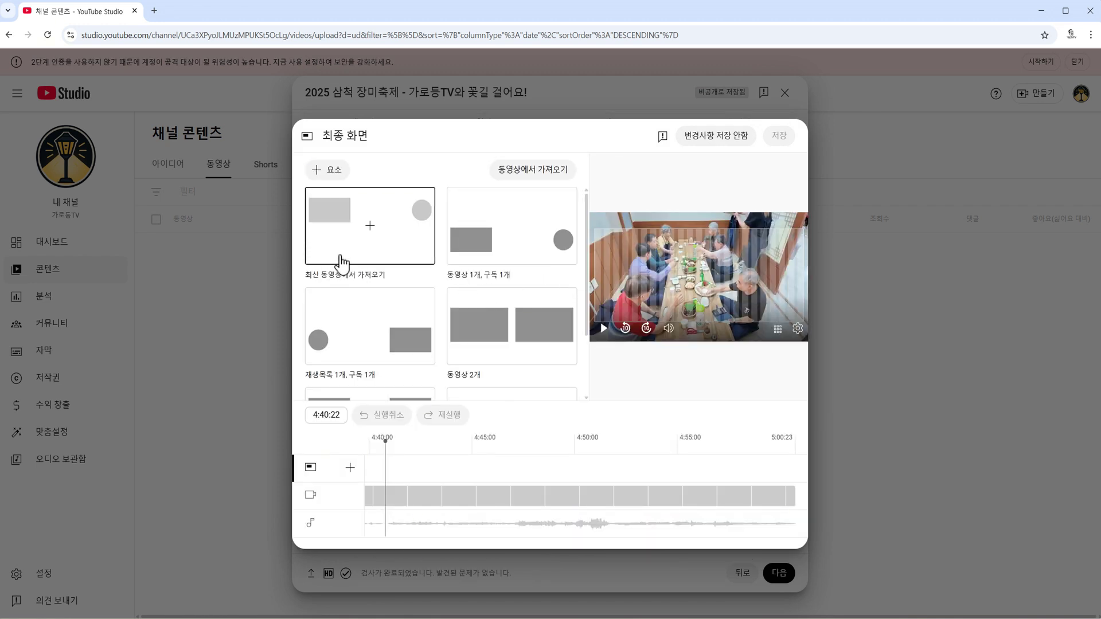
{"action": "left_click", "coordinate": [338, 213]}
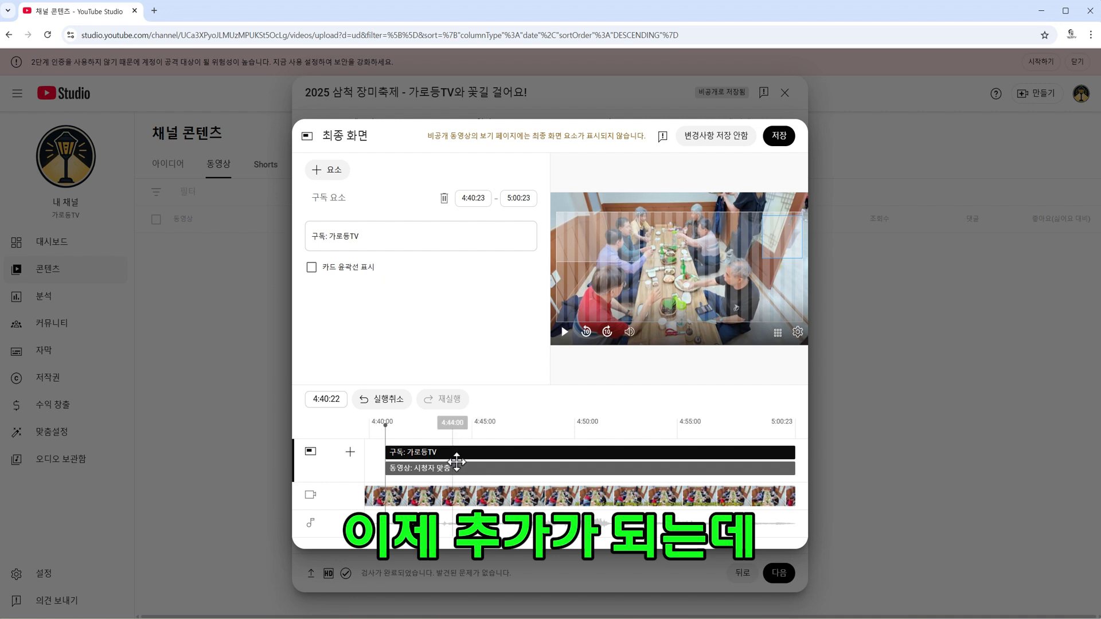
{"action": "left_click", "coordinate": [327, 170]}
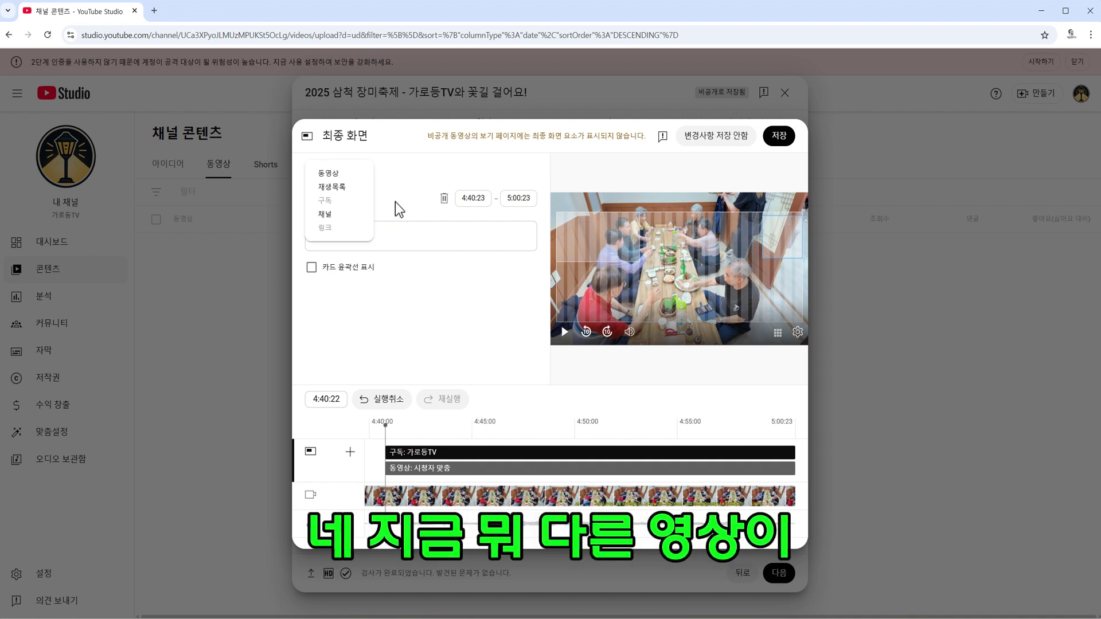
{"action": "left_click", "coordinate": [636, 190]}
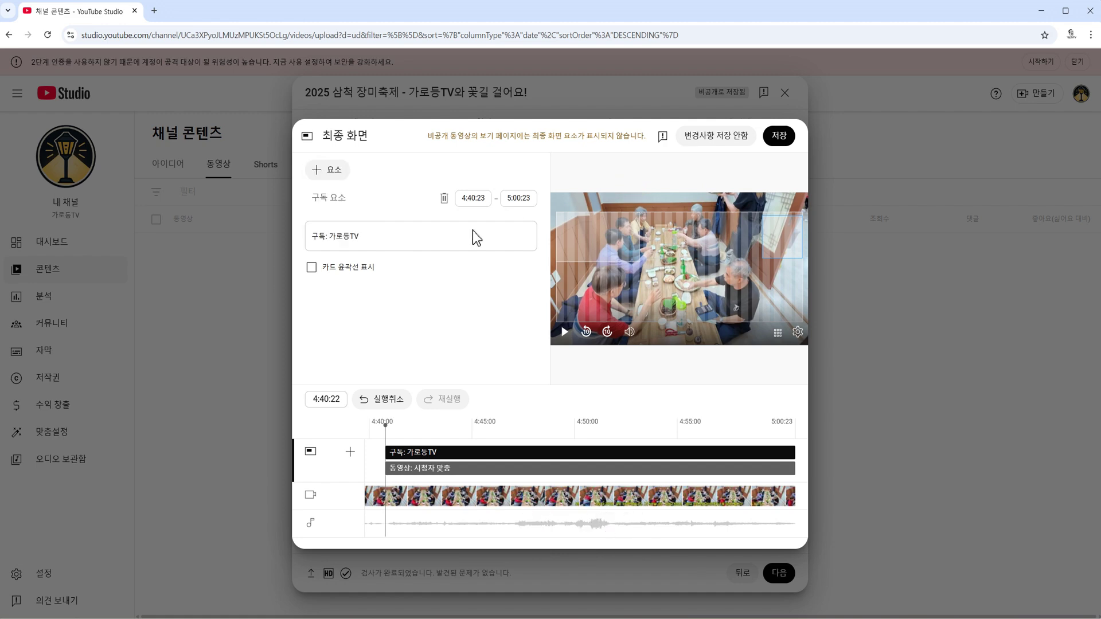
{"action": "right_click", "coordinate": [761, 248]}
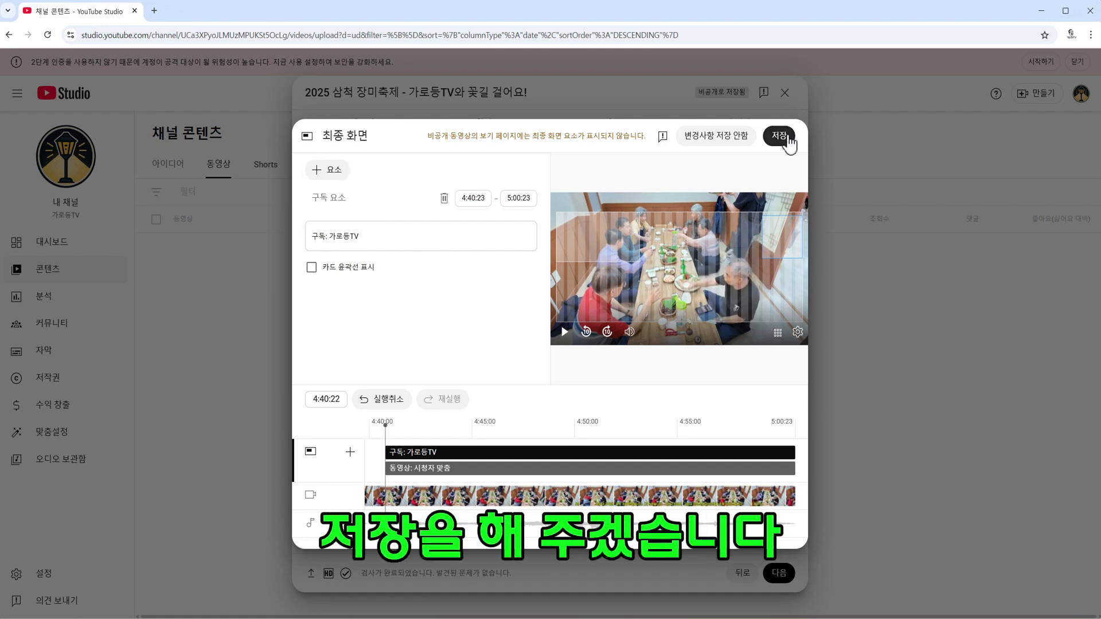
{"action": "left_click", "coordinate": [779, 136]}
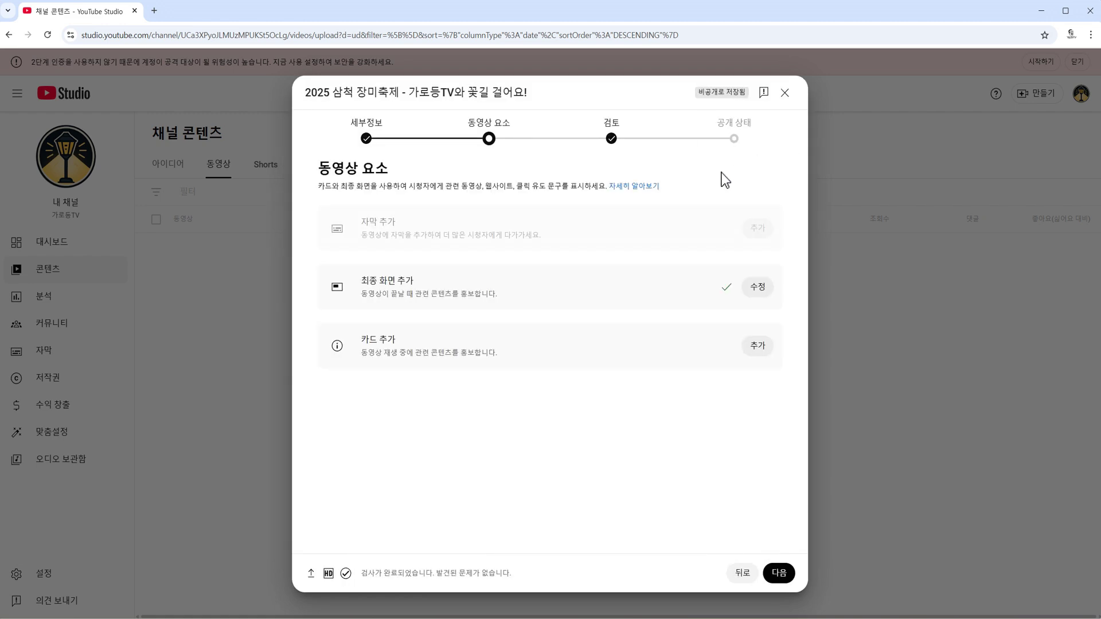
{"action": "left_click", "coordinate": [780, 575]}
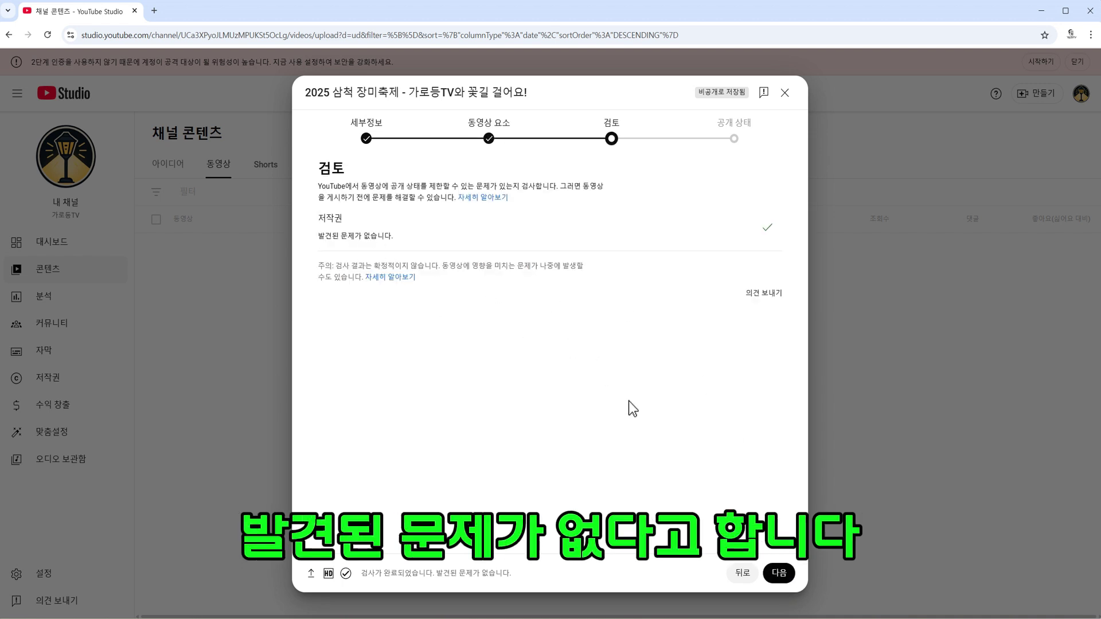
{"action": "left_click", "coordinate": [779, 573]}
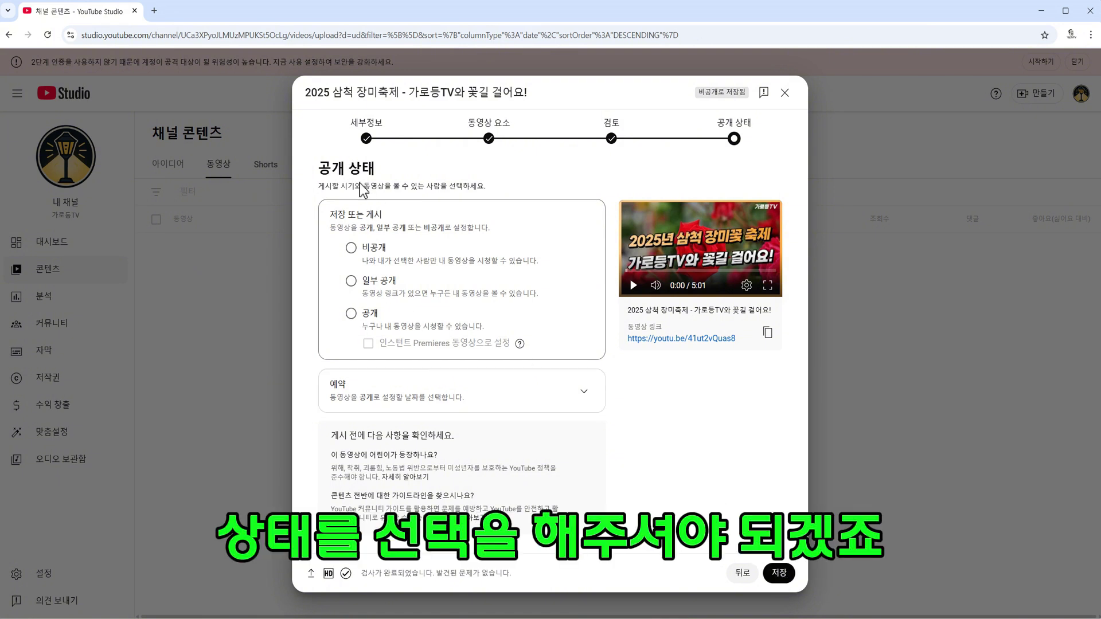
Try the 비공개, 일부 공개 and 공개 visibility options for the video.
{"action": "left_click", "coordinate": [351, 249]}
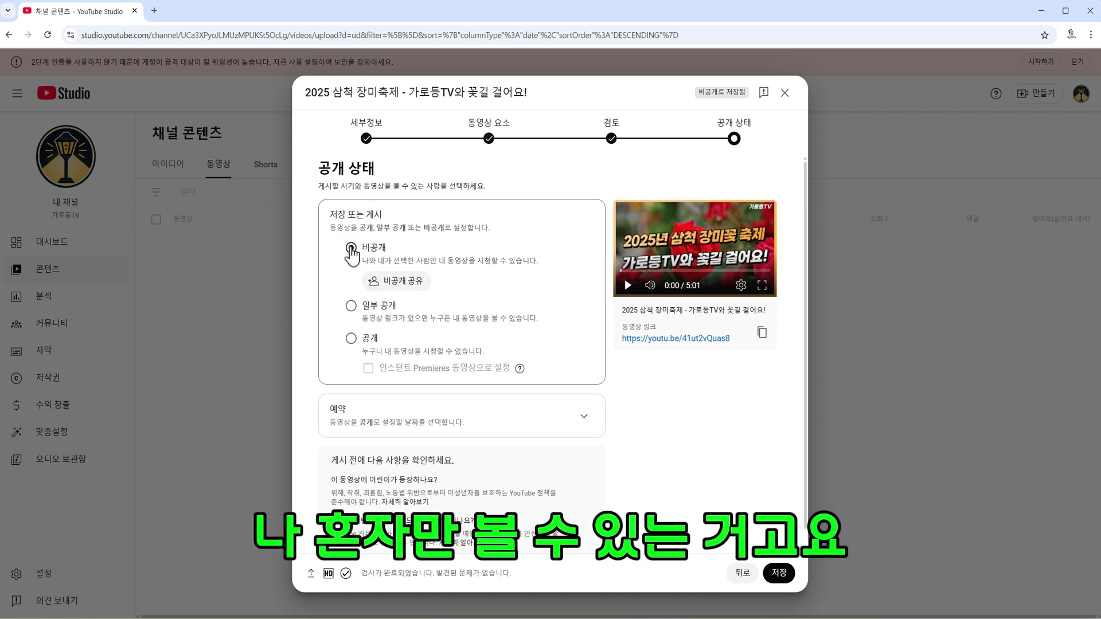
{"action": "left_click", "coordinate": [351, 306]}
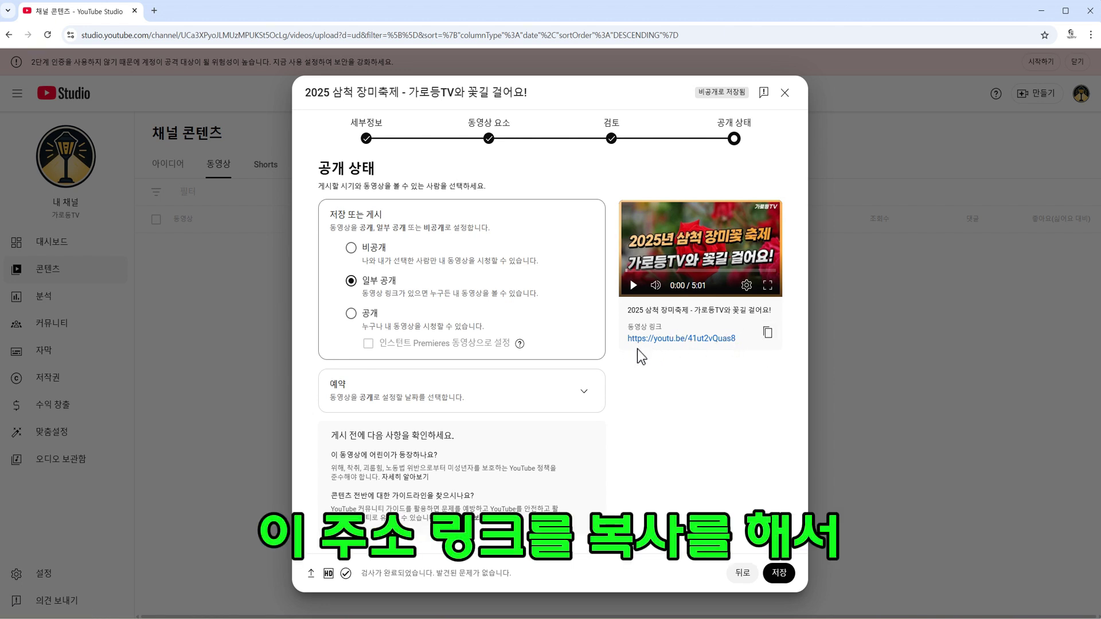
{"action": "left_click", "coordinate": [769, 333]}
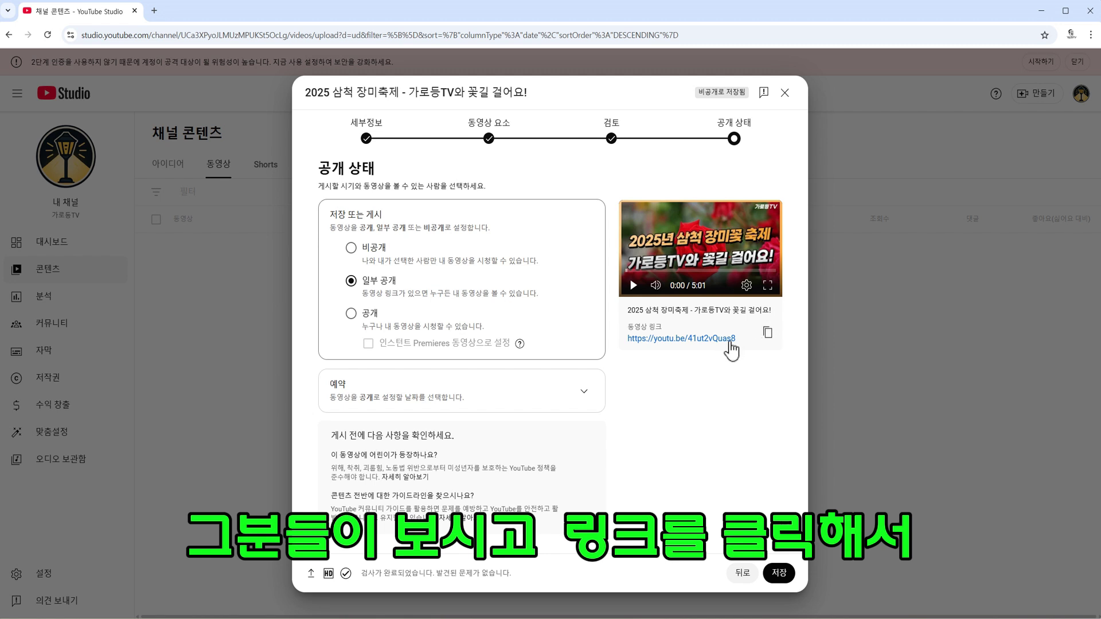
{"action": "left_click", "coordinate": [353, 316]}
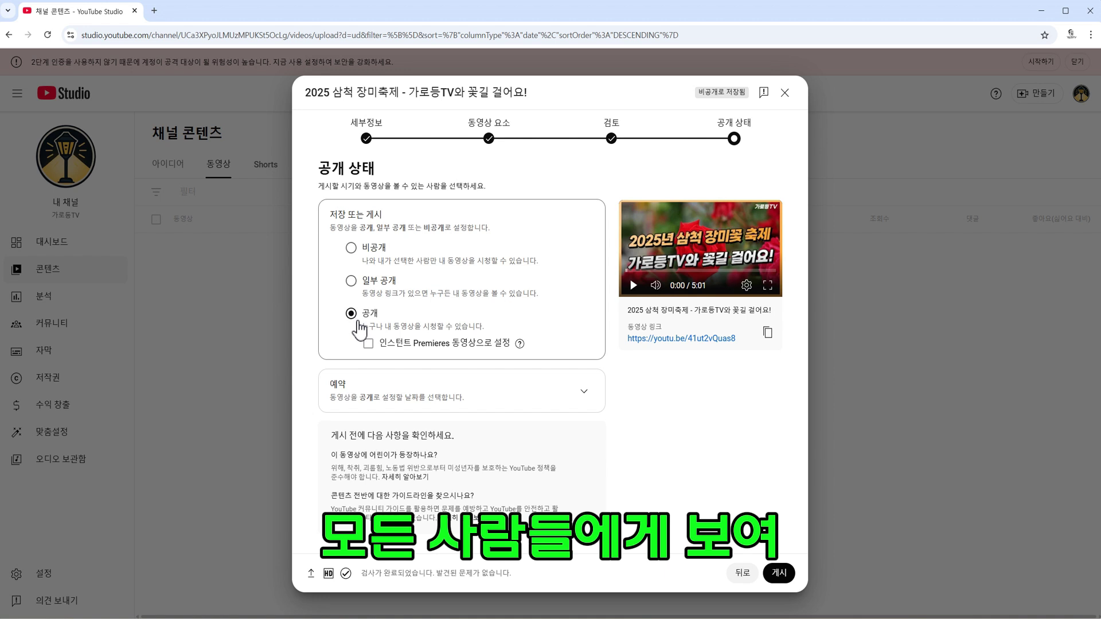
Set the video's visibility to 일부 공개, save the upload and close the sharing dialog.
{"action": "left_click", "coordinate": [353, 283]}
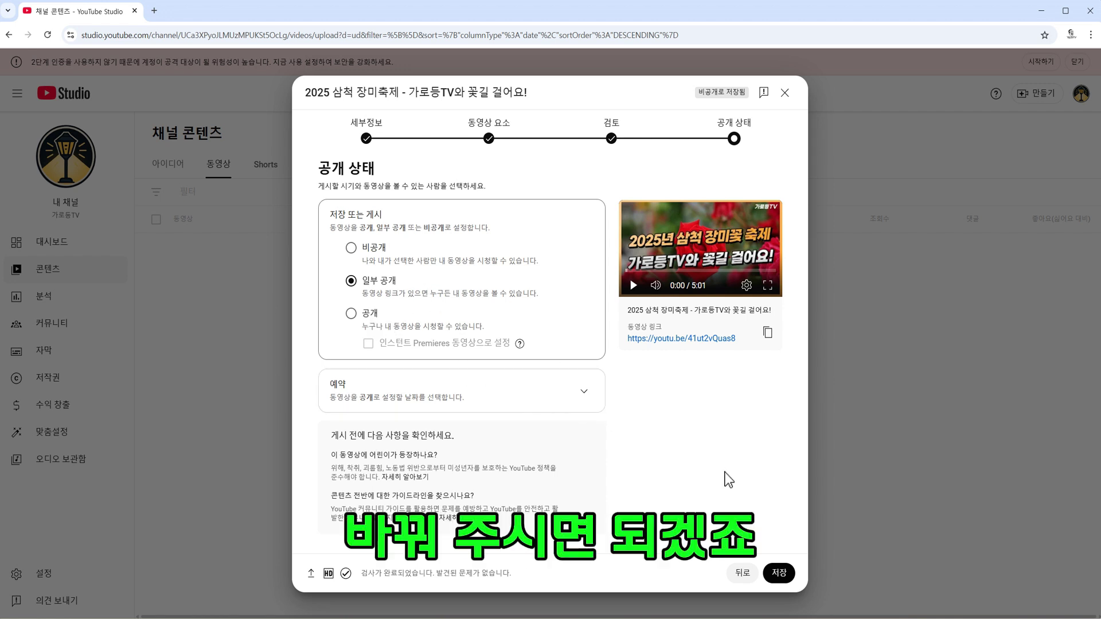
{"action": "left_click", "coordinate": [780, 574]}
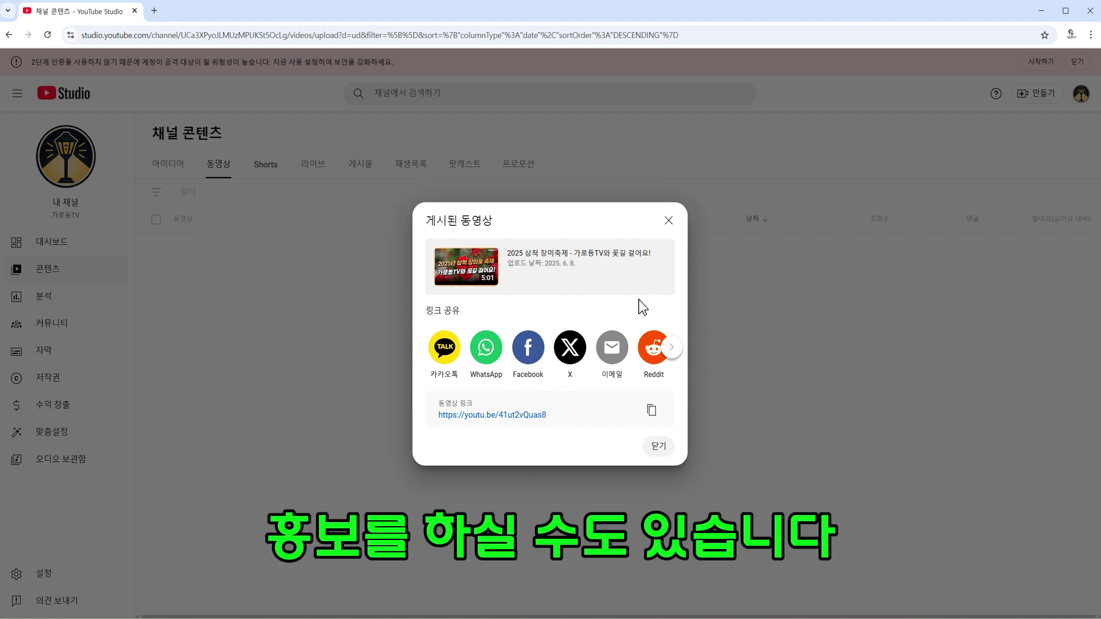
{"action": "left_click", "coordinate": [659, 448]}
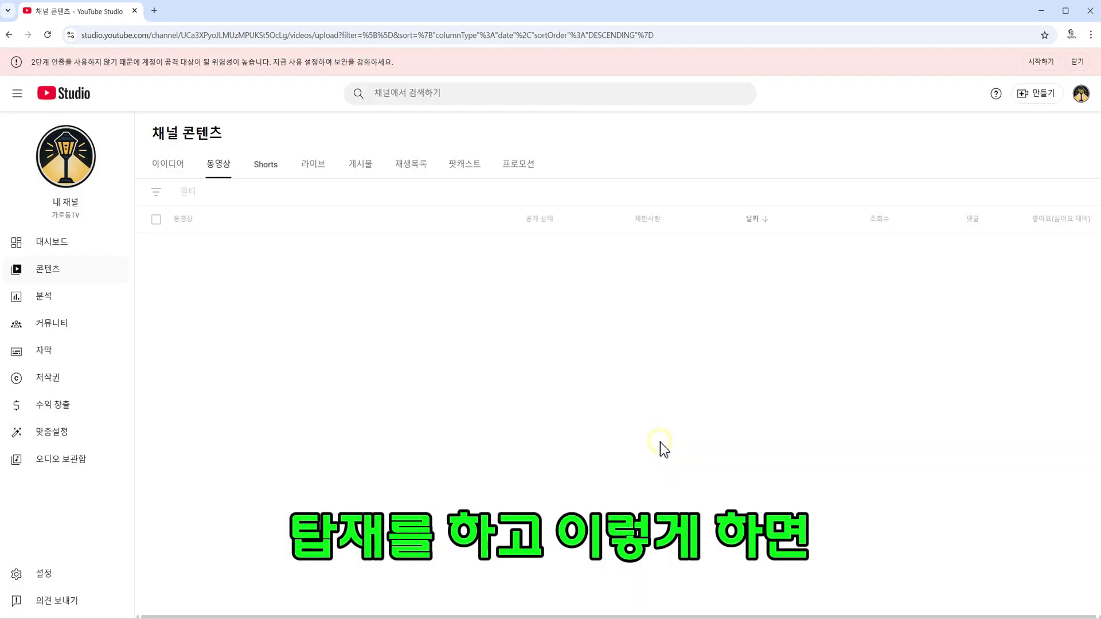